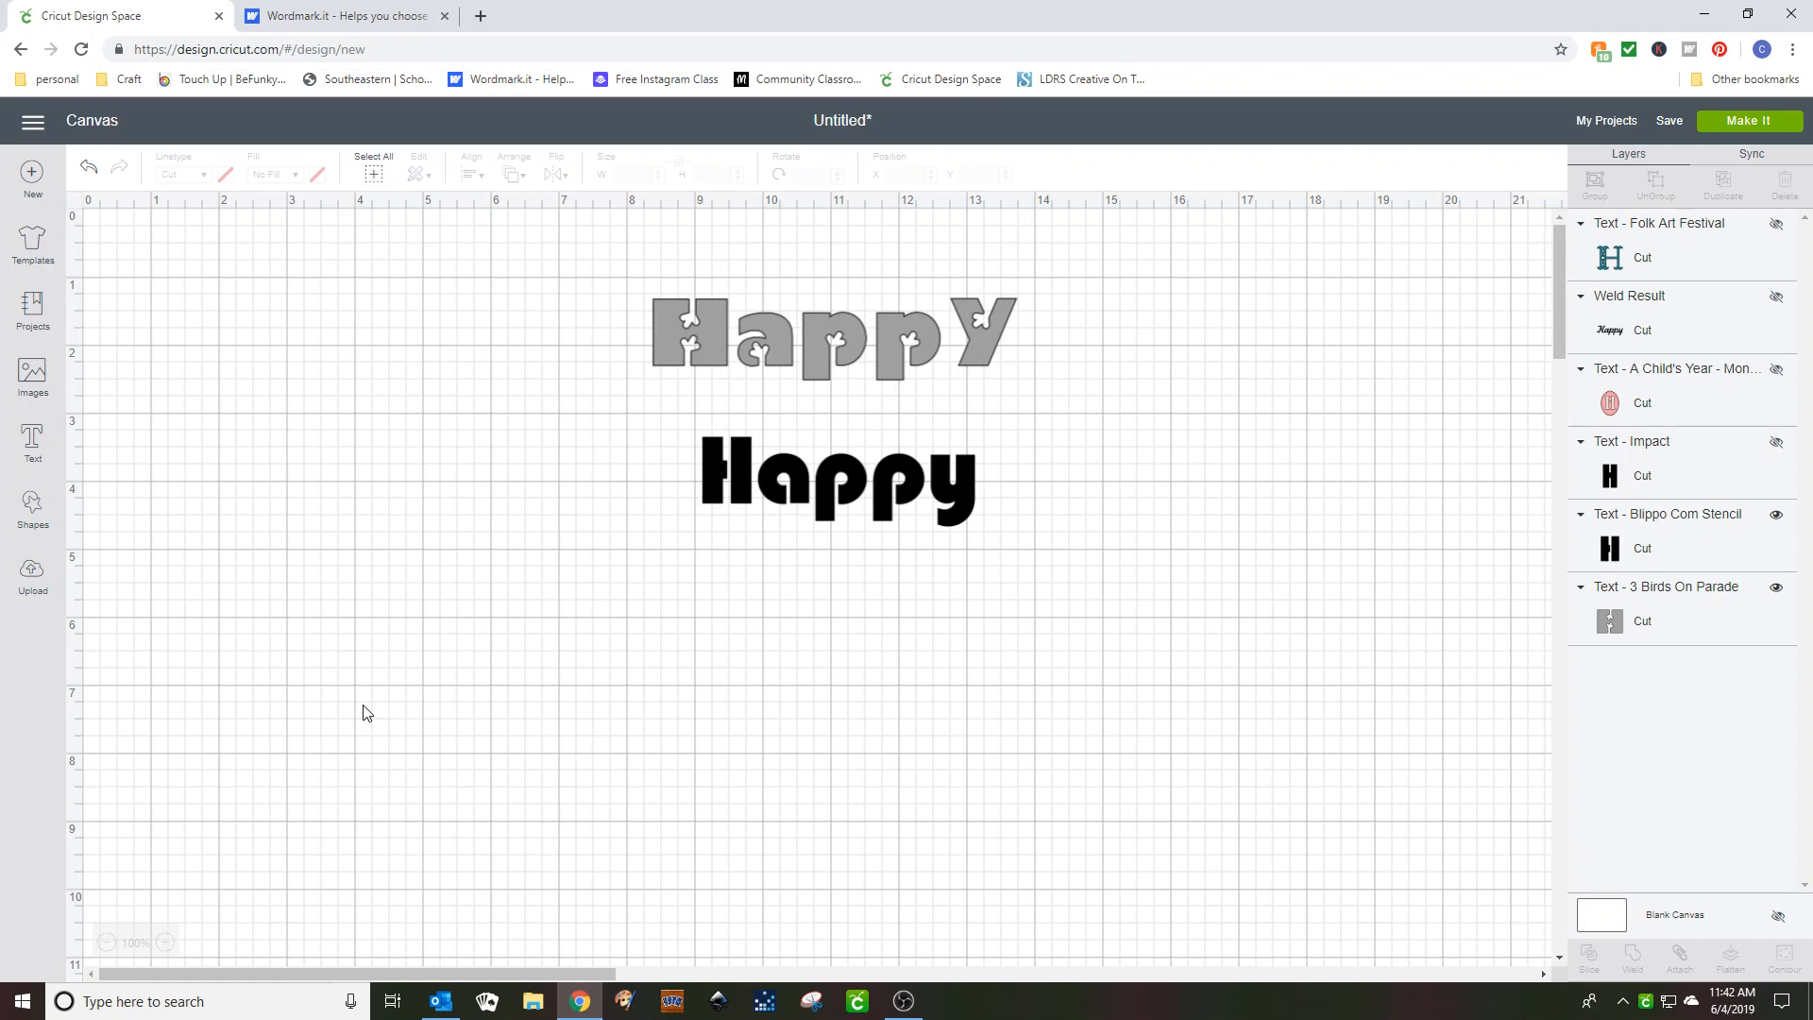
# - Add a square, unlock its proportions and stretch it into a rectangle about 5.99 by 8.61 in beside the words
pyautogui.click(32, 512)
pyautogui.click(107, 381)
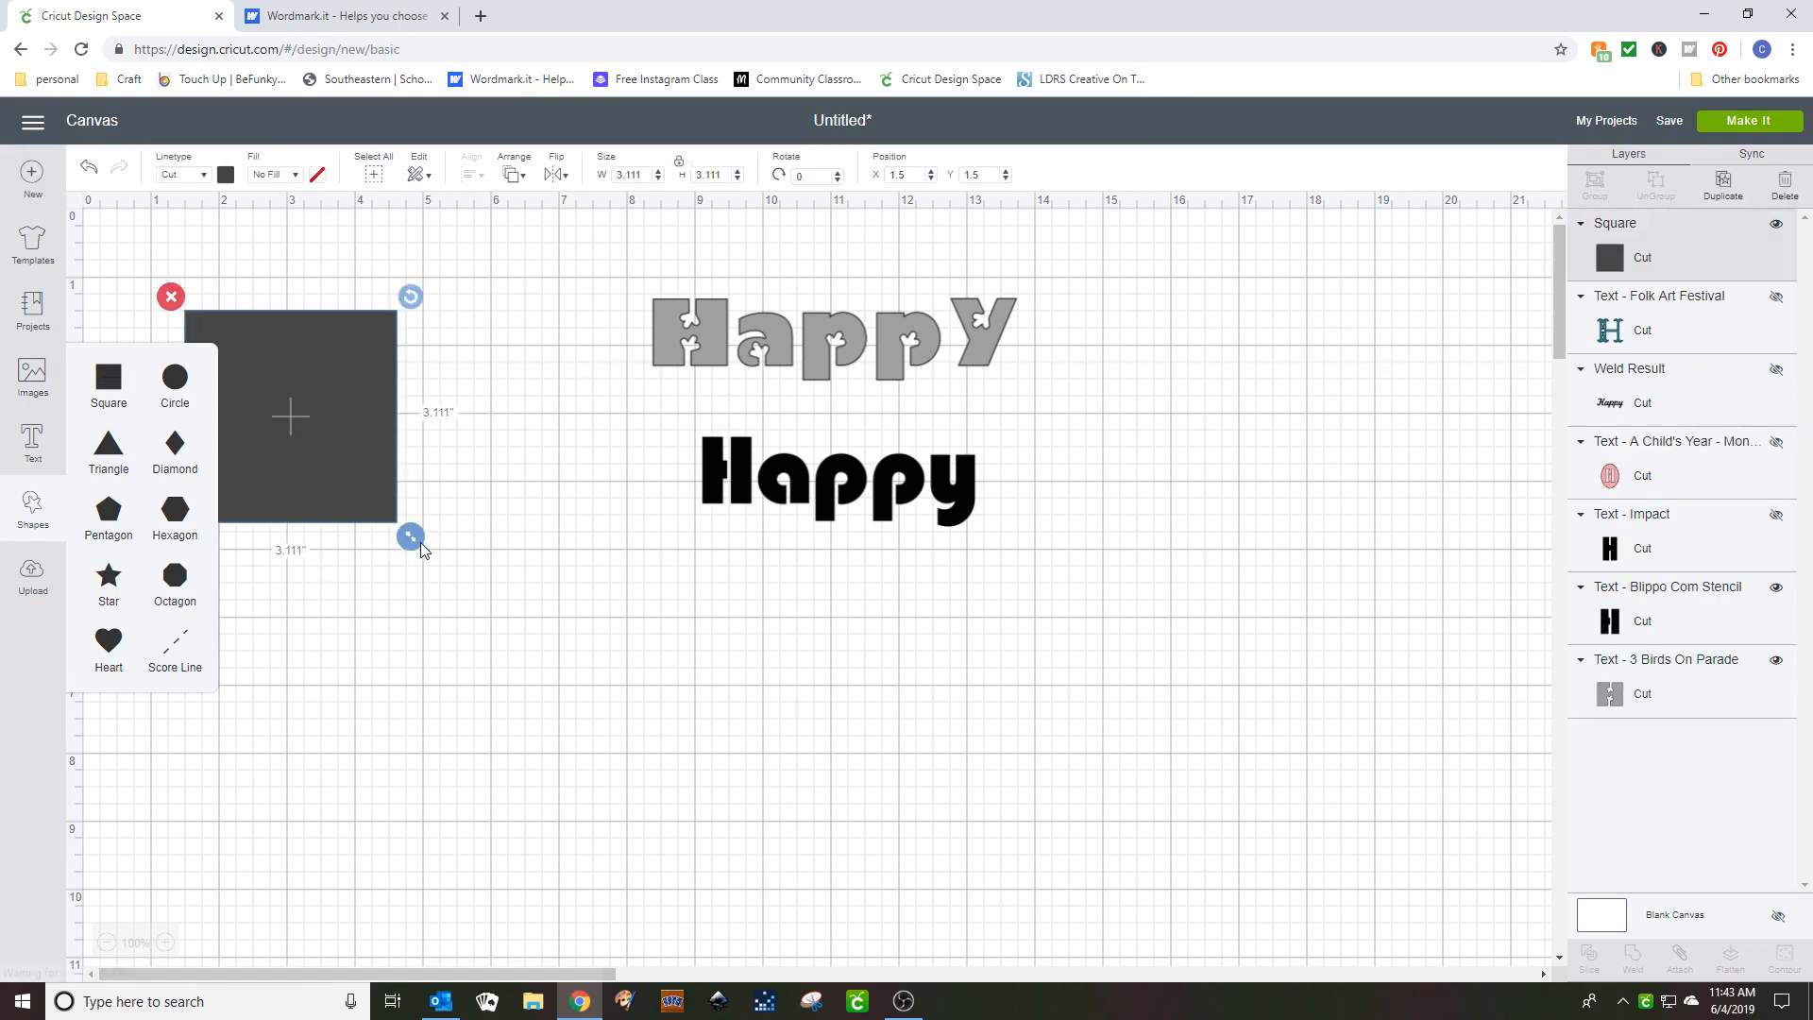
pyautogui.moveTo(410, 536); pyautogui.dragTo(631, 888)
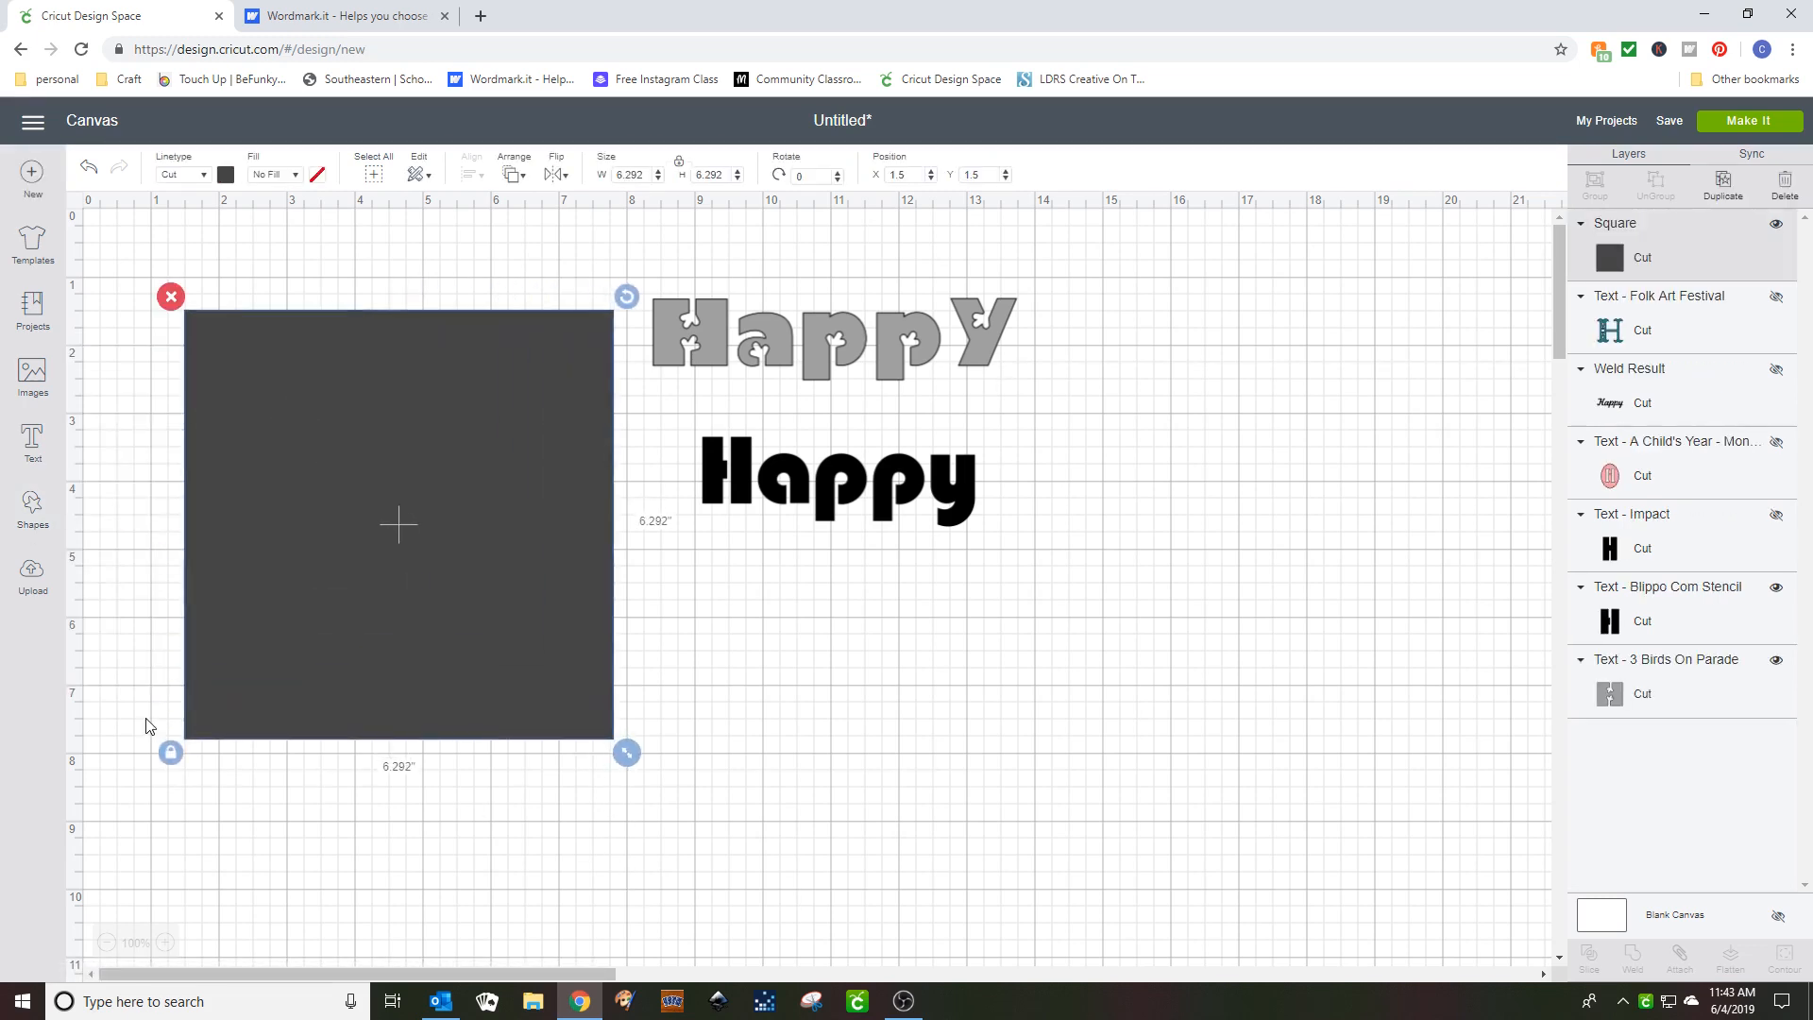
pyautogui.click(169, 751)
pyautogui.moveTo(627, 753); pyautogui.dragTo(610, 916)
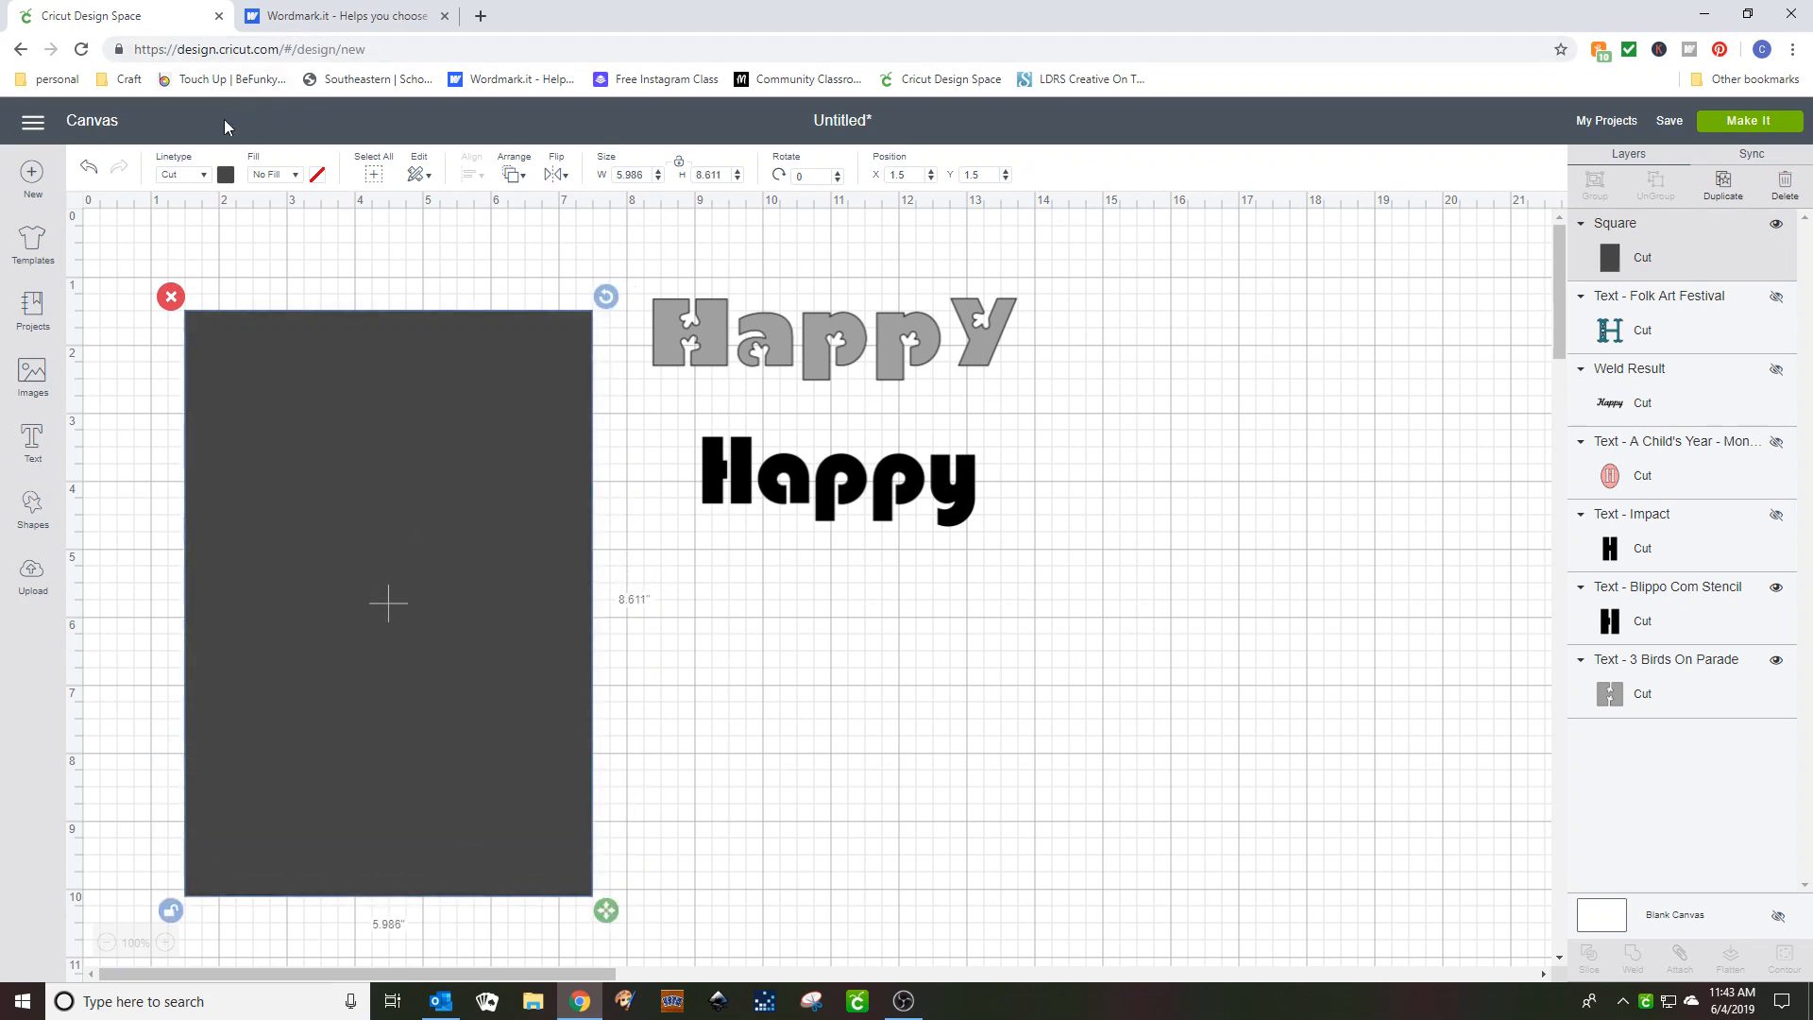
# - Change the rectangle's material color to the pink already used in the project, leaving nothing selected
pyautogui.click(227, 174)
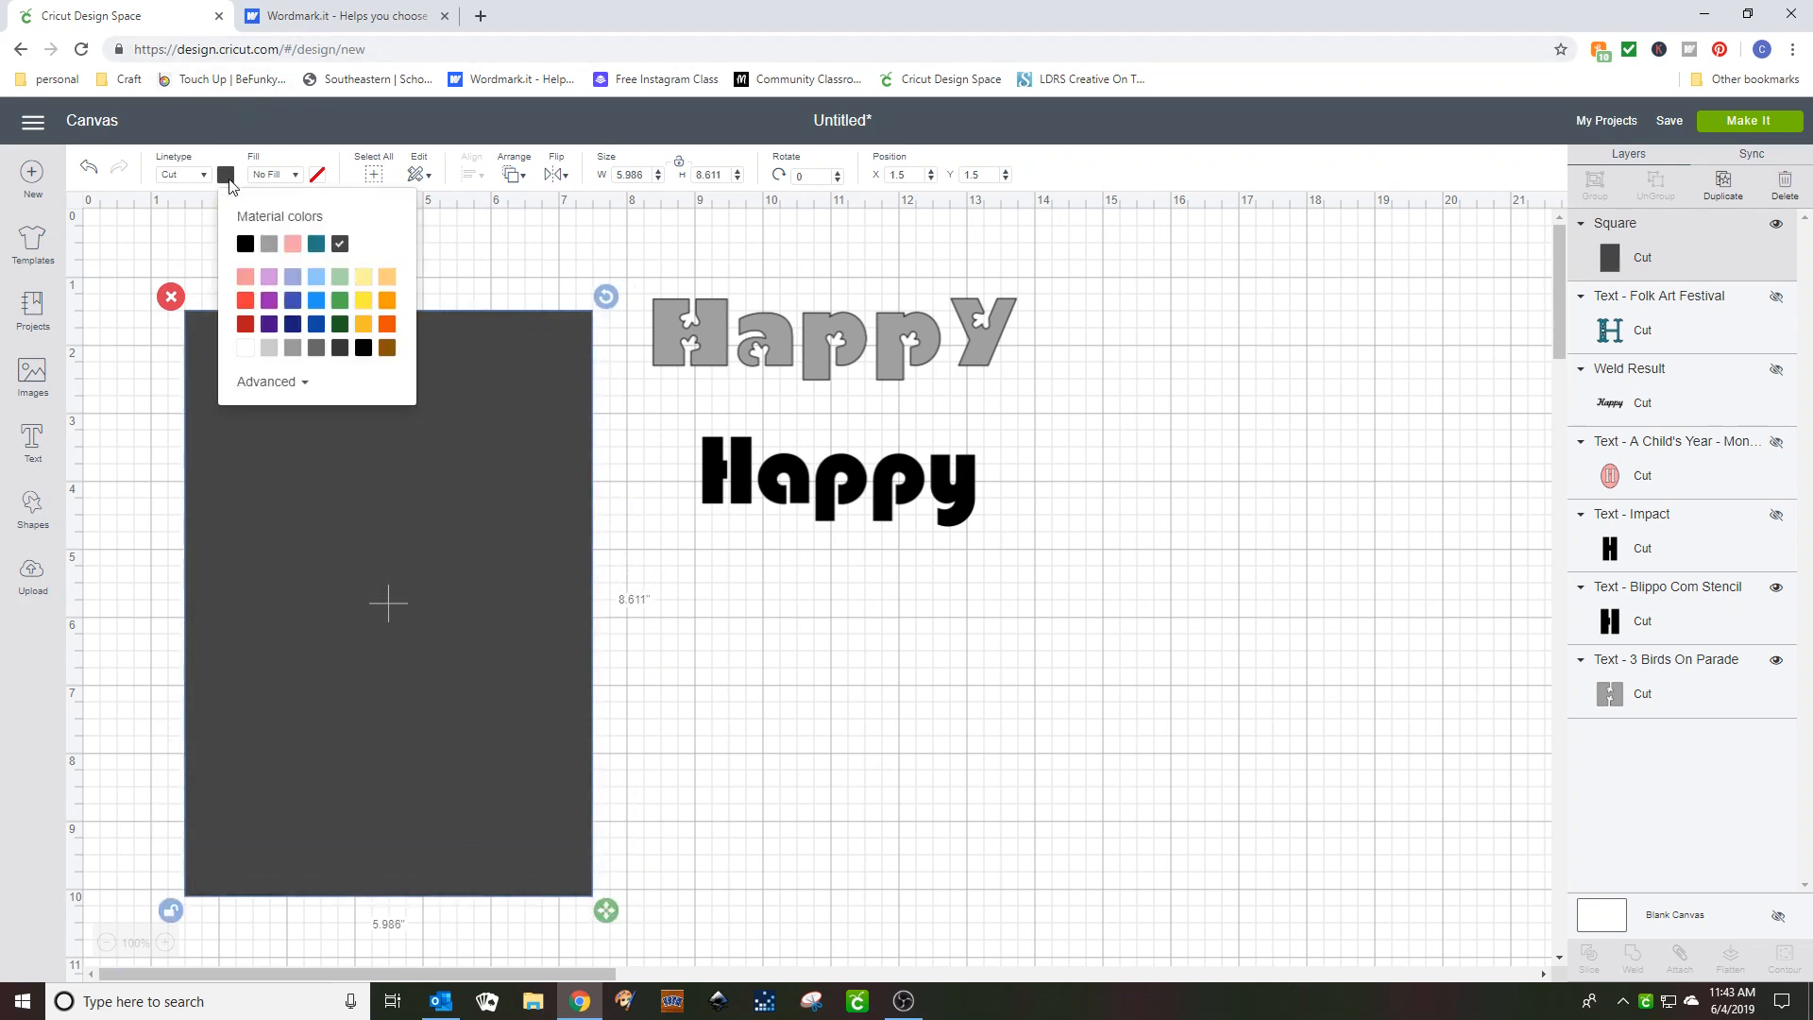
pyautogui.click(292, 245)
pyautogui.click(653, 471)
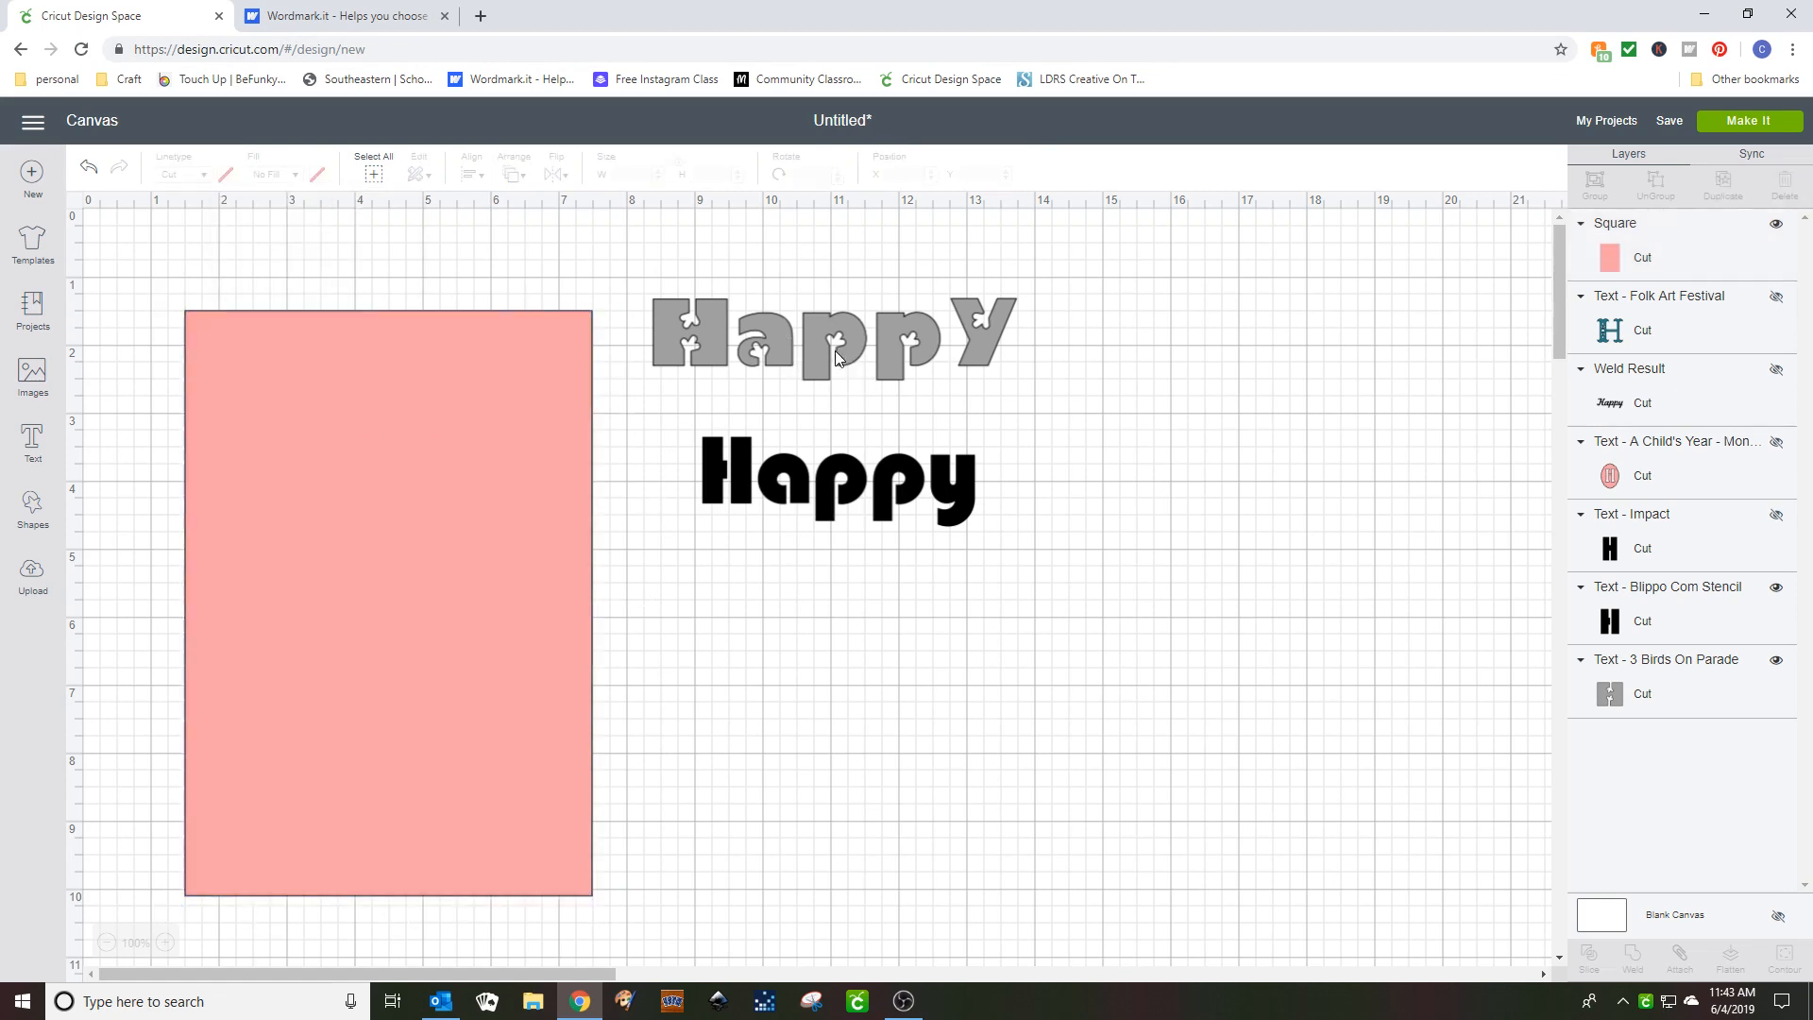
# - Move the gray "Happy" text onto the upper part of the pink rectangle and slice the two
pyautogui.moveTo(819, 327); pyautogui.dragTo(353, 372)
pyautogui.moveTo(131, 279); pyautogui.dragTo(369, 435)
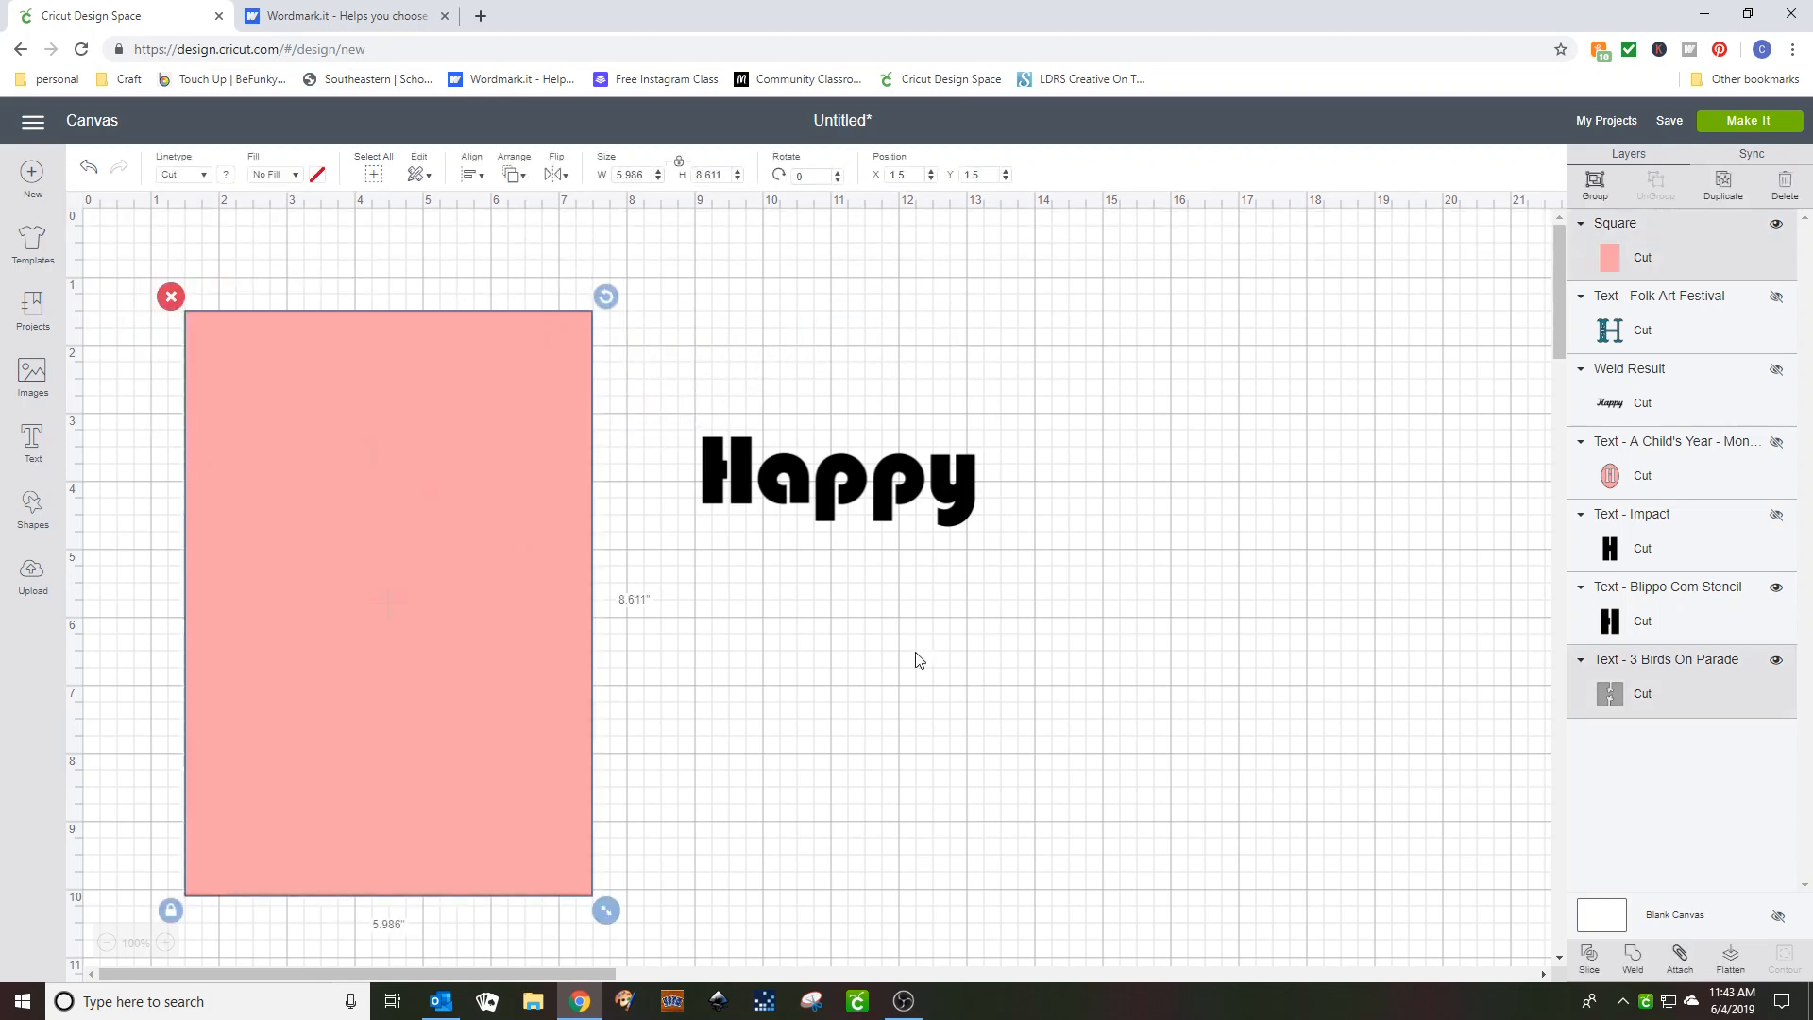
pyautogui.click(1589, 955)
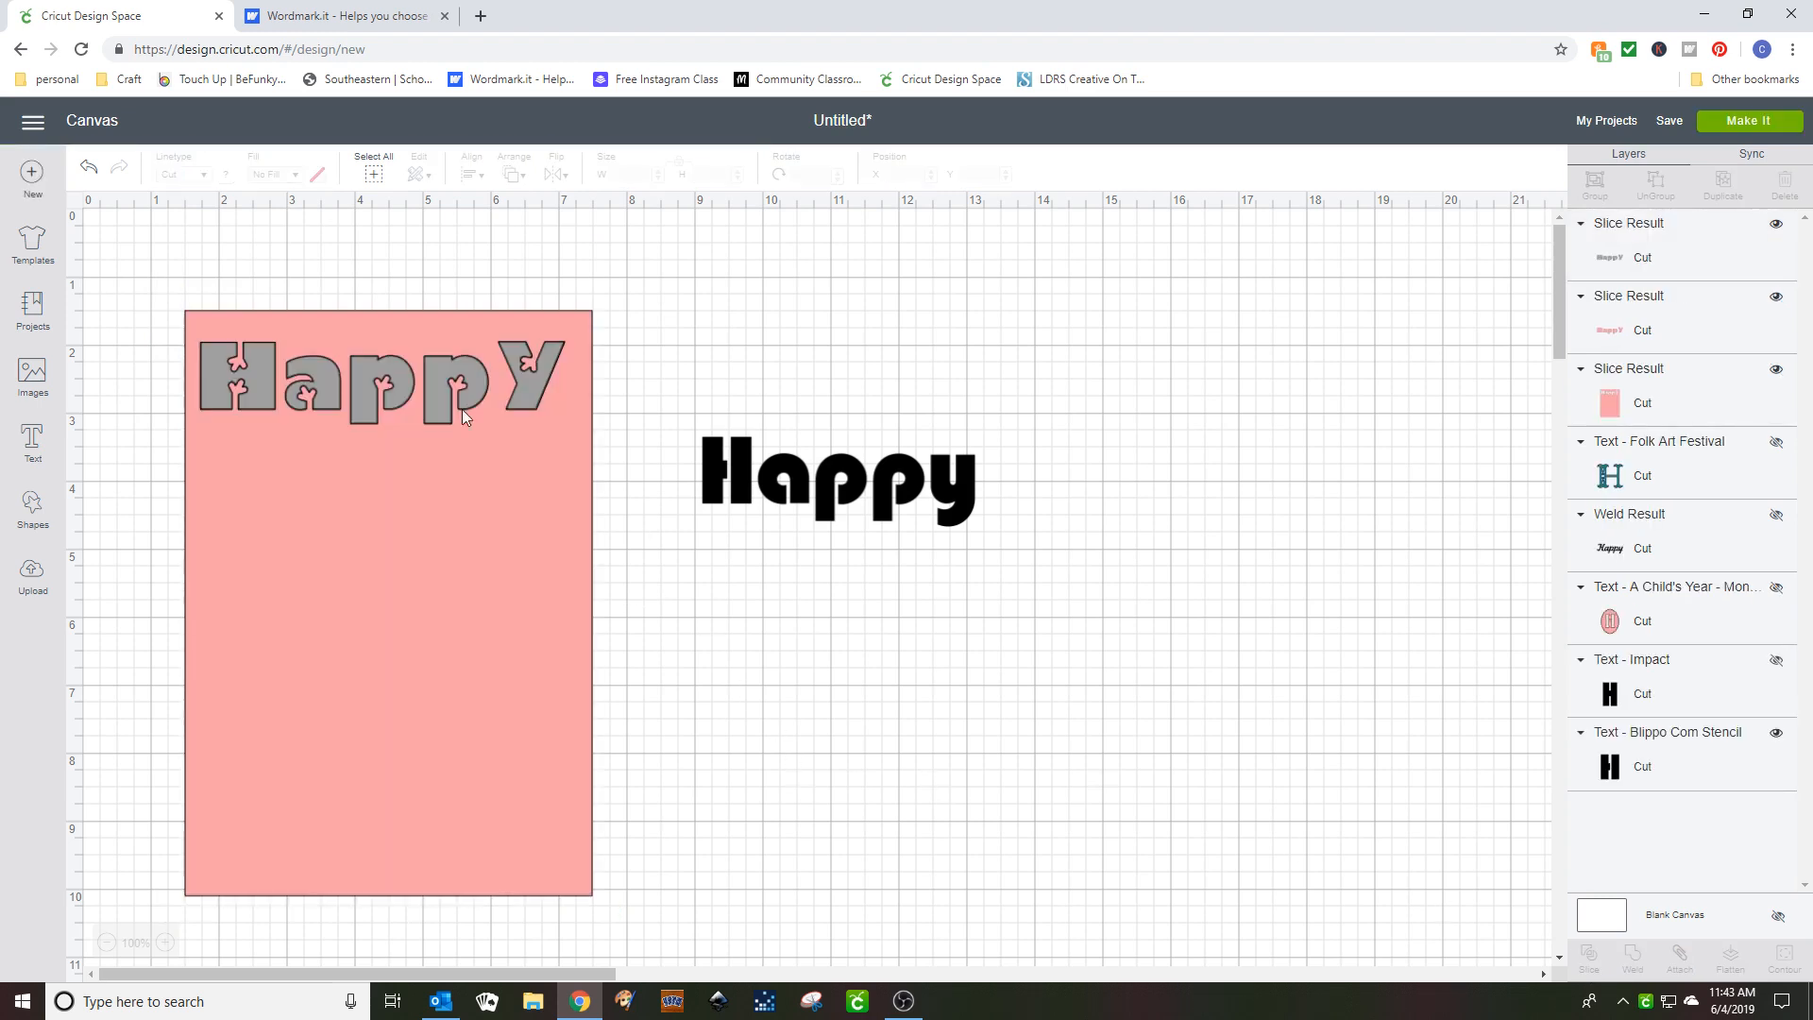
# - Pull the gray word off the rectangle and delete the leftover pink letters from the slice
pyautogui.moveTo(378, 370); pyautogui.dragTo(839, 320)
pyautogui.click(468, 406)
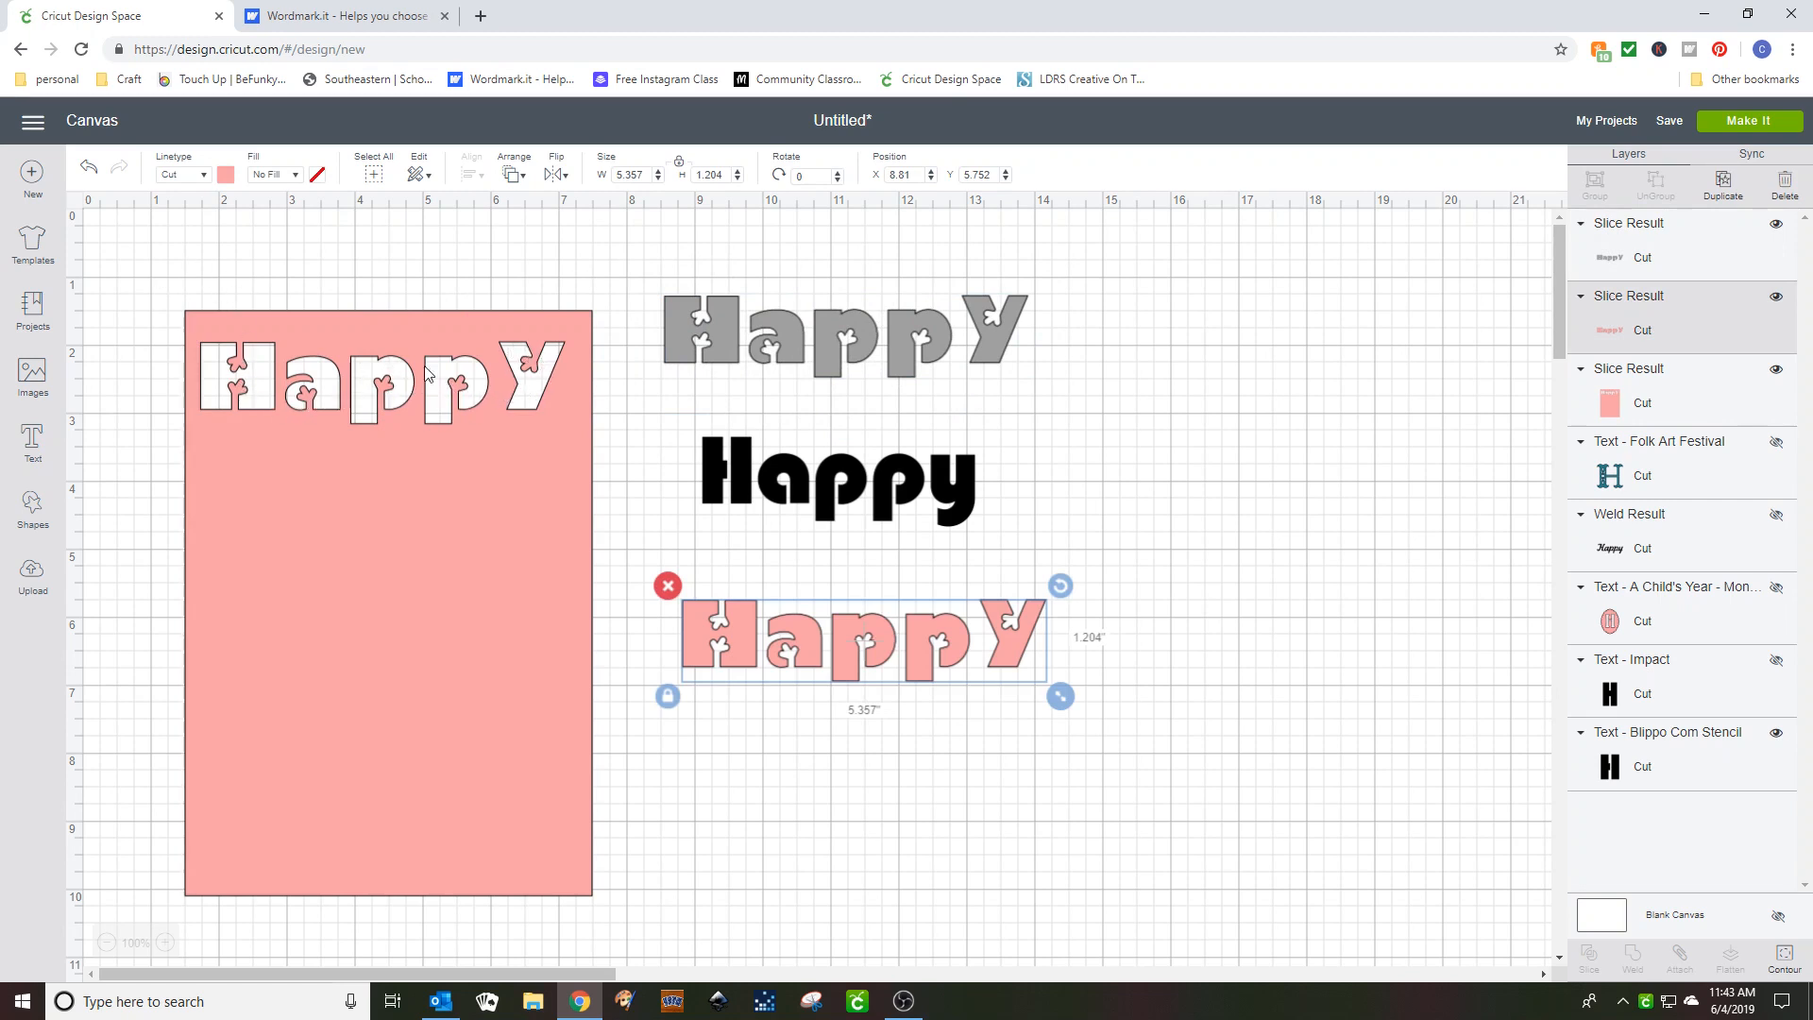
pyautogui.press('Delete')
# - Show the hidden Impact "Happy" text, place it below the first cut-out word and slice it with the pink rectangle
pyautogui.click(1634, 623)
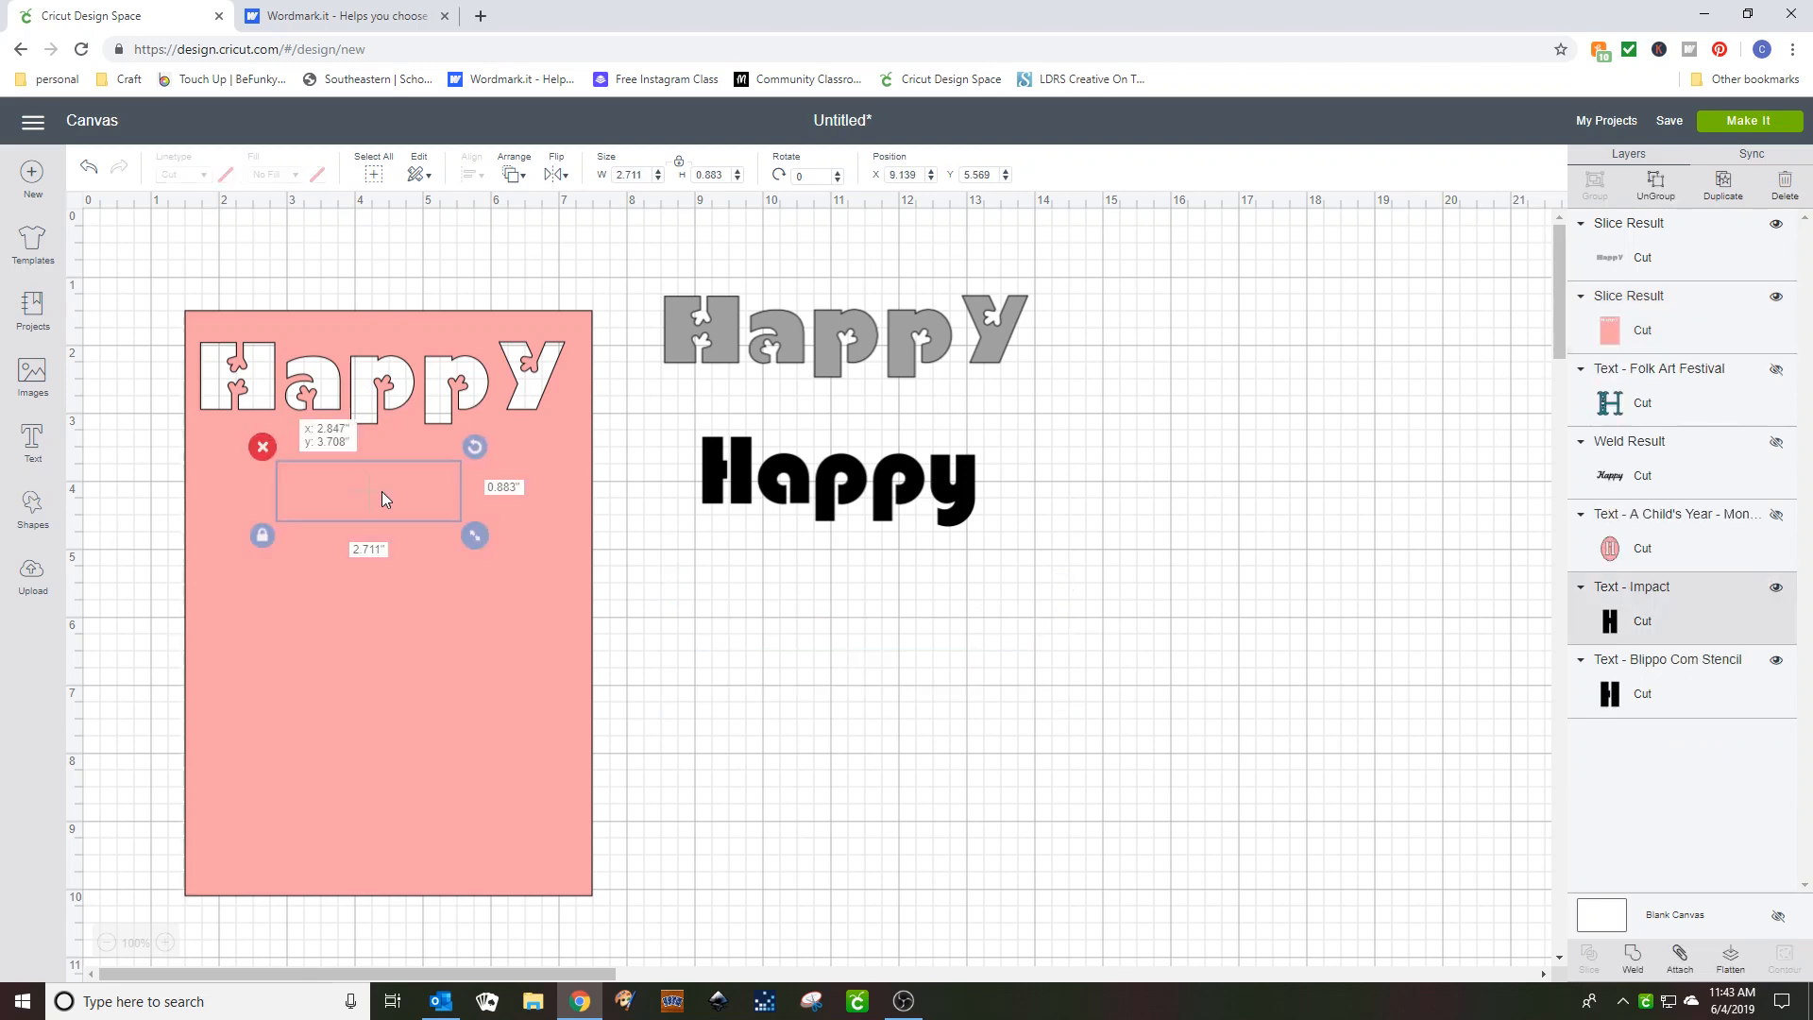
pyautogui.moveTo(133, 292); pyautogui.dragTo(446, 554)
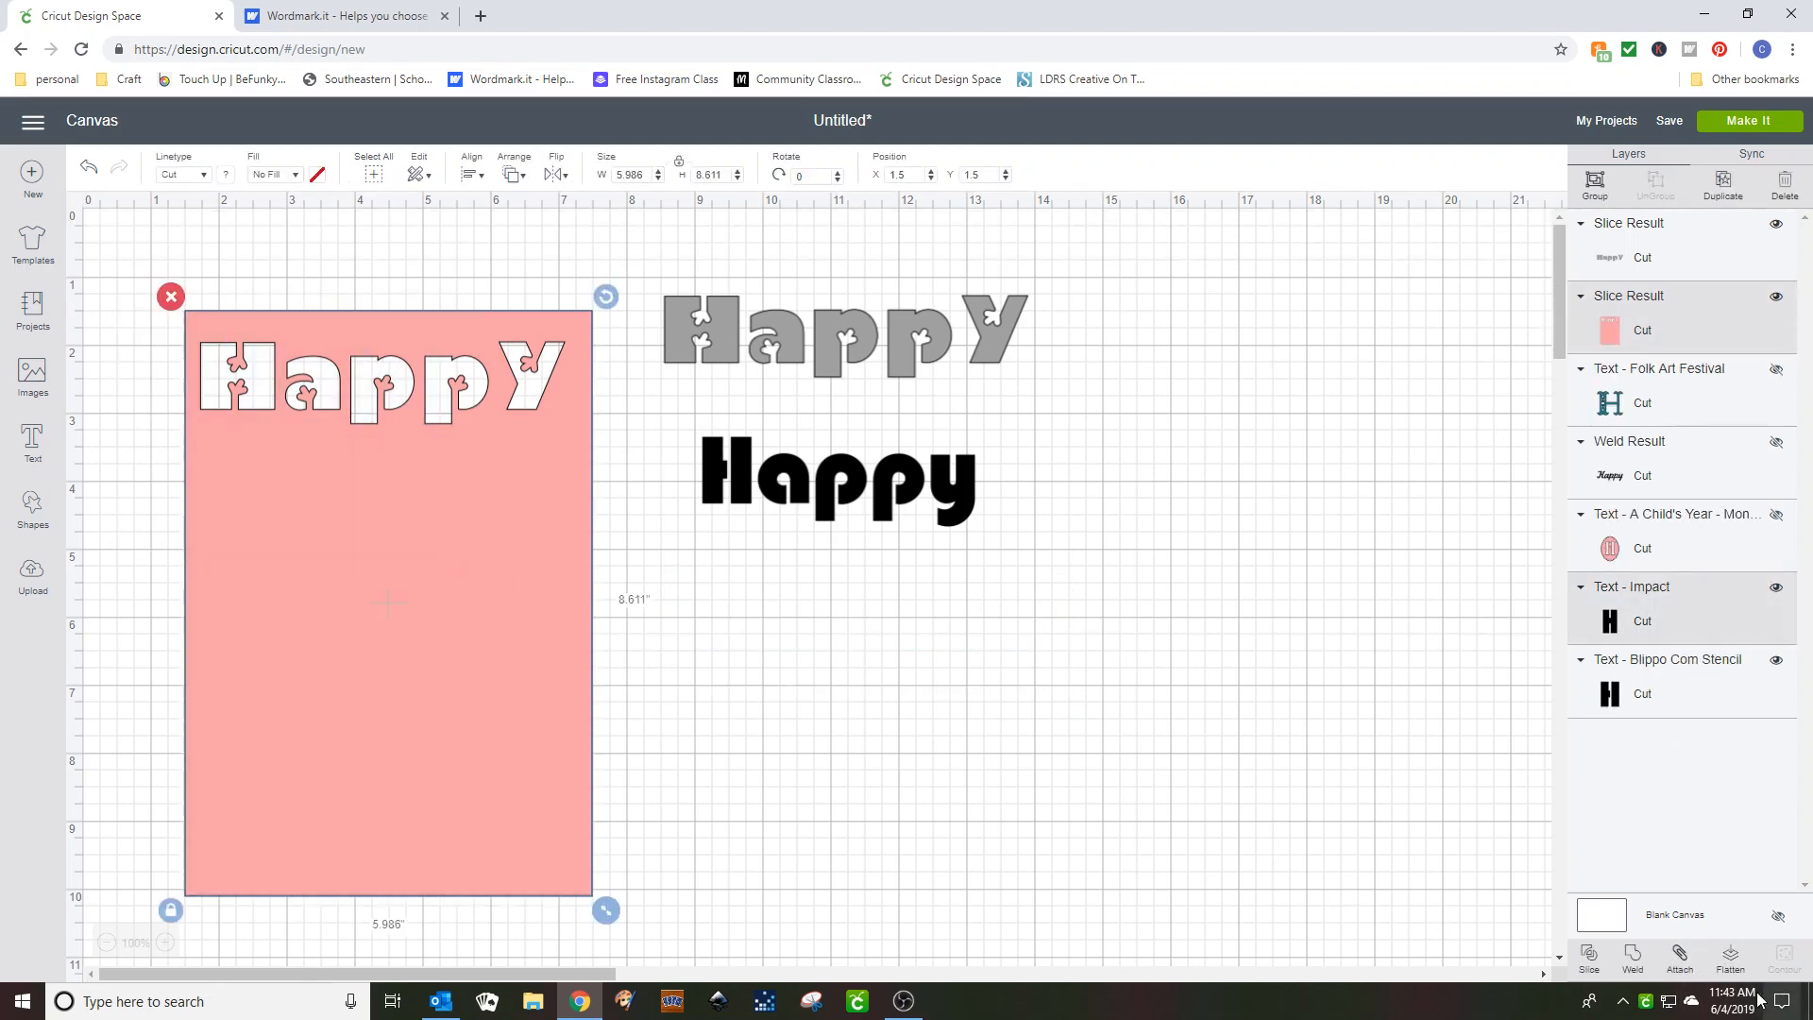
pyautogui.click(1589, 954)
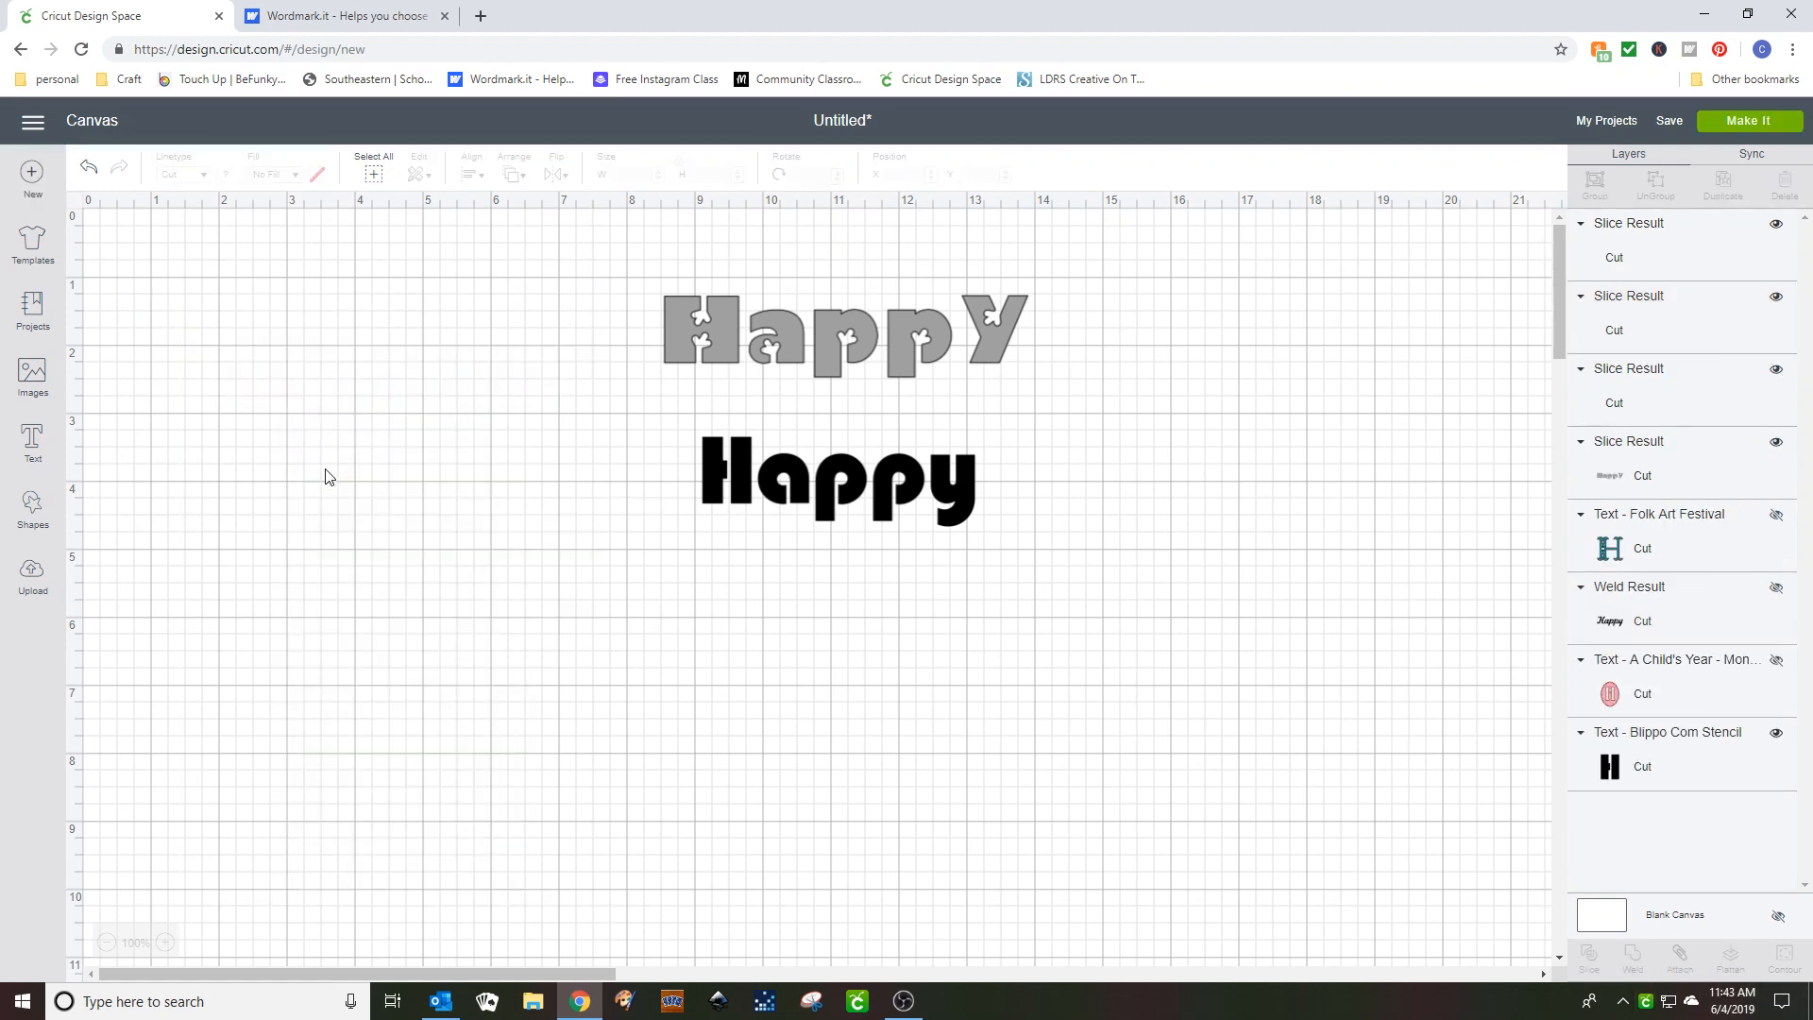
# - Move the black Impact word off the rectangle and hide it, and delete the leftover pink letters
pyautogui.moveTo(338, 489); pyautogui.dragTo(1137, 628)
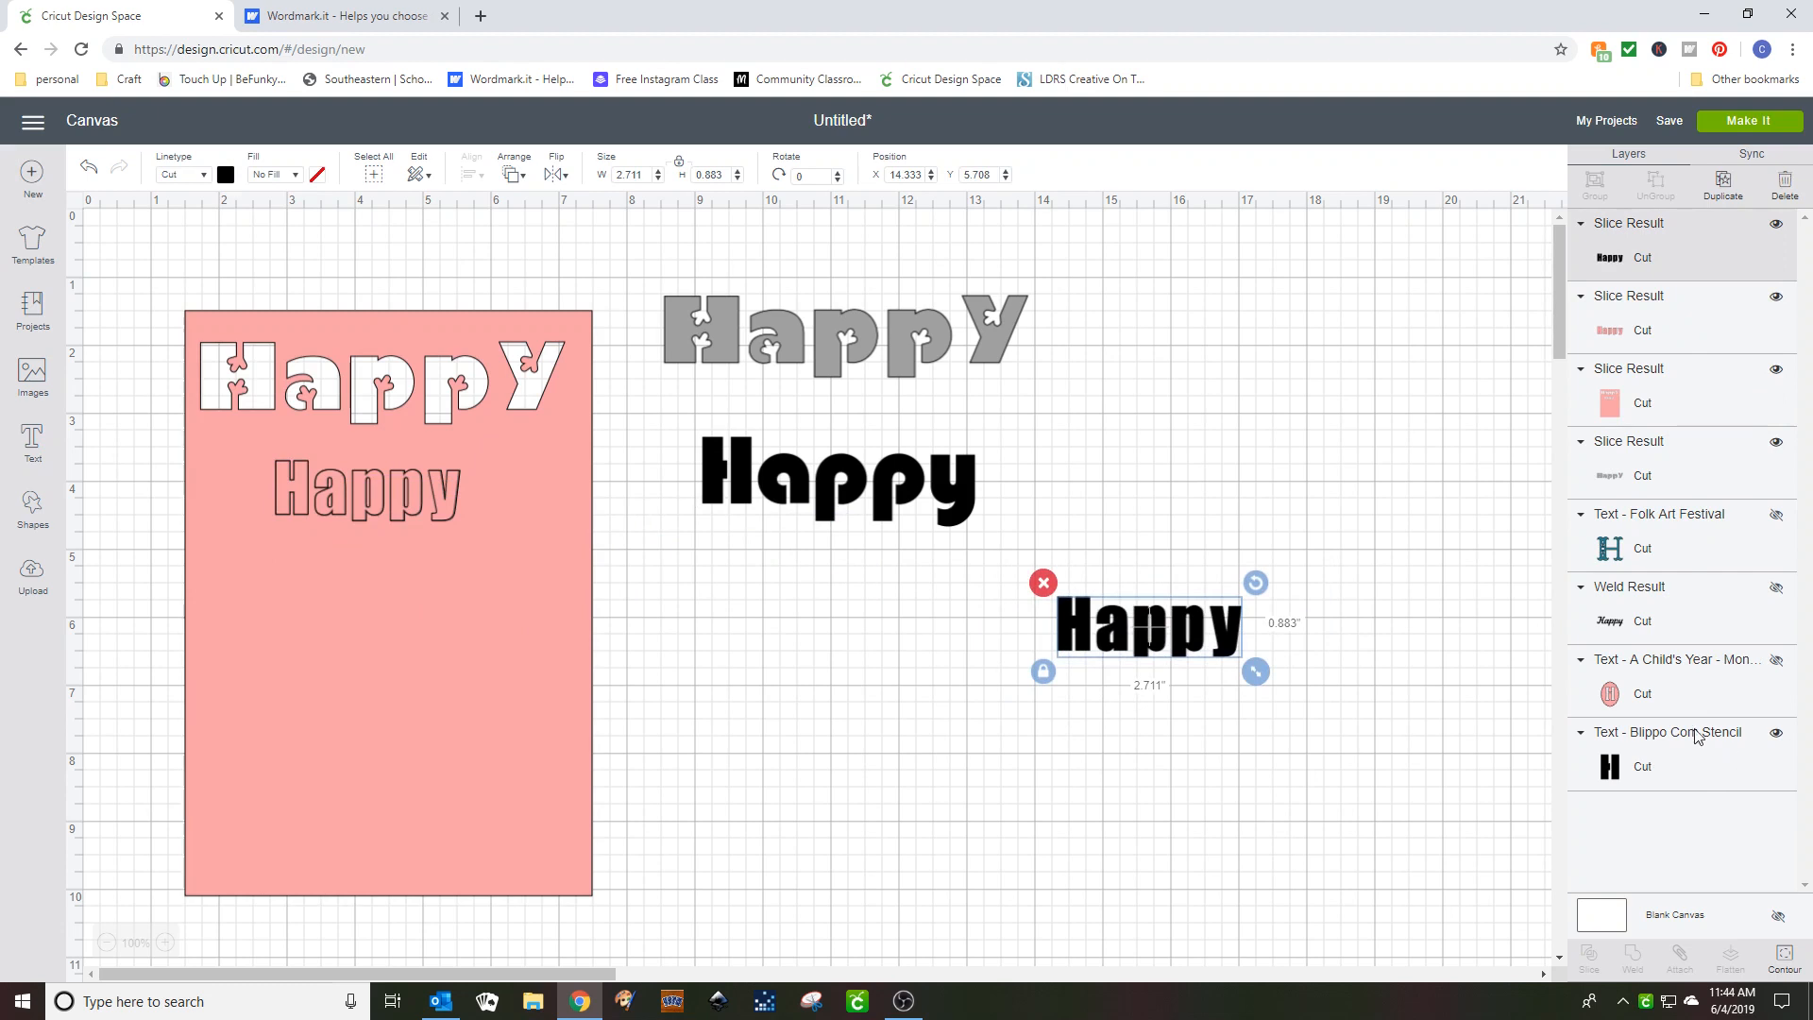
pyautogui.click(1773, 227)
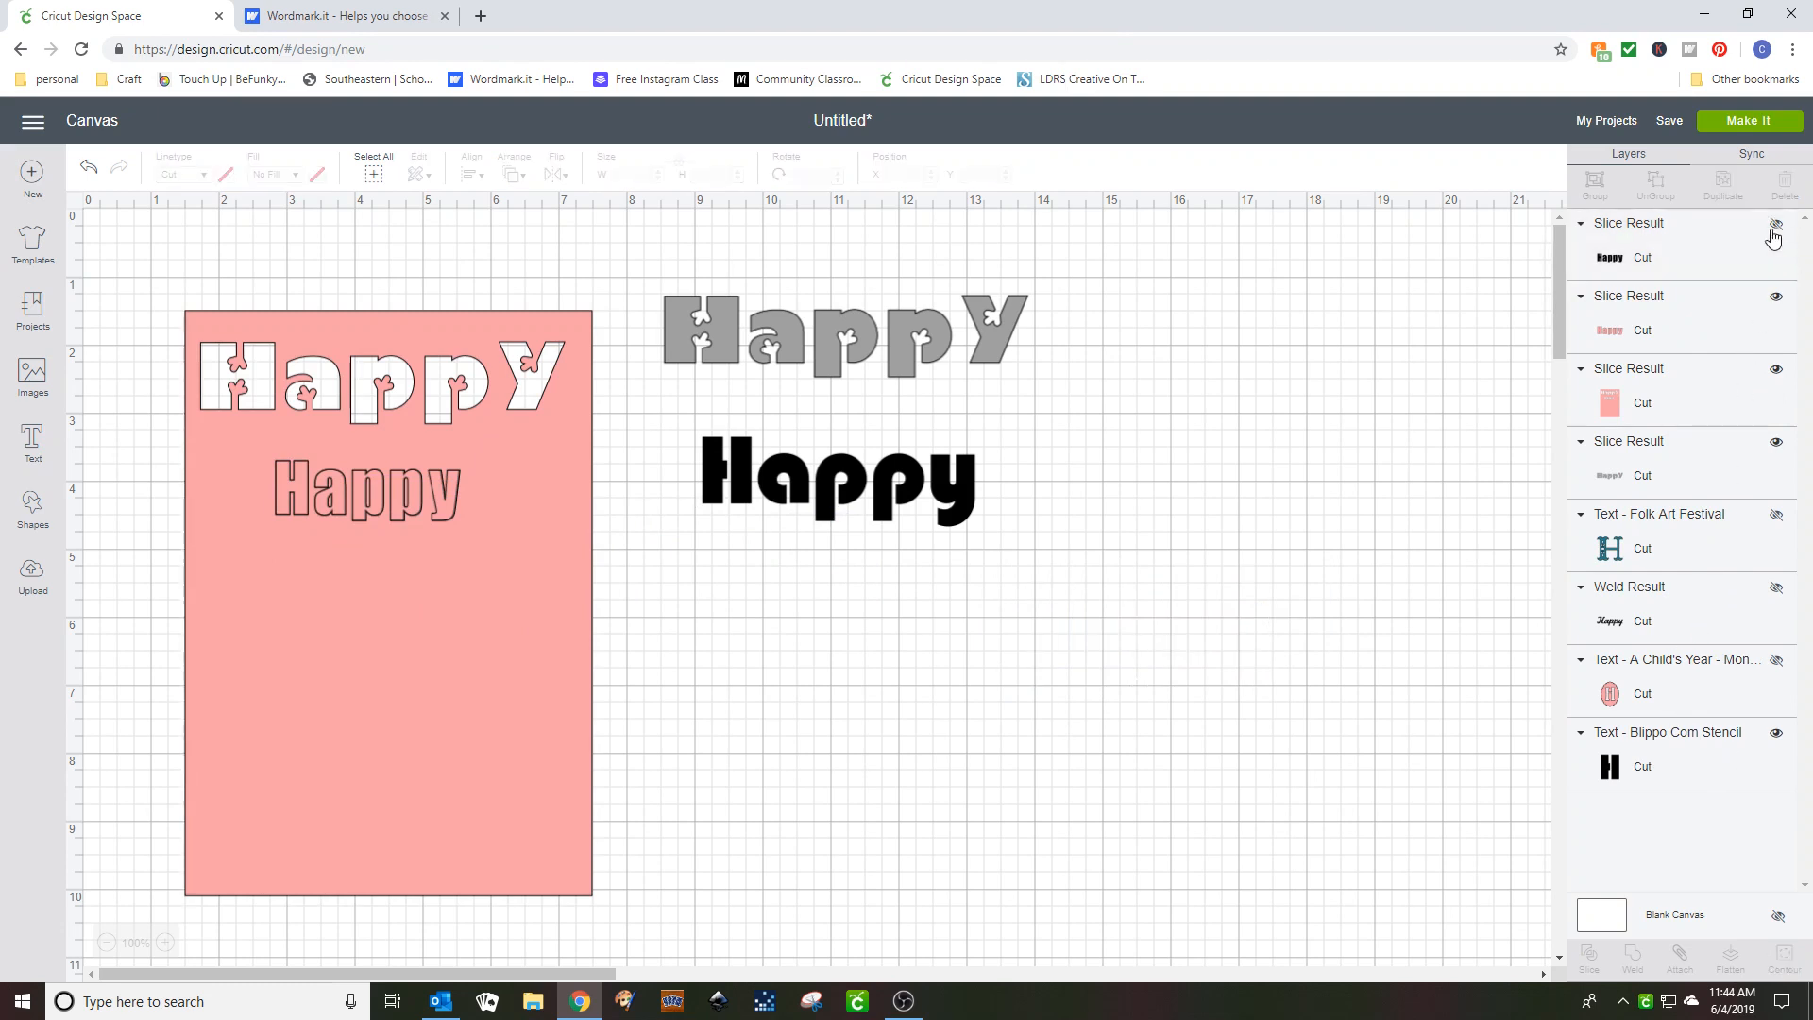
pyautogui.click(398, 492)
pyautogui.press('Delete')
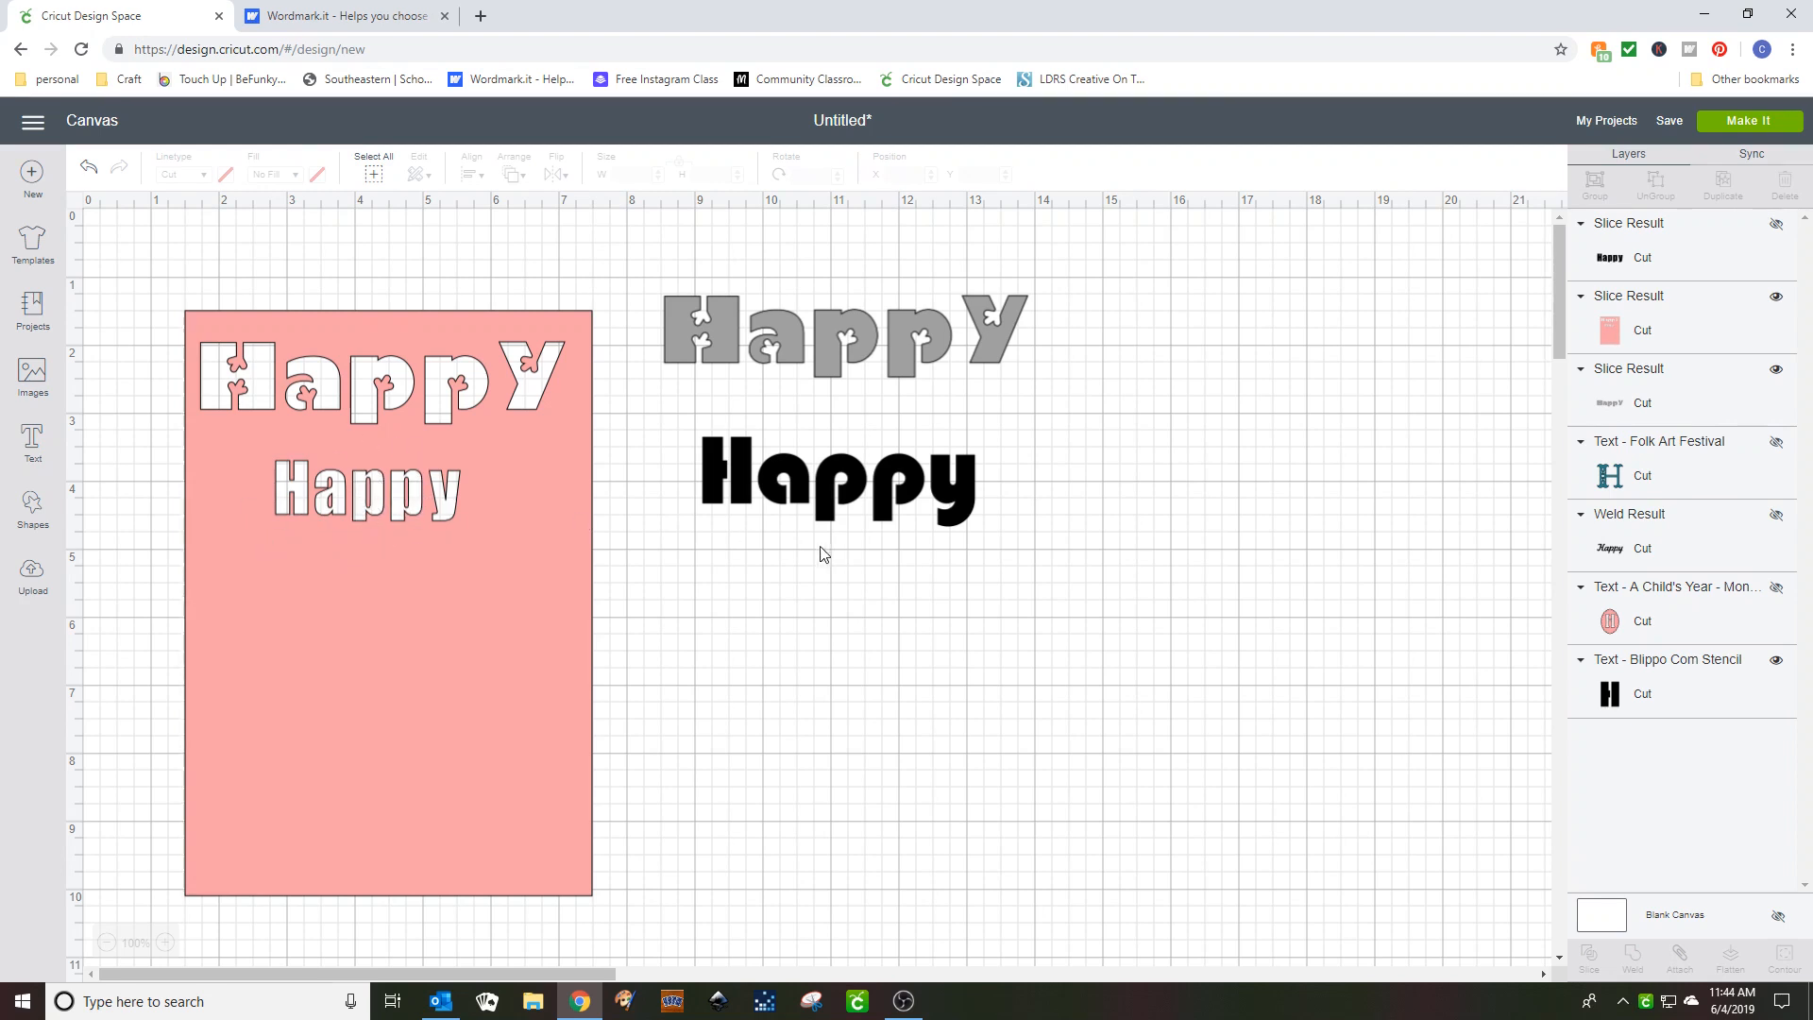
# - Examine the cut contours of the sliced pink rectangle in the Hide Contour view
pyautogui.click(342, 512)
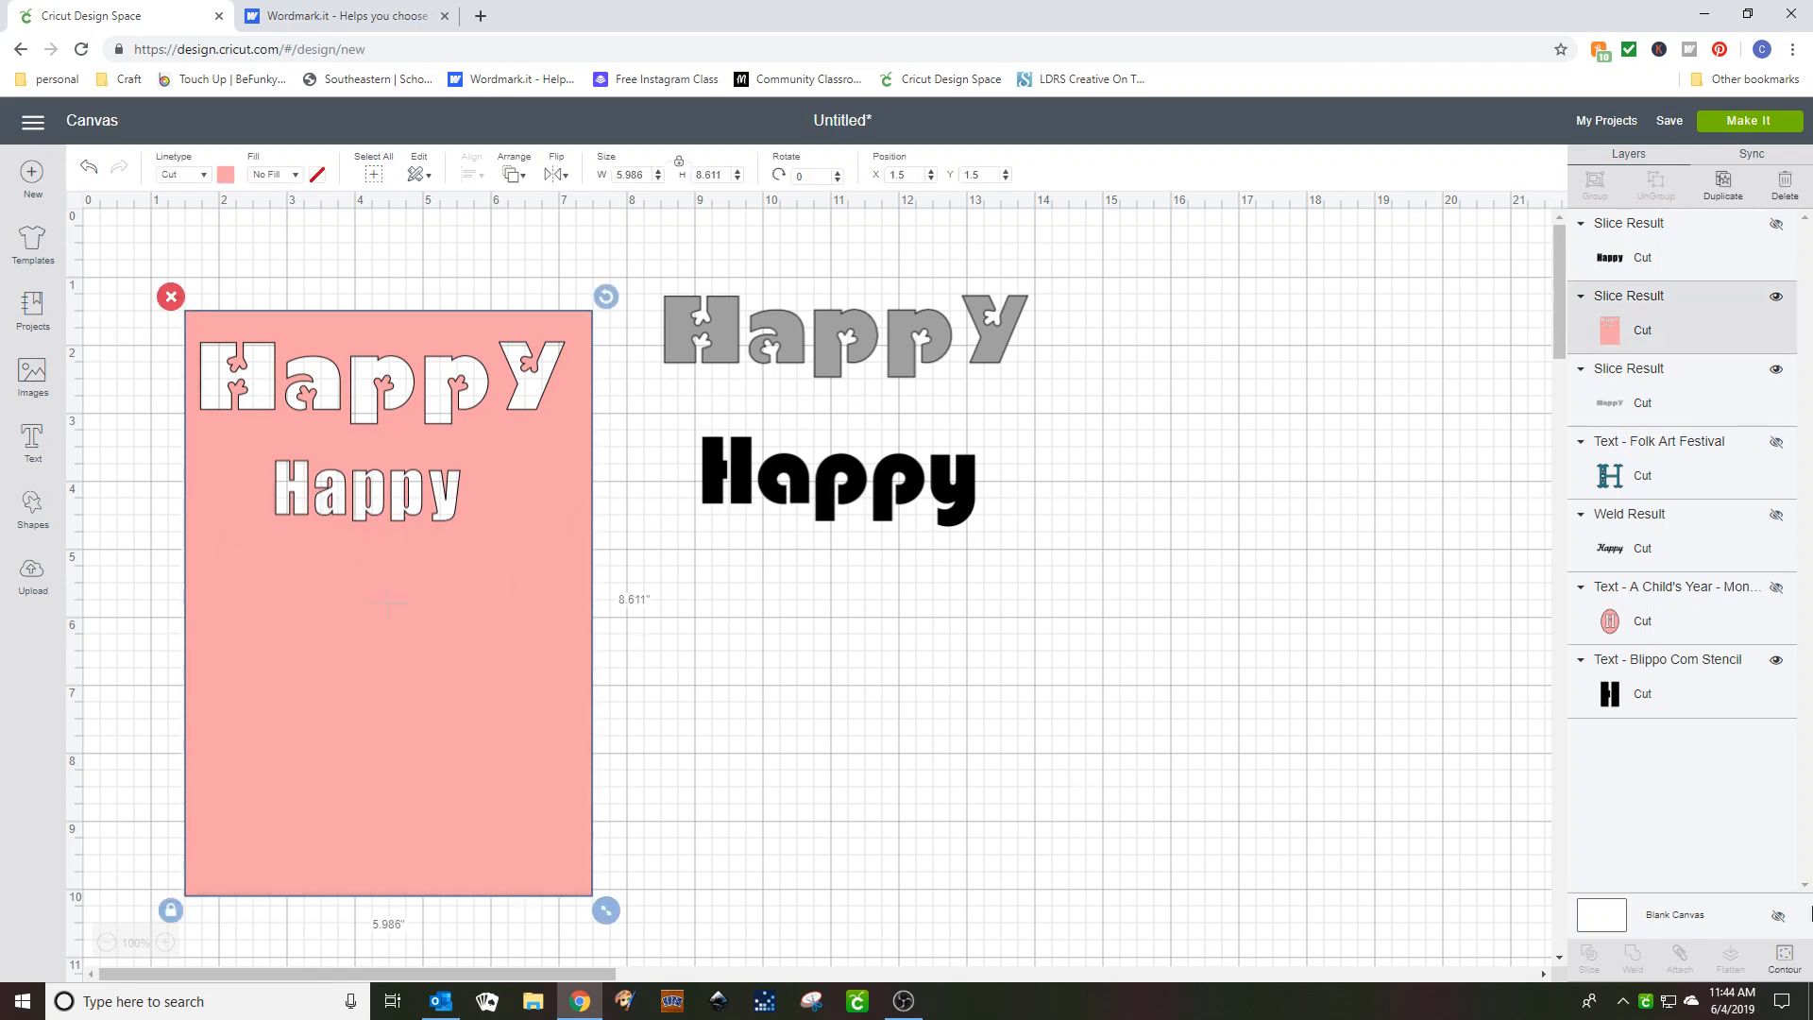
pyautogui.click(1783, 955)
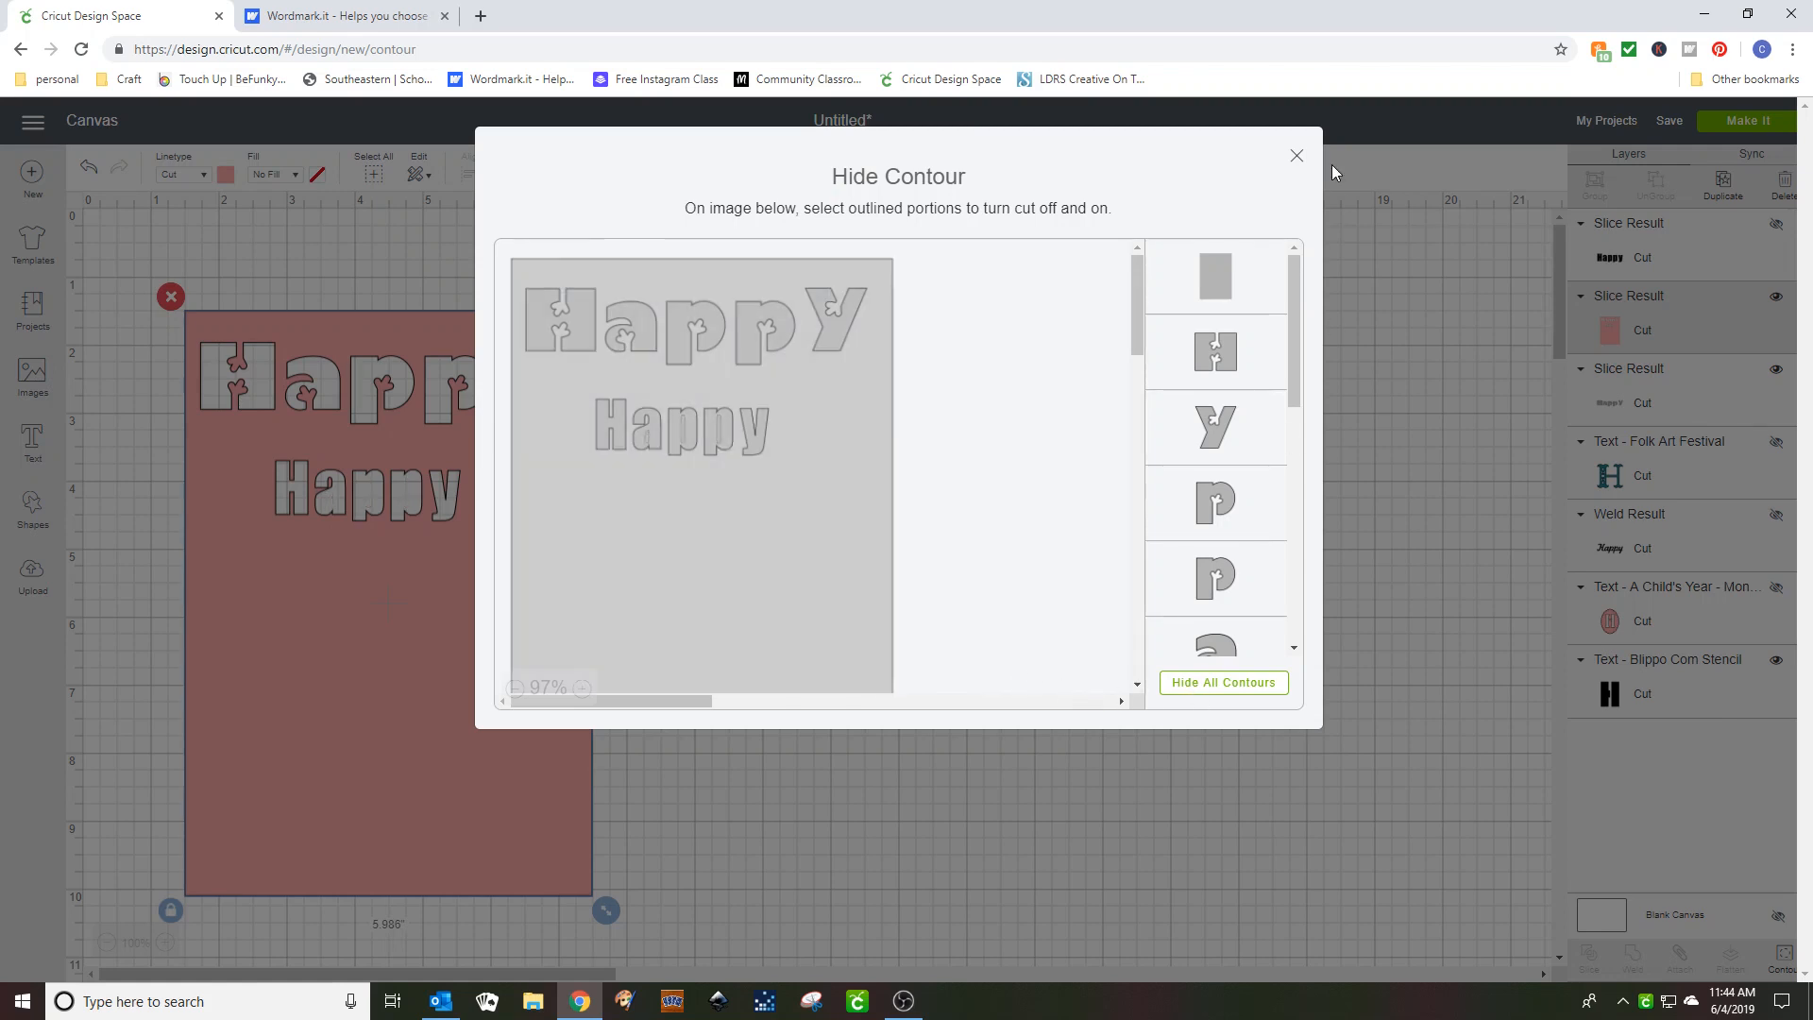
pyautogui.click(1296, 155)
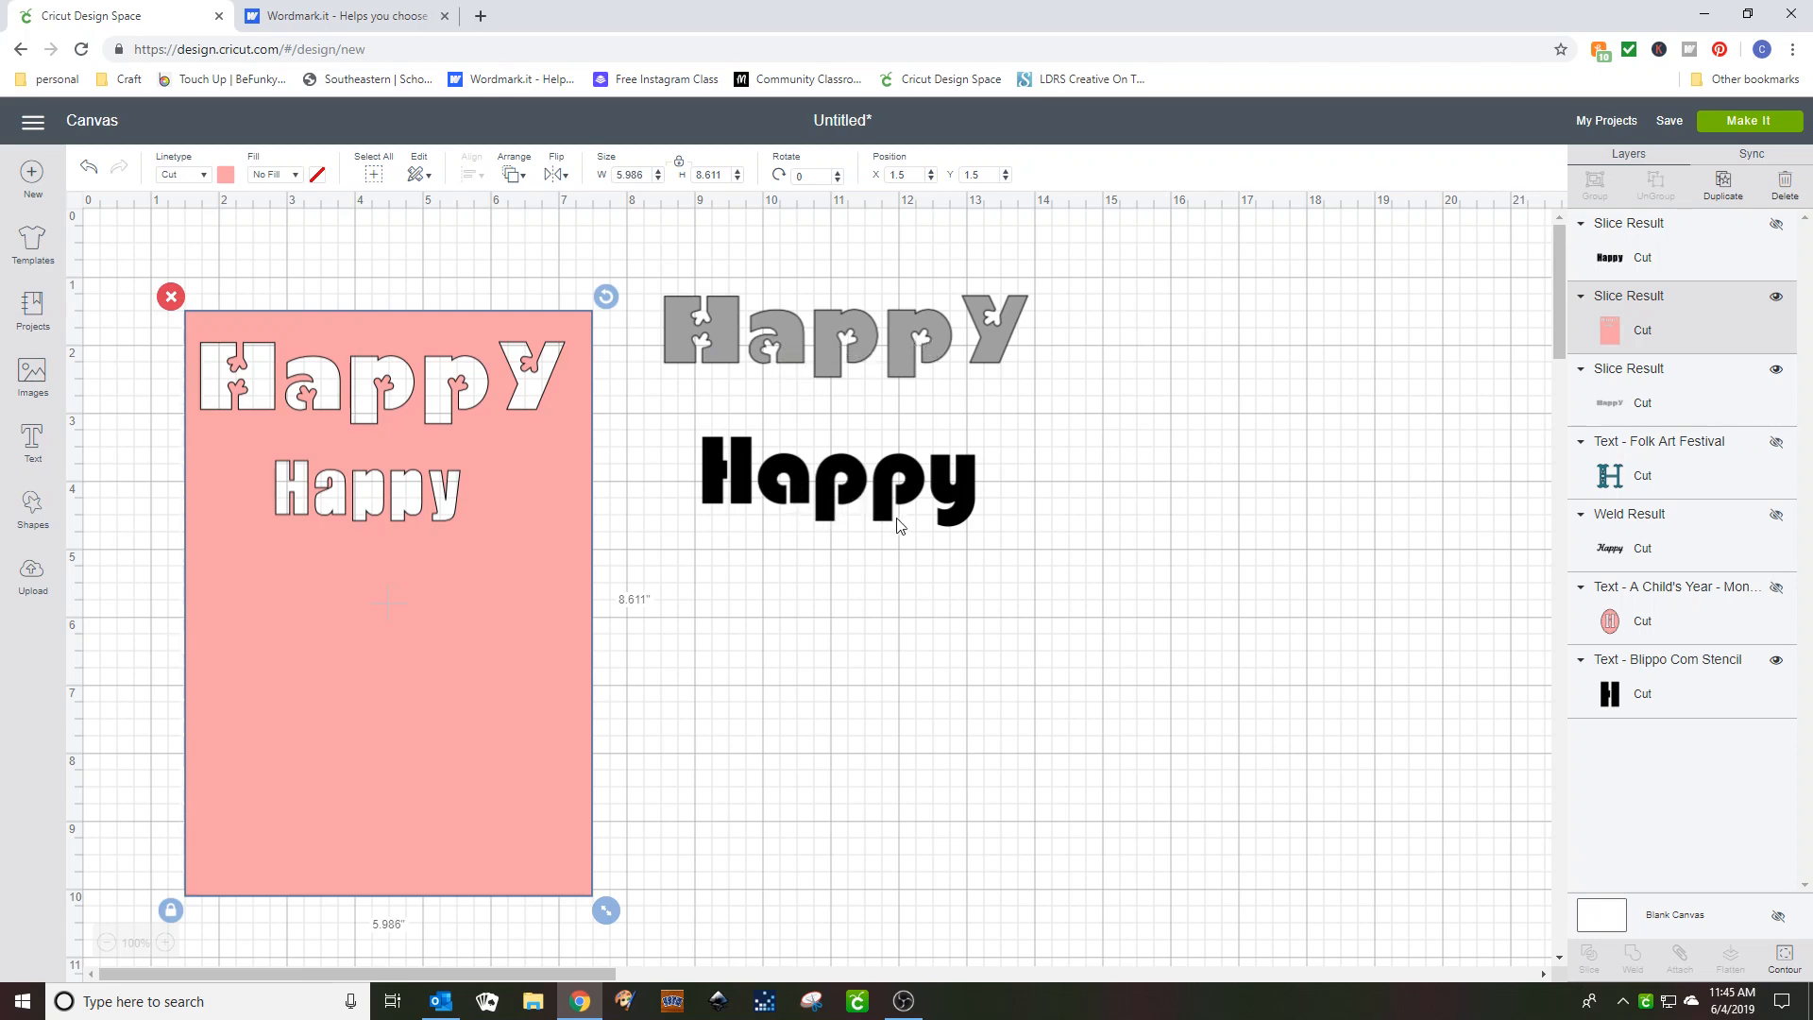
# - Place the Blippo Com Stencil "Happy" below the two cut-out words and slice it with the pink rectangle
pyautogui.moveTo(887, 489); pyautogui.dragTo(405, 583)
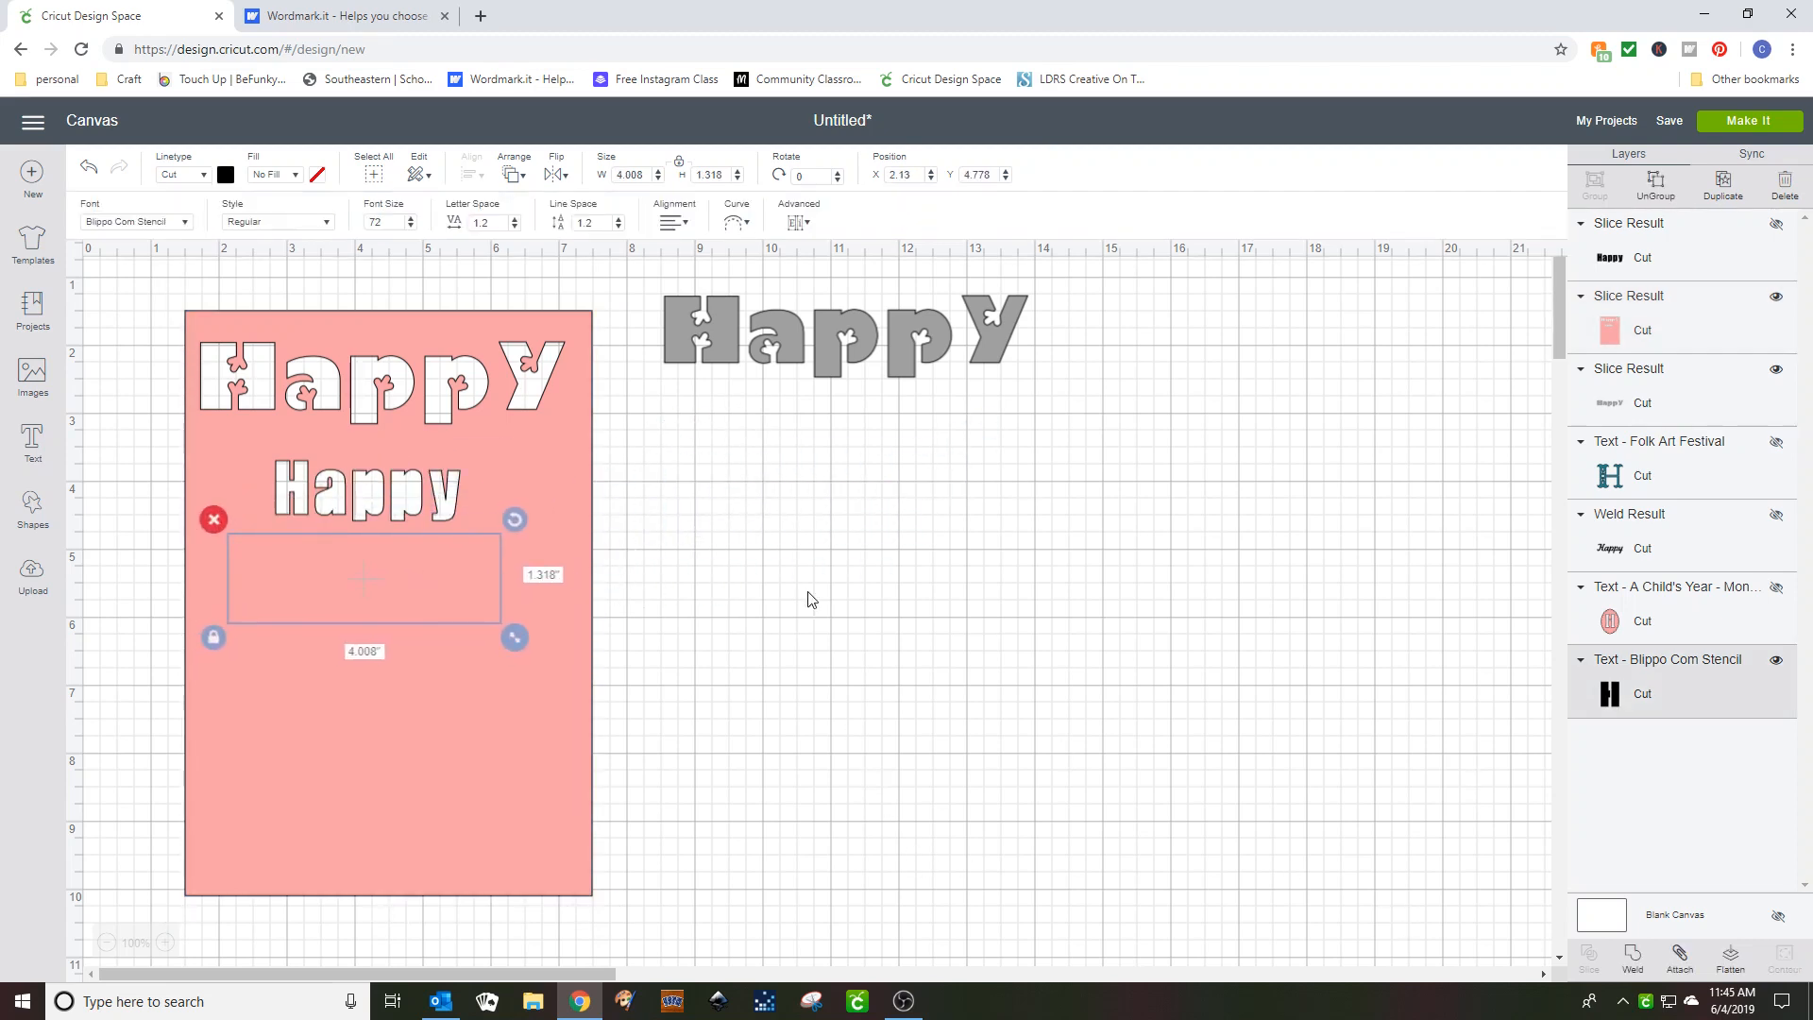
pyautogui.moveTo(253, 298); pyautogui.dragTo(435, 703)
pyautogui.click(1596, 959)
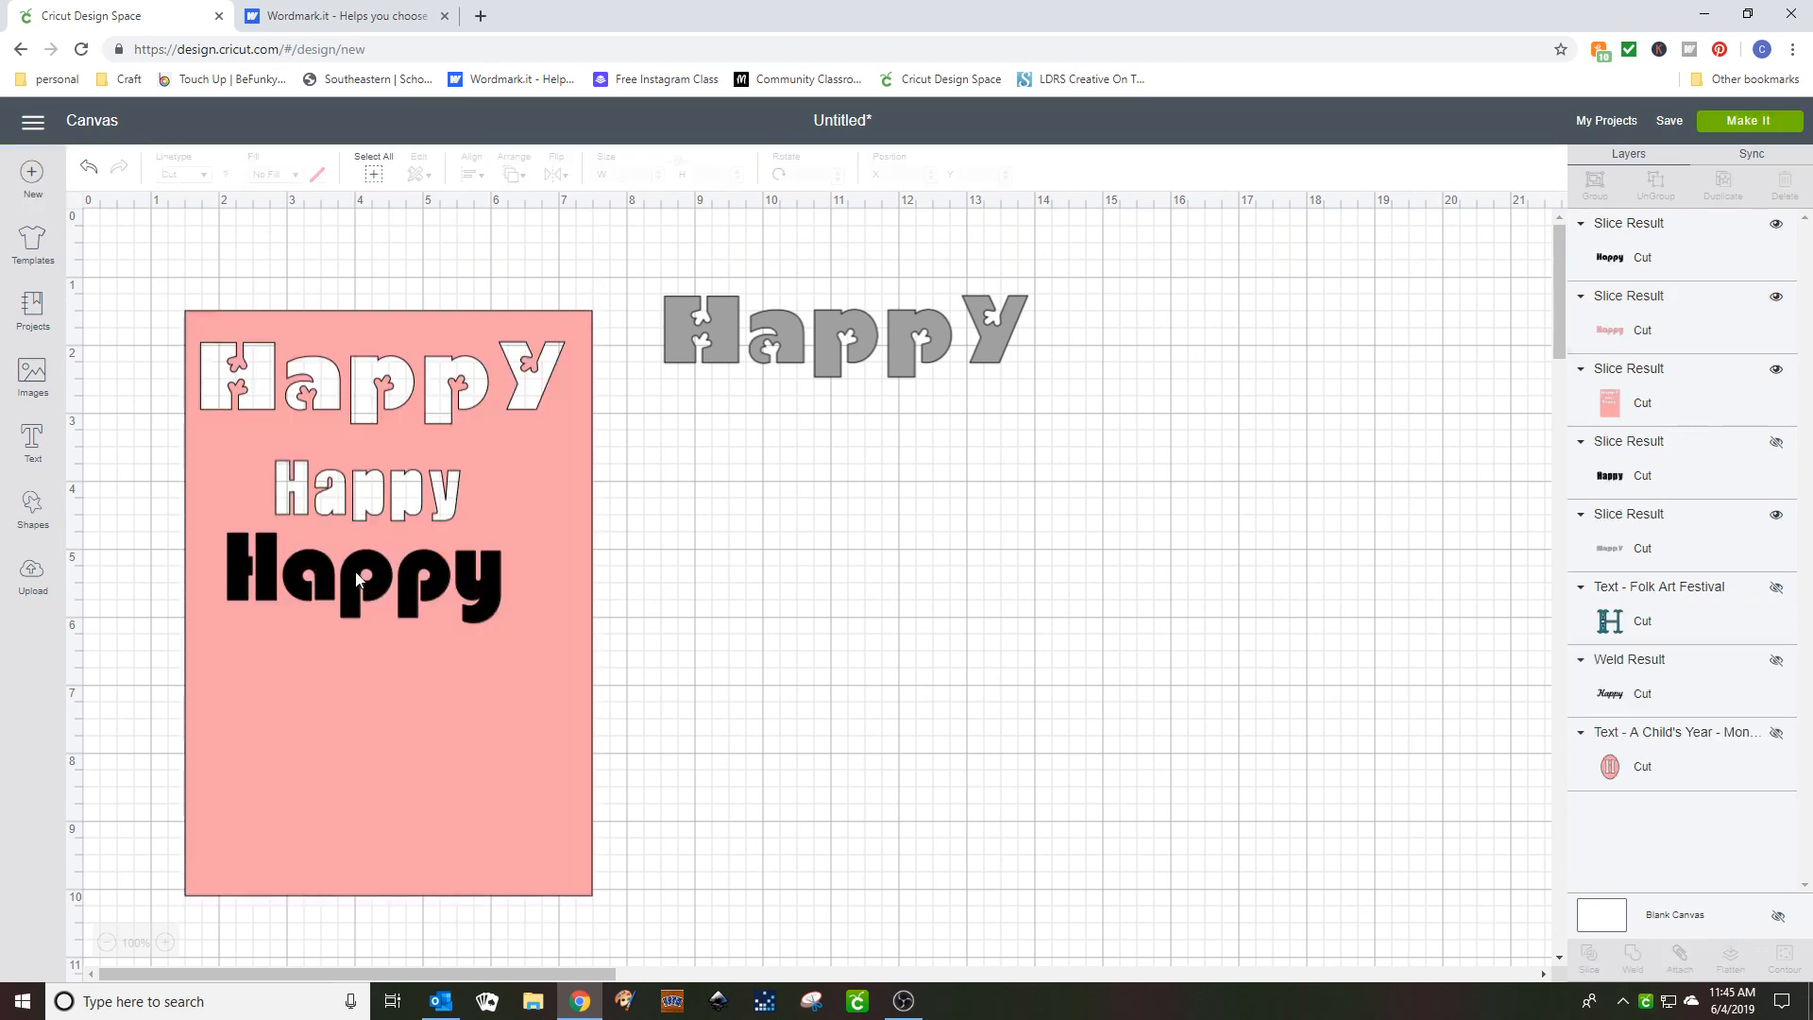
# - Move the black stencil word off the rectangle and delete the leftover pink letters beneath it
pyautogui.moveTo(356, 578); pyautogui.dragTo(845, 488)
pyautogui.moveTo(466, 593); pyautogui.dragTo(930, 708)
pyautogui.press('Delete')
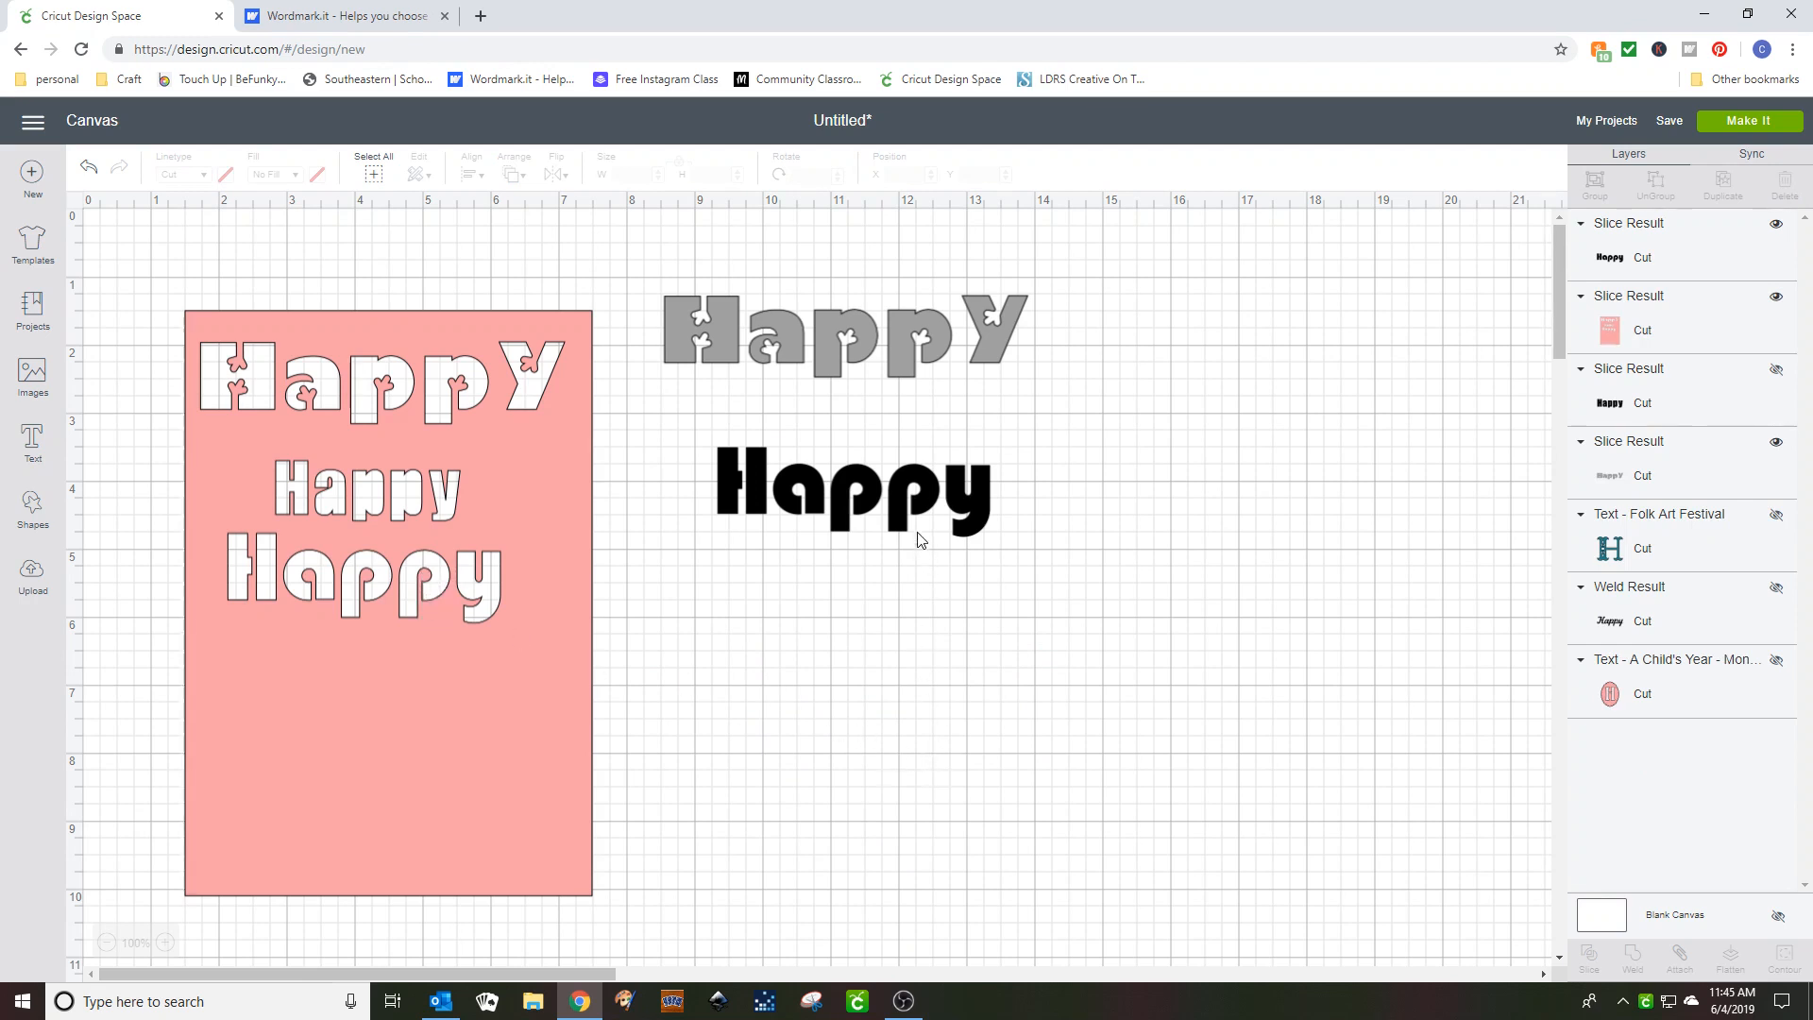
# - Move the stencil word out of the way, then show the hidden Impact word and enlarge it to about 8.2 by 2.67 in
pyautogui.moveTo(916, 505); pyautogui.dragTo(1310, 305)
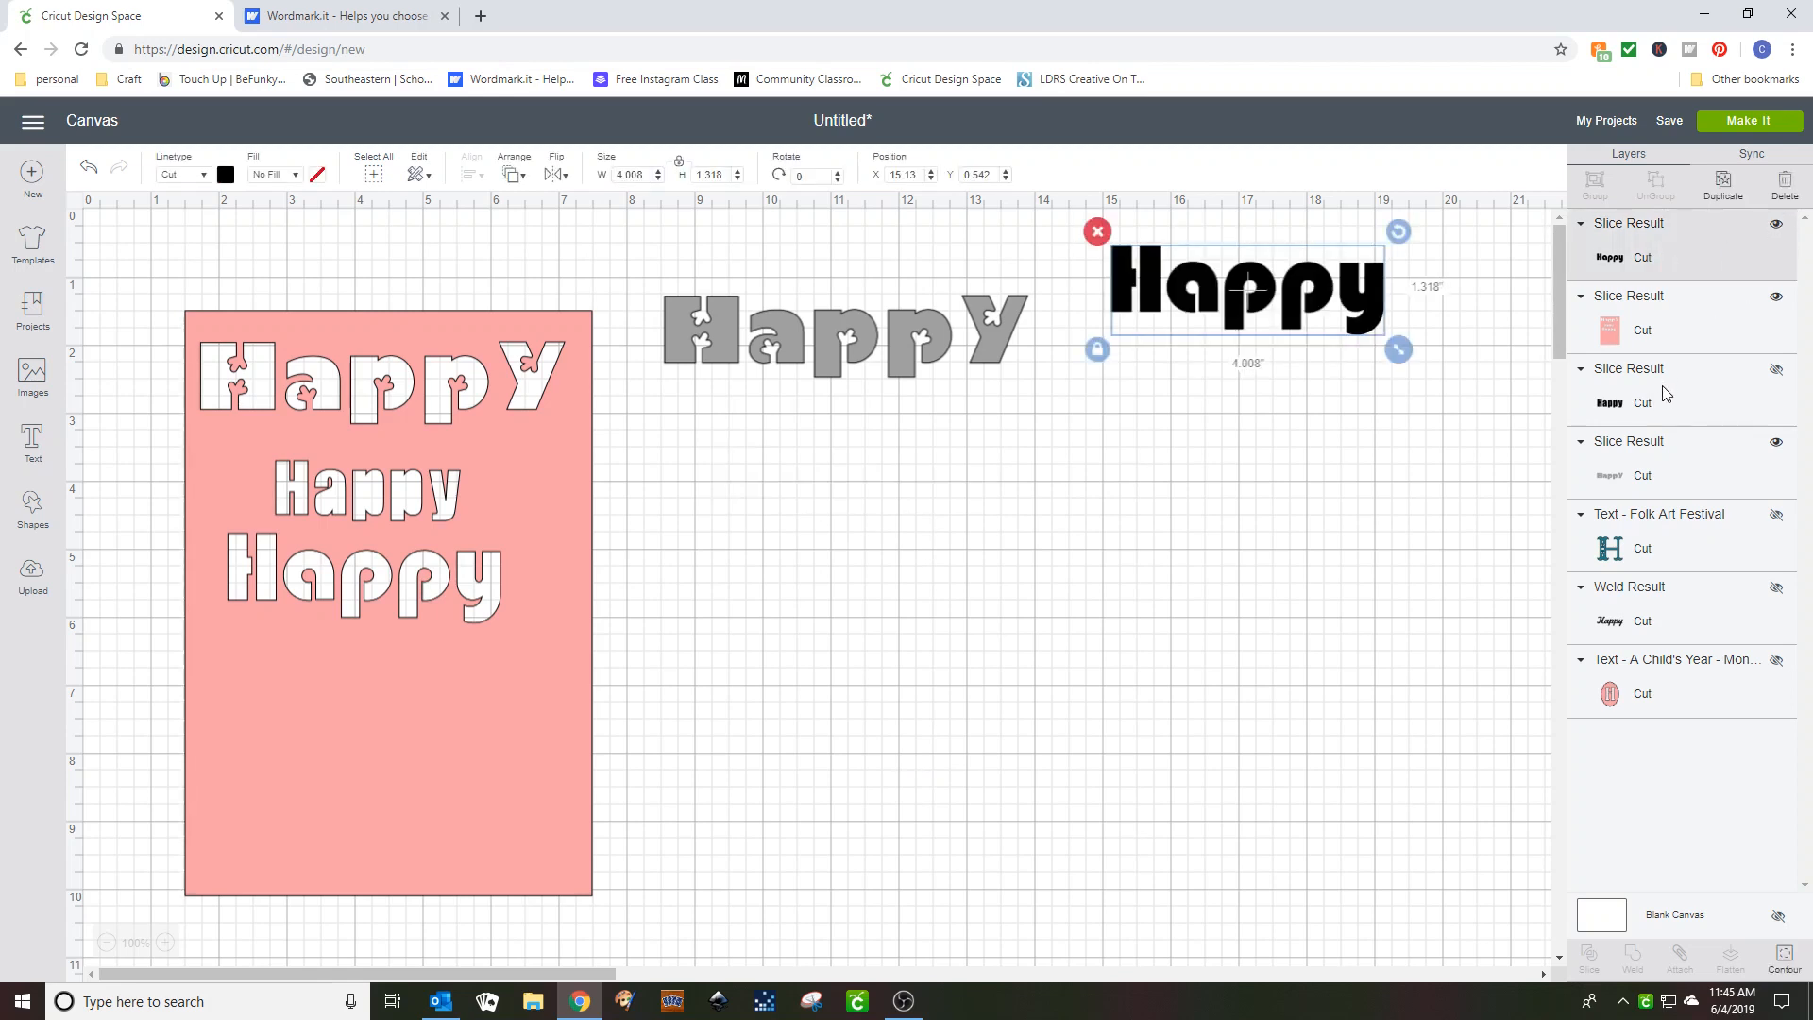
pyautogui.click(1735, 383)
pyautogui.click(1775, 369)
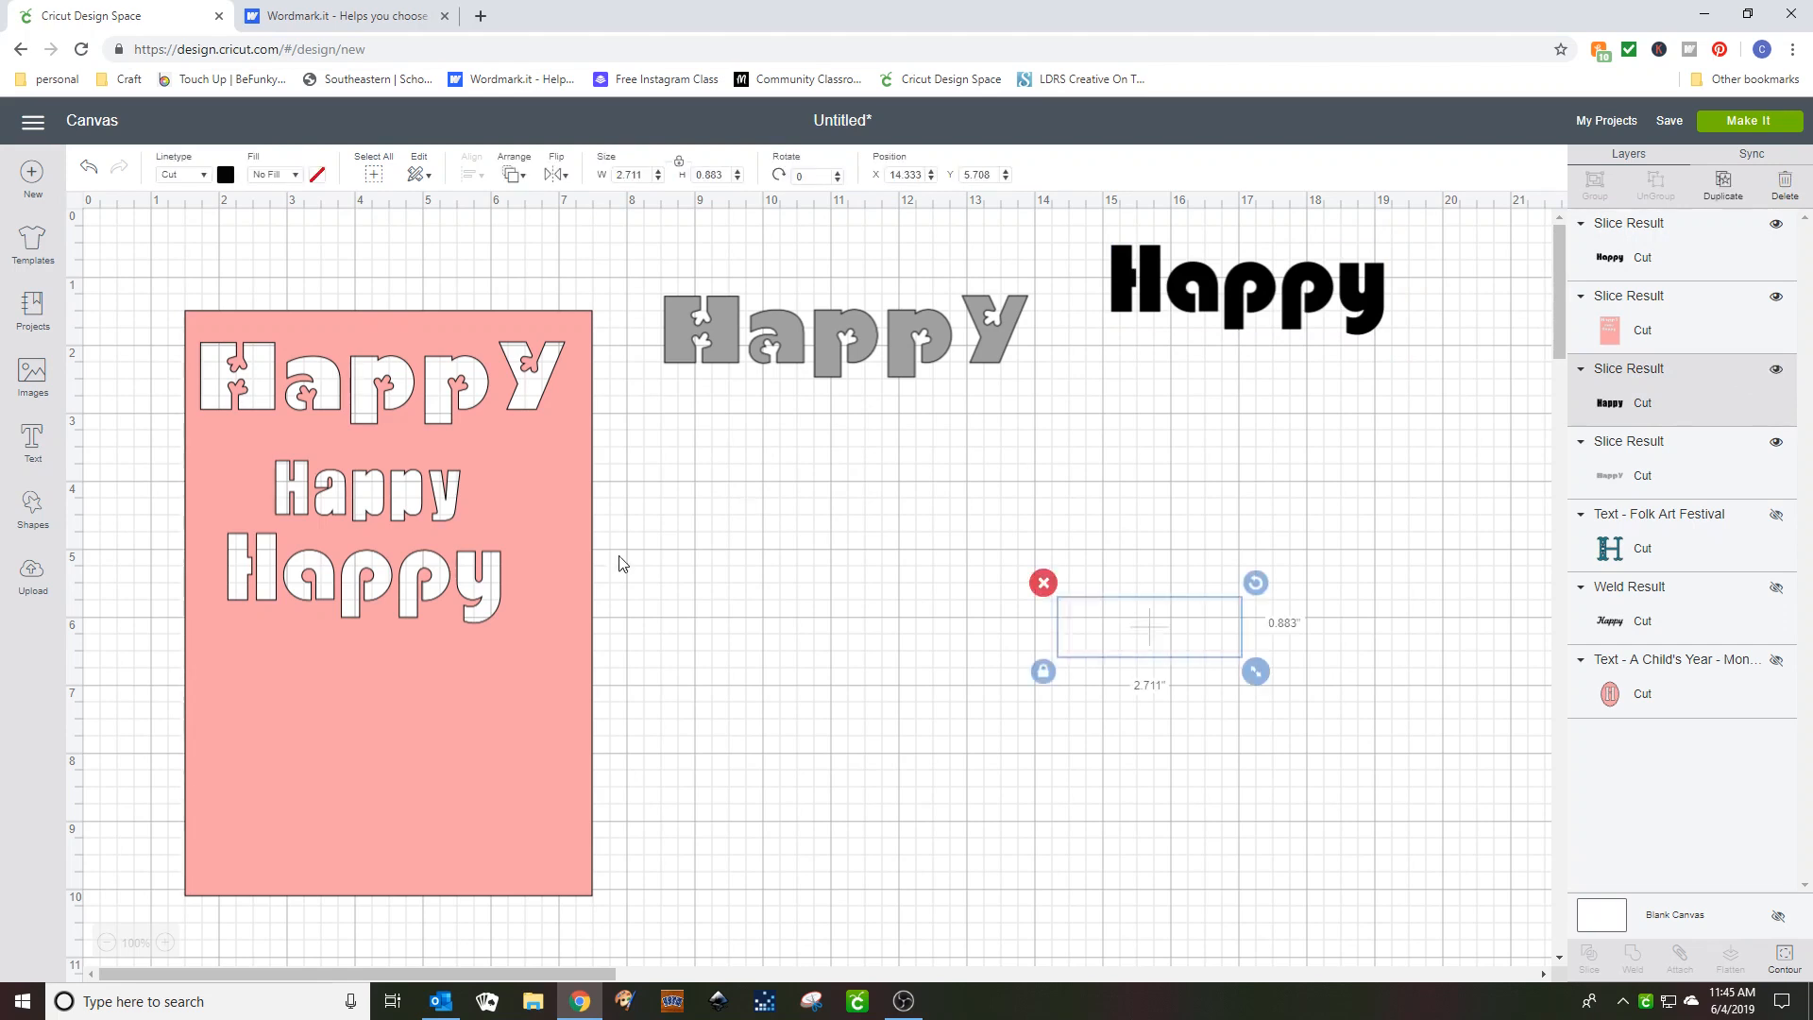
pyautogui.moveTo(1142, 630); pyautogui.dragTo(890, 560)
pyautogui.moveTo(1002, 601); pyautogui.dragTo(1372, 772)
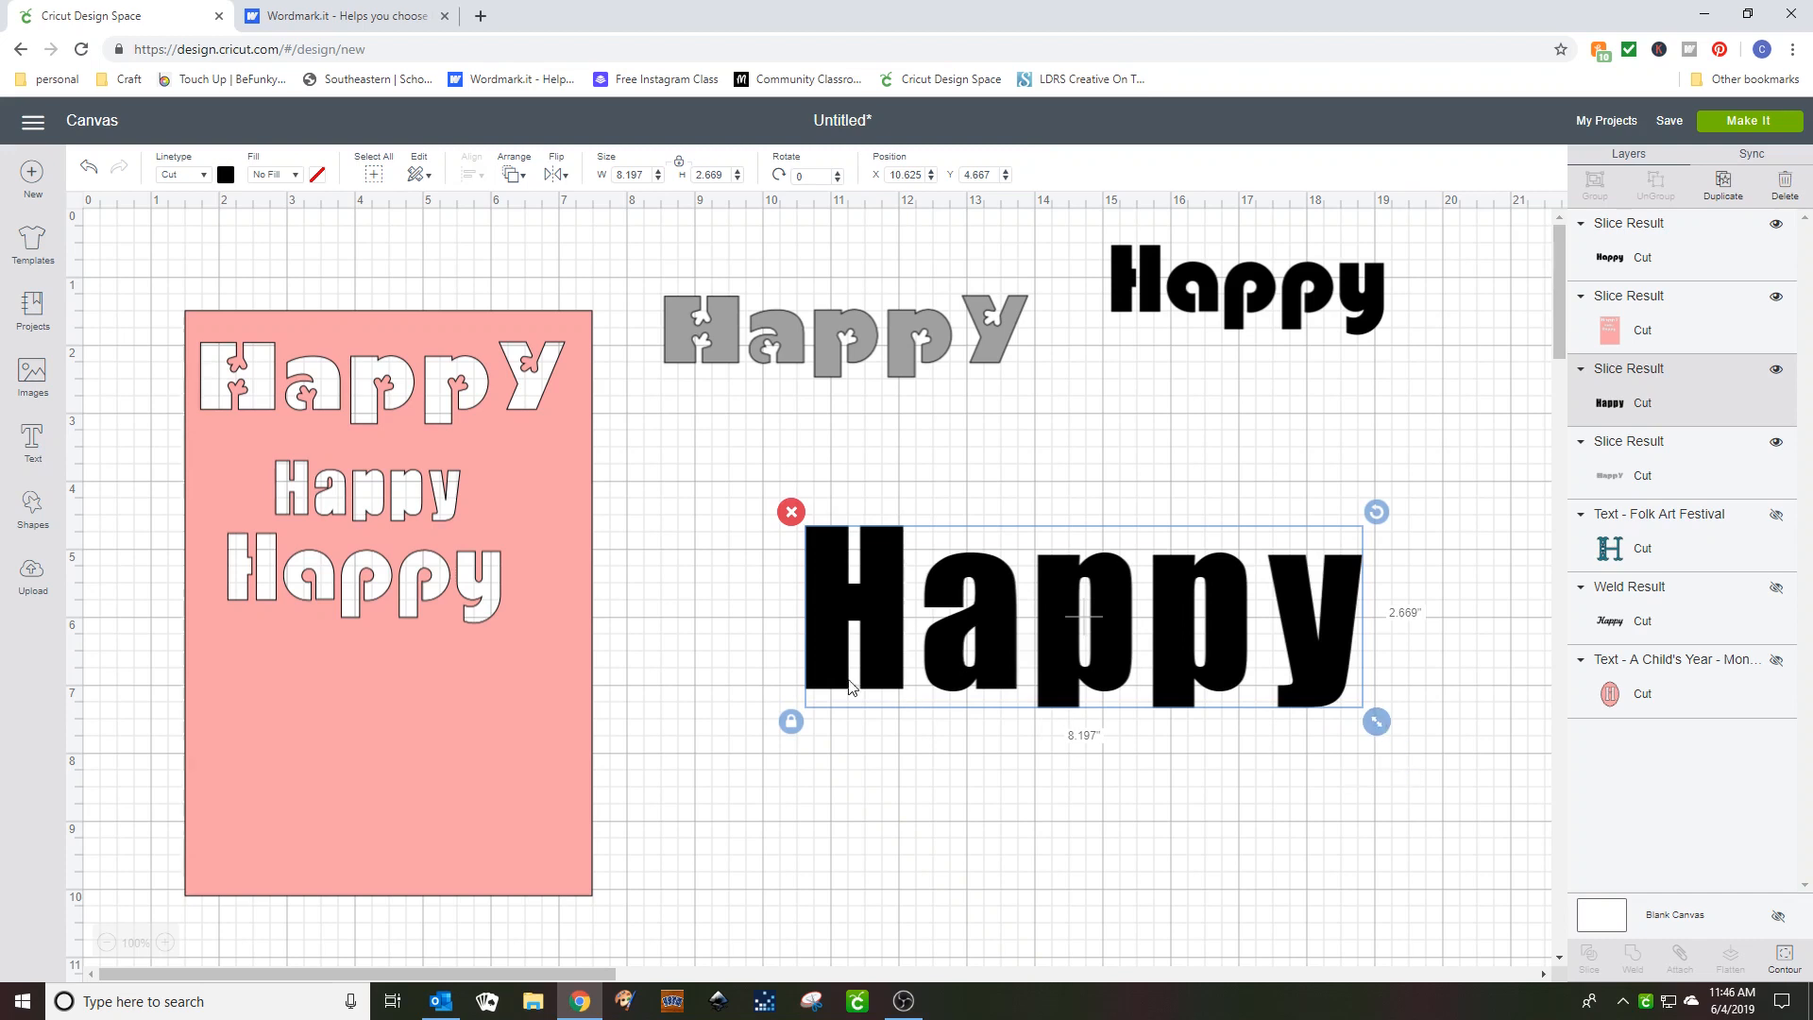
# - Add a square, unlock its proportions and reshape it into a thin vertical bar about 0.07 by 2.89 in
pyautogui.click(33, 507)
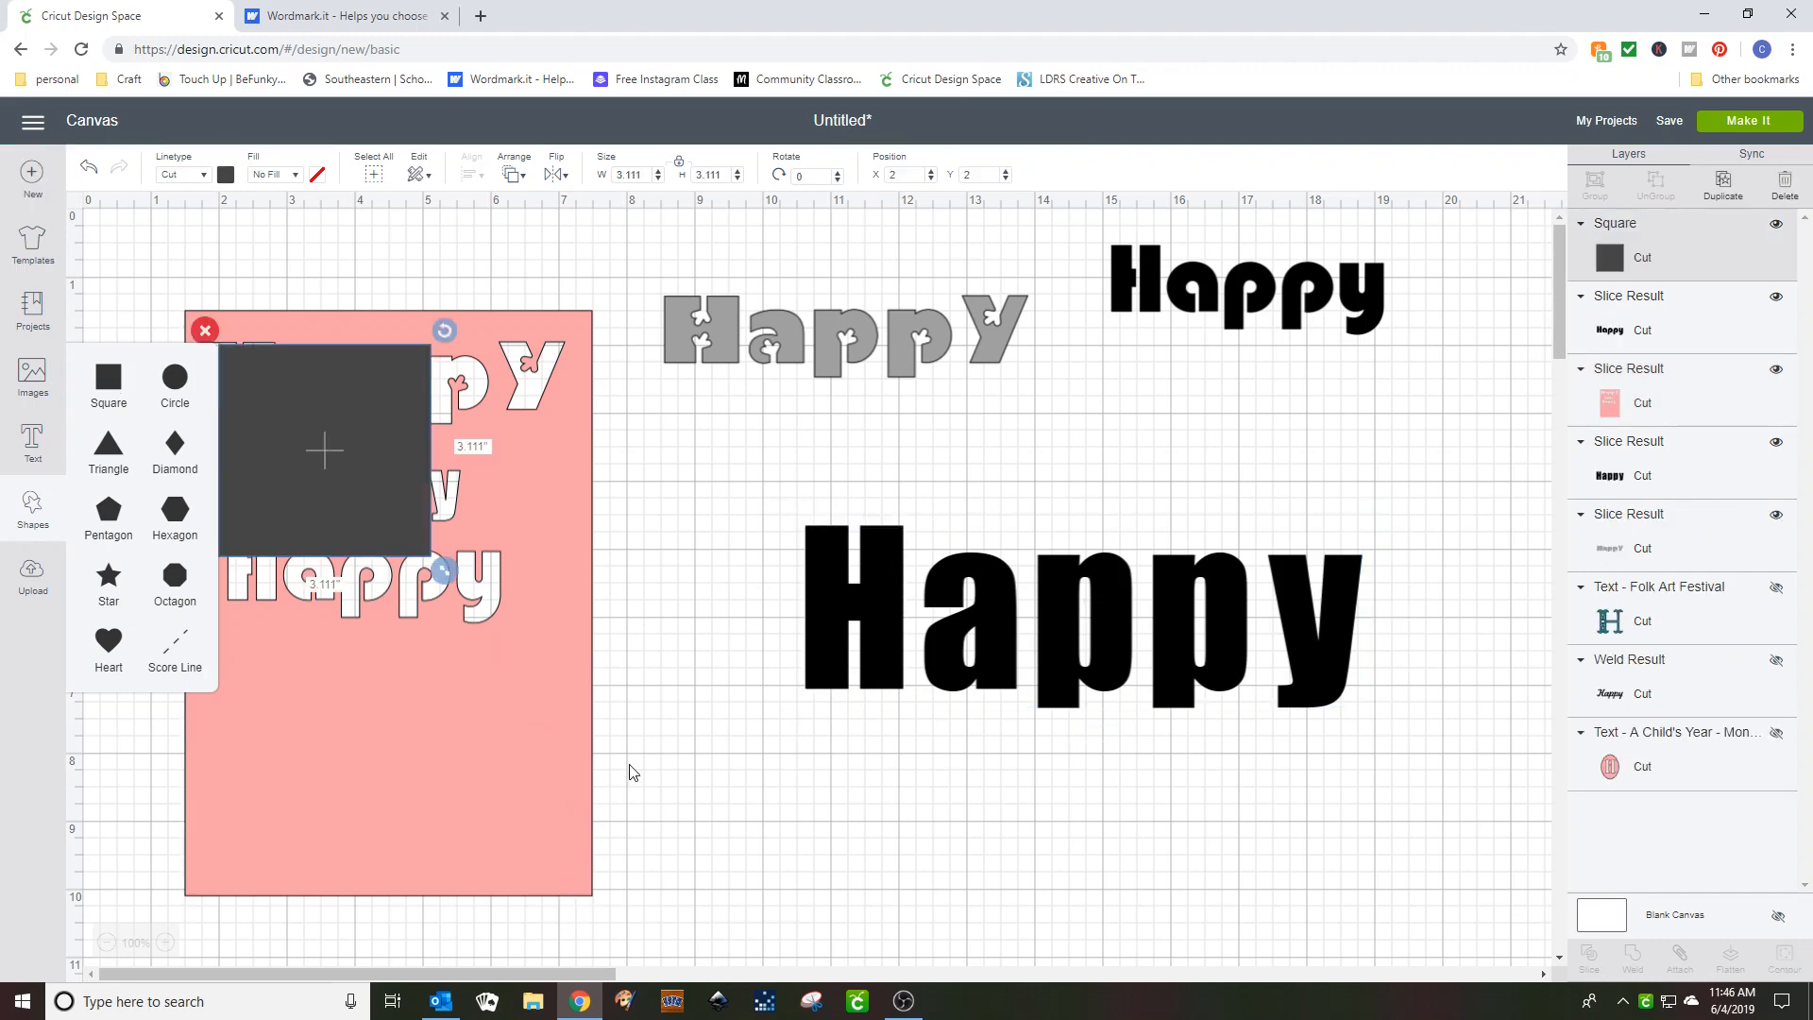
pyautogui.moveTo(396, 526); pyautogui.dragTo(687, 631)
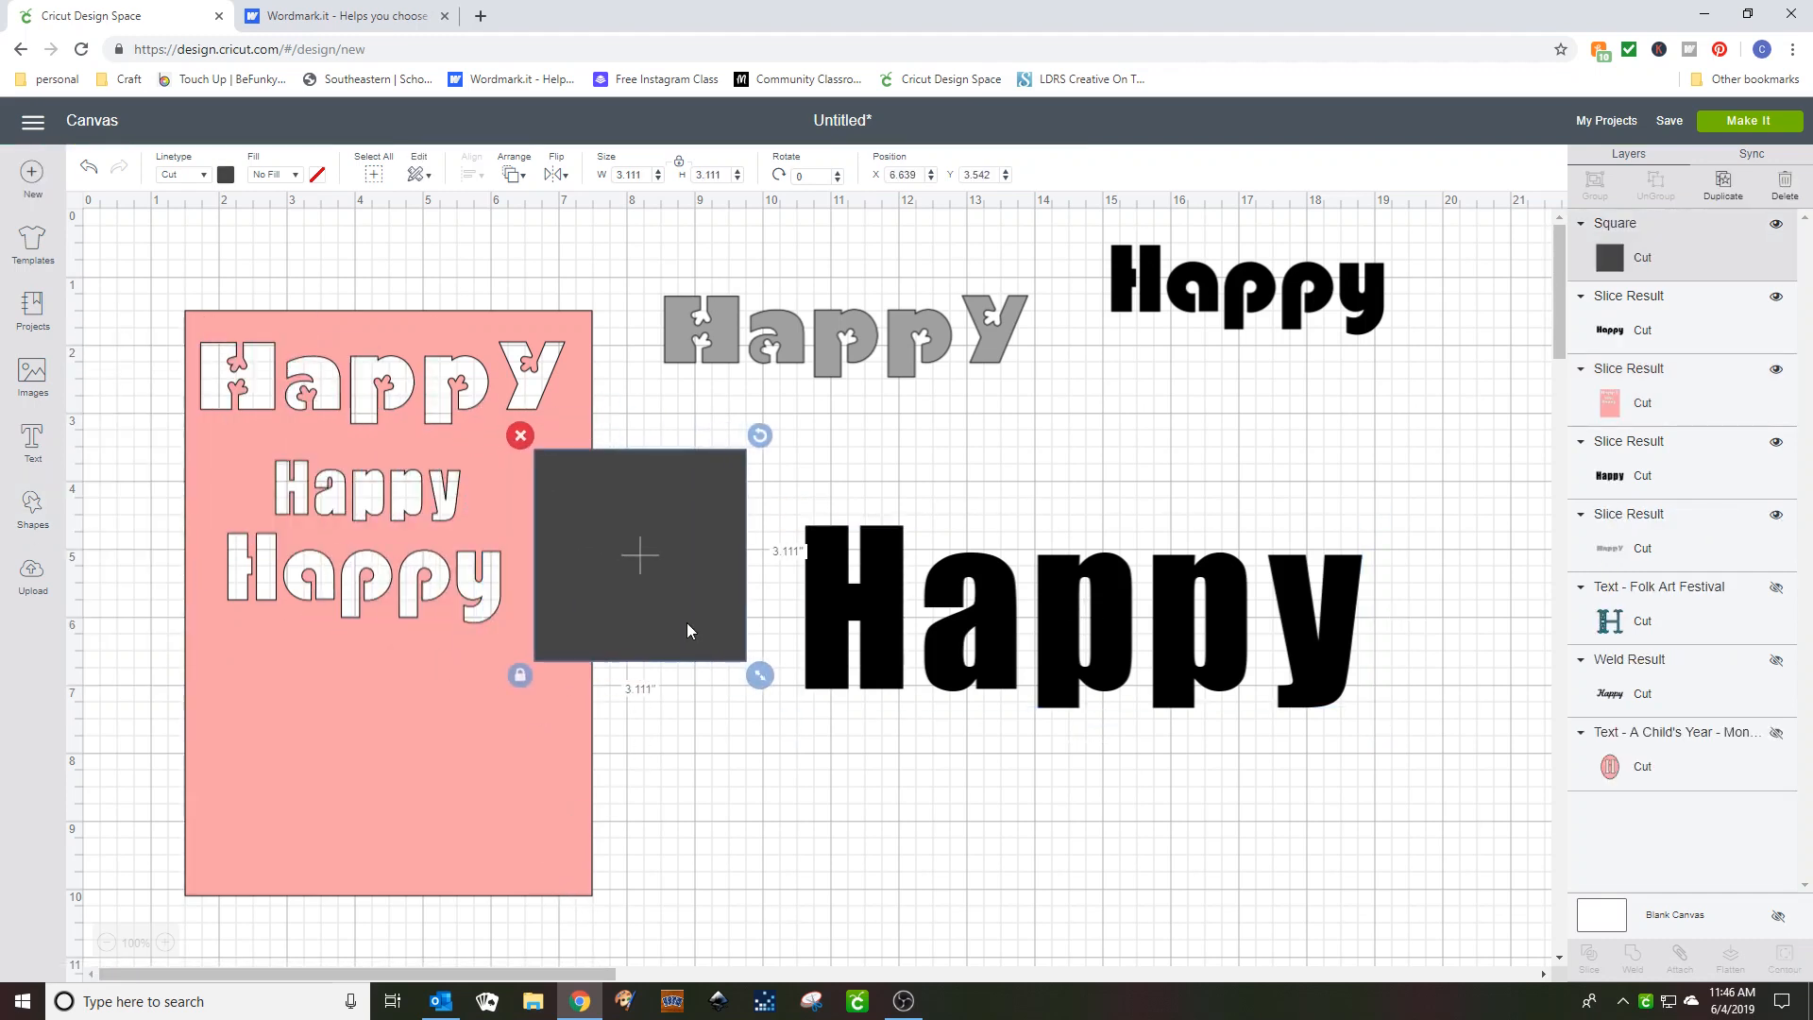
pyautogui.click(520, 675)
pyautogui.moveTo(761, 676); pyautogui.dragTo(563, 665)
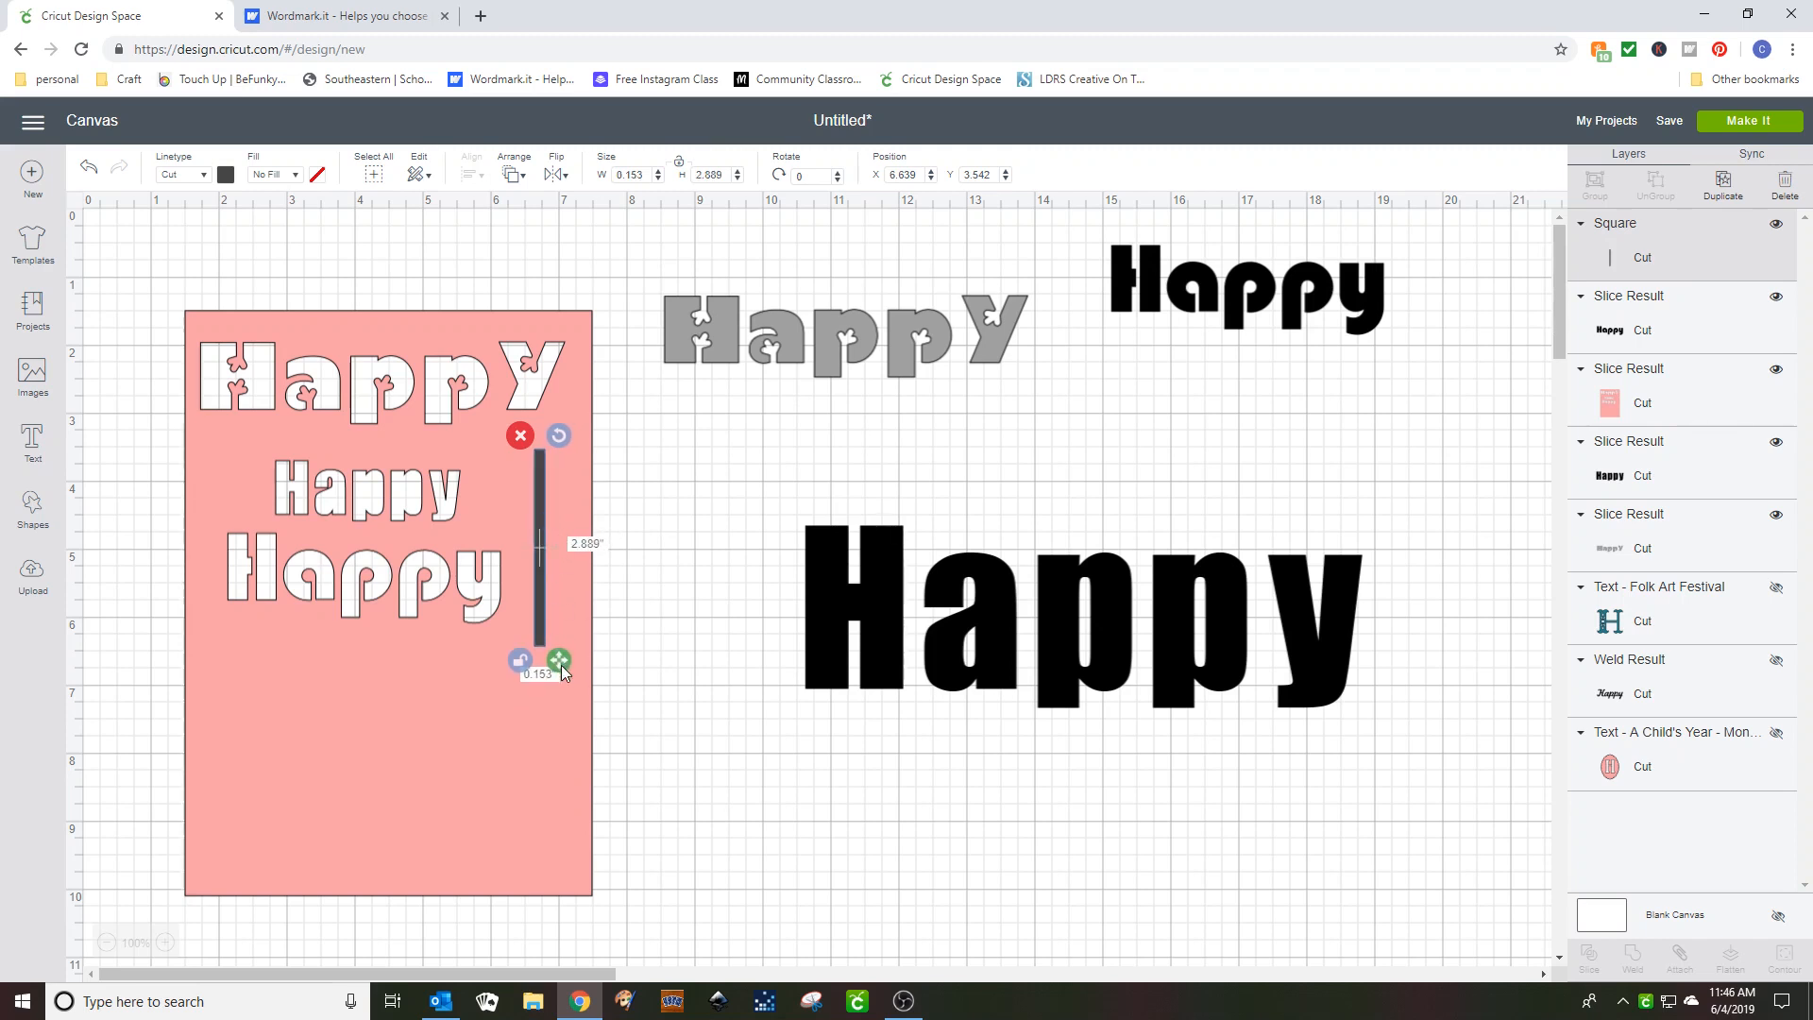
pyautogui.moveTo(561, 665); pyautogui.dragTo(555, 664)
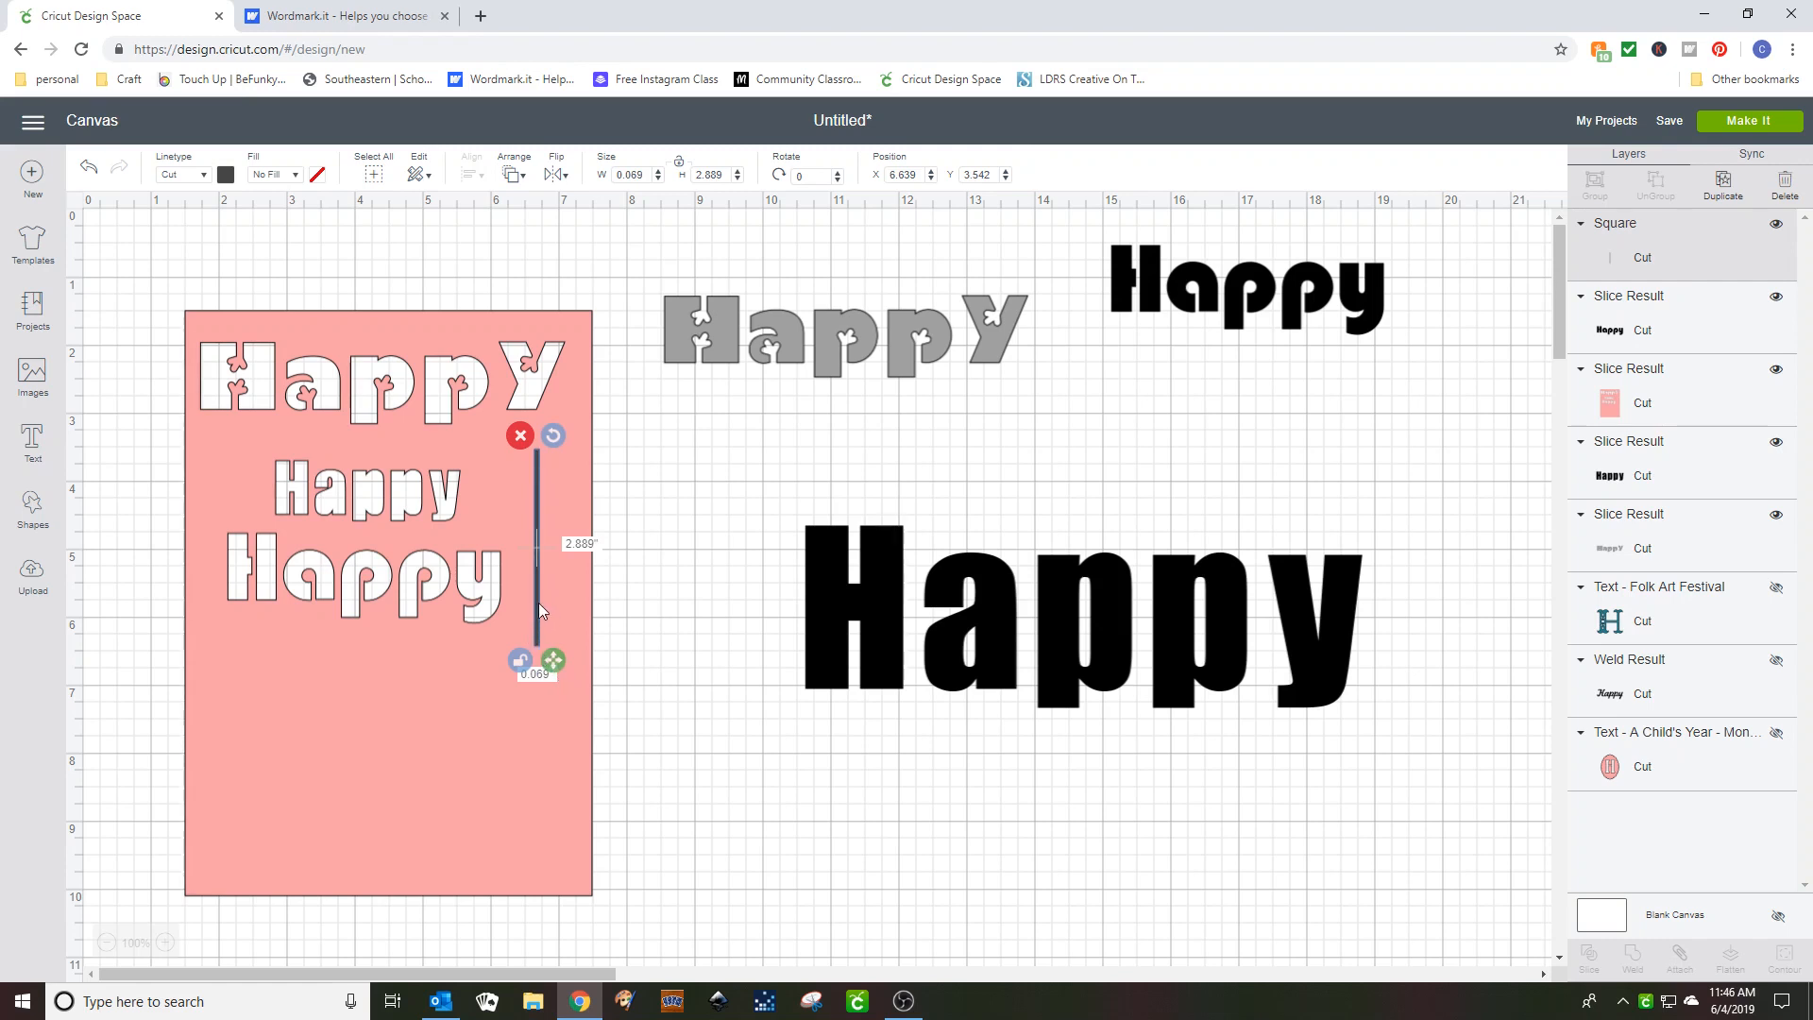
# - Place the thin bar vertically through the "a" of the enlarged Impact word and slice the two
pyautogui.moveTo(539, 604); pyautogui.dragTo(975, 750)
pyautogui.moveTo(749, 481); pyautogui.dragTo(1426, 777)
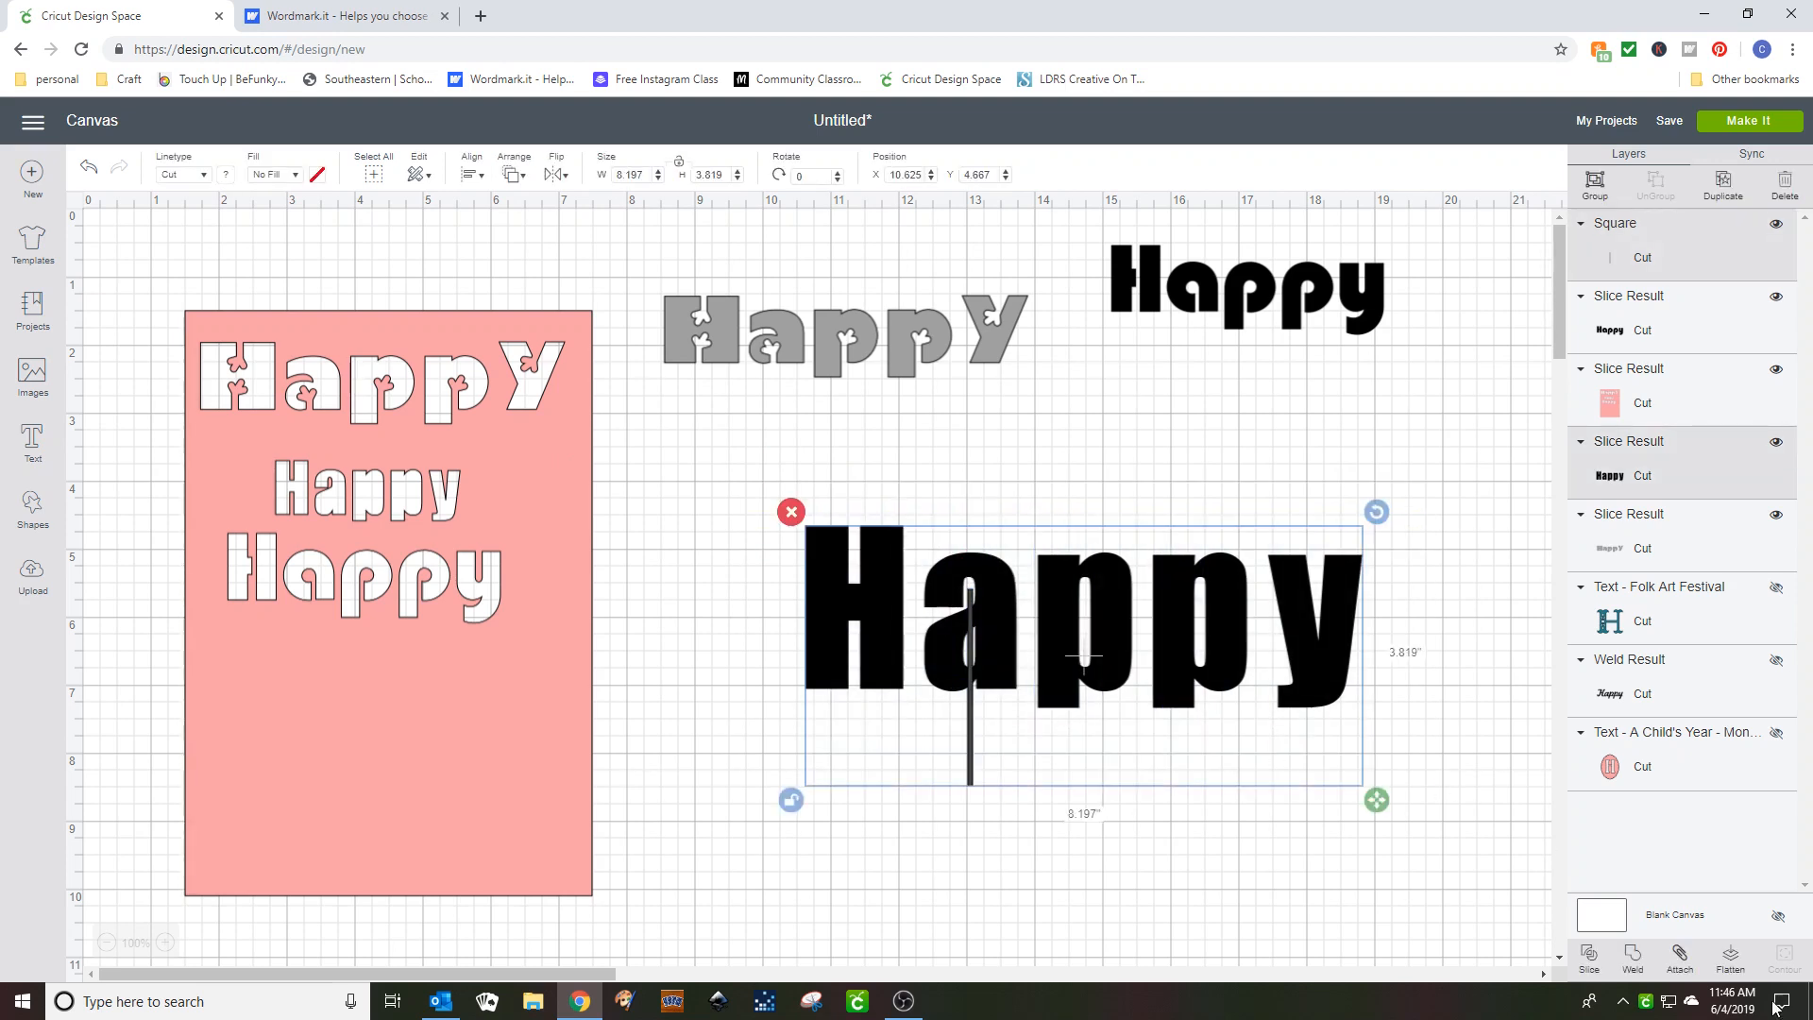
pyautogui.click(1589, 956)
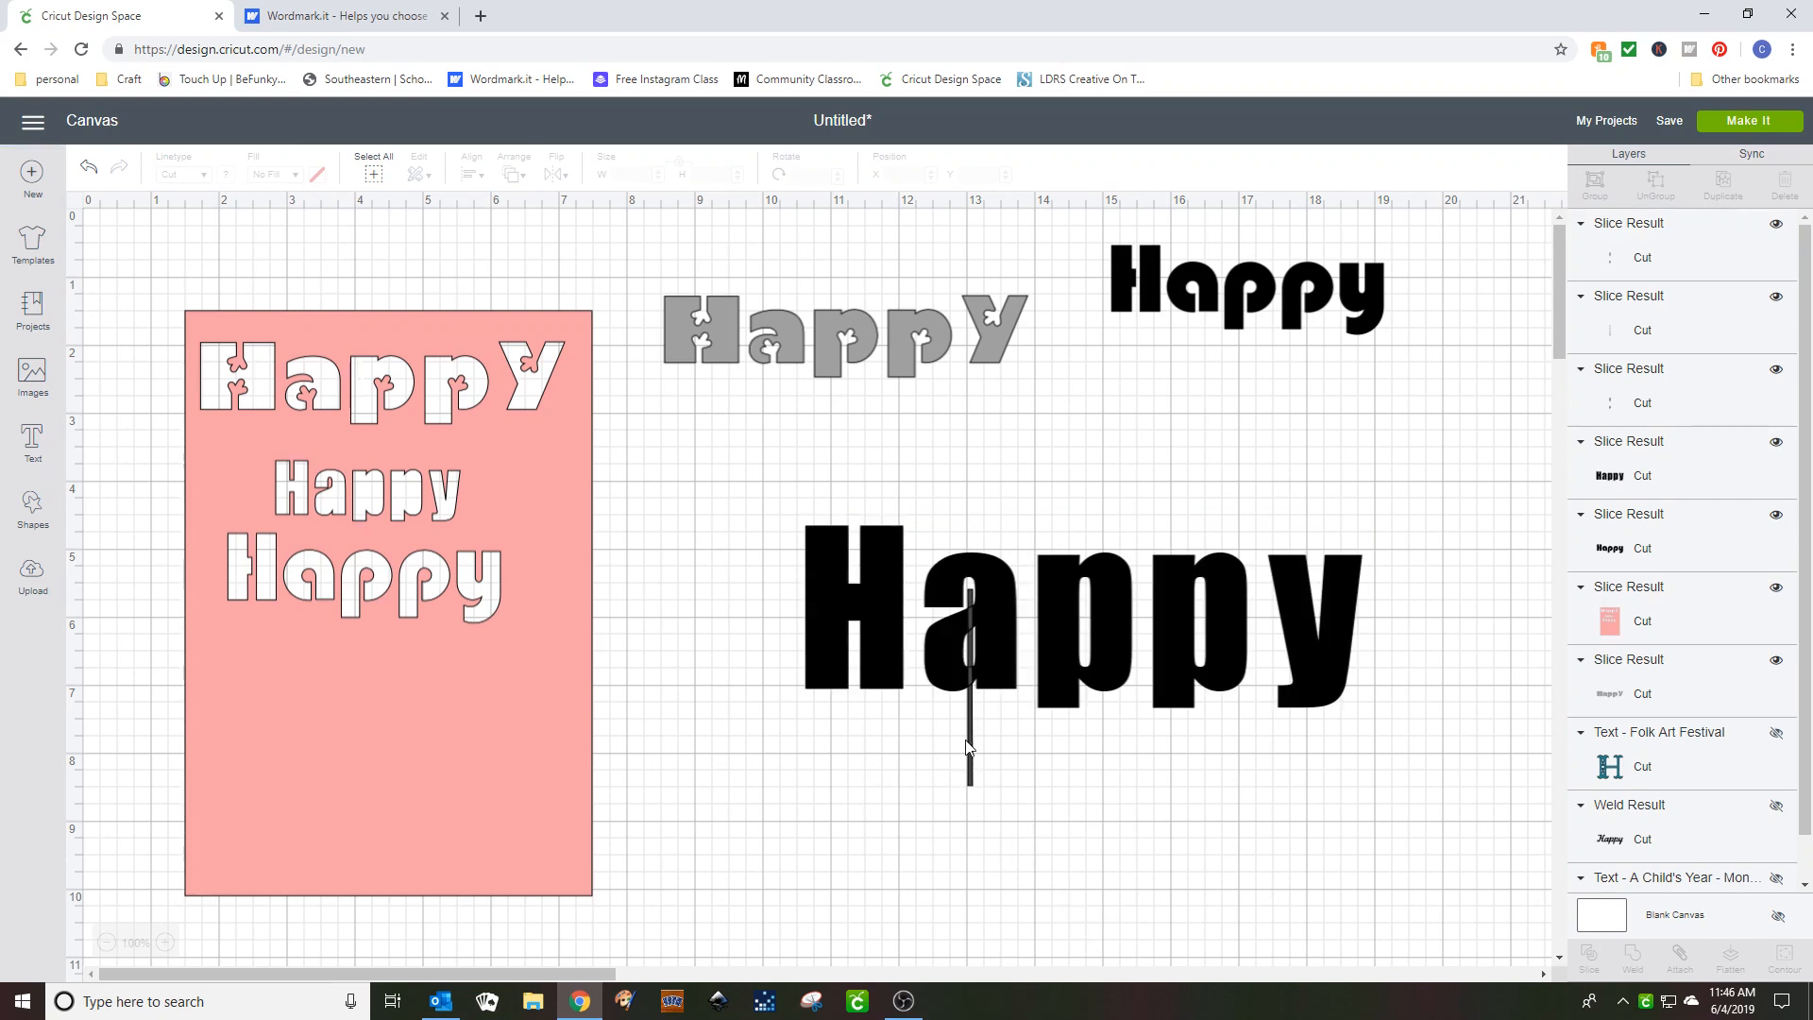
# - Separate the bar and the Impact word, delete all leftover bar pieces and reposition the word in the free canvas area
pyautogui.moveTo(971, 749); pyautogui.dragTo(1064, 456)
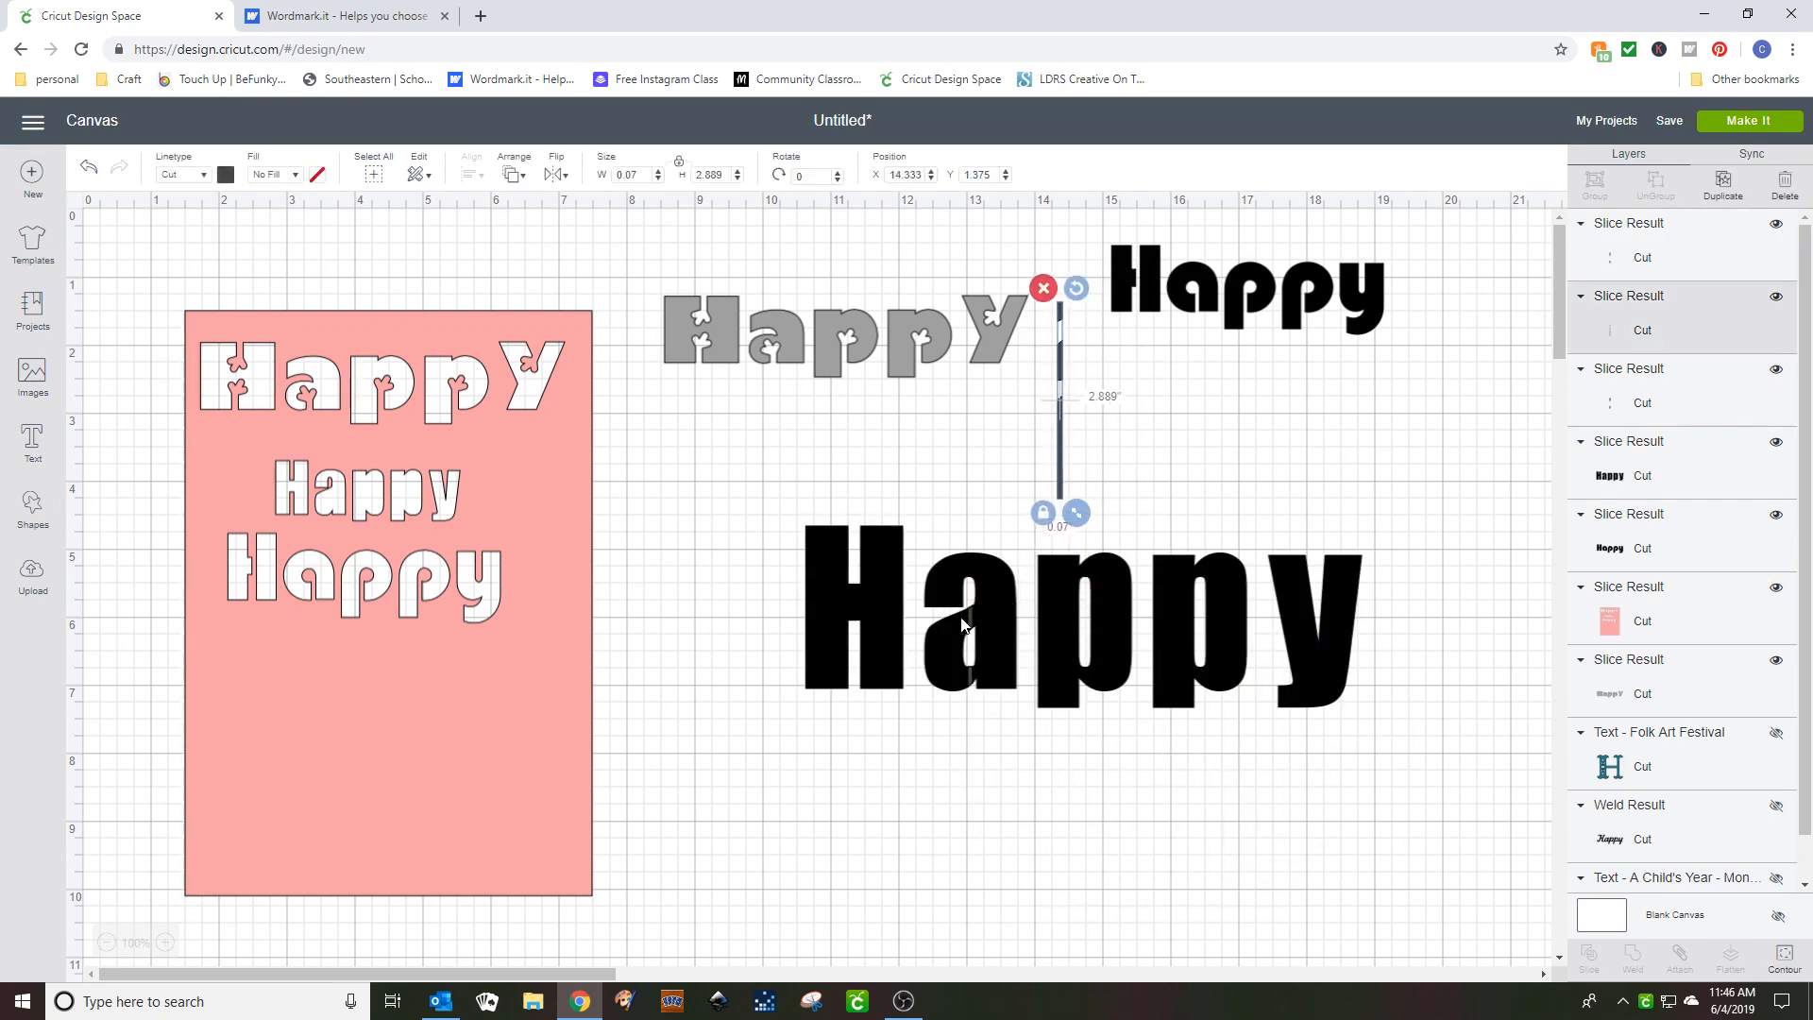
pyautogui.moveTo(963, 624); pyautogui.dragTo(909, 817)
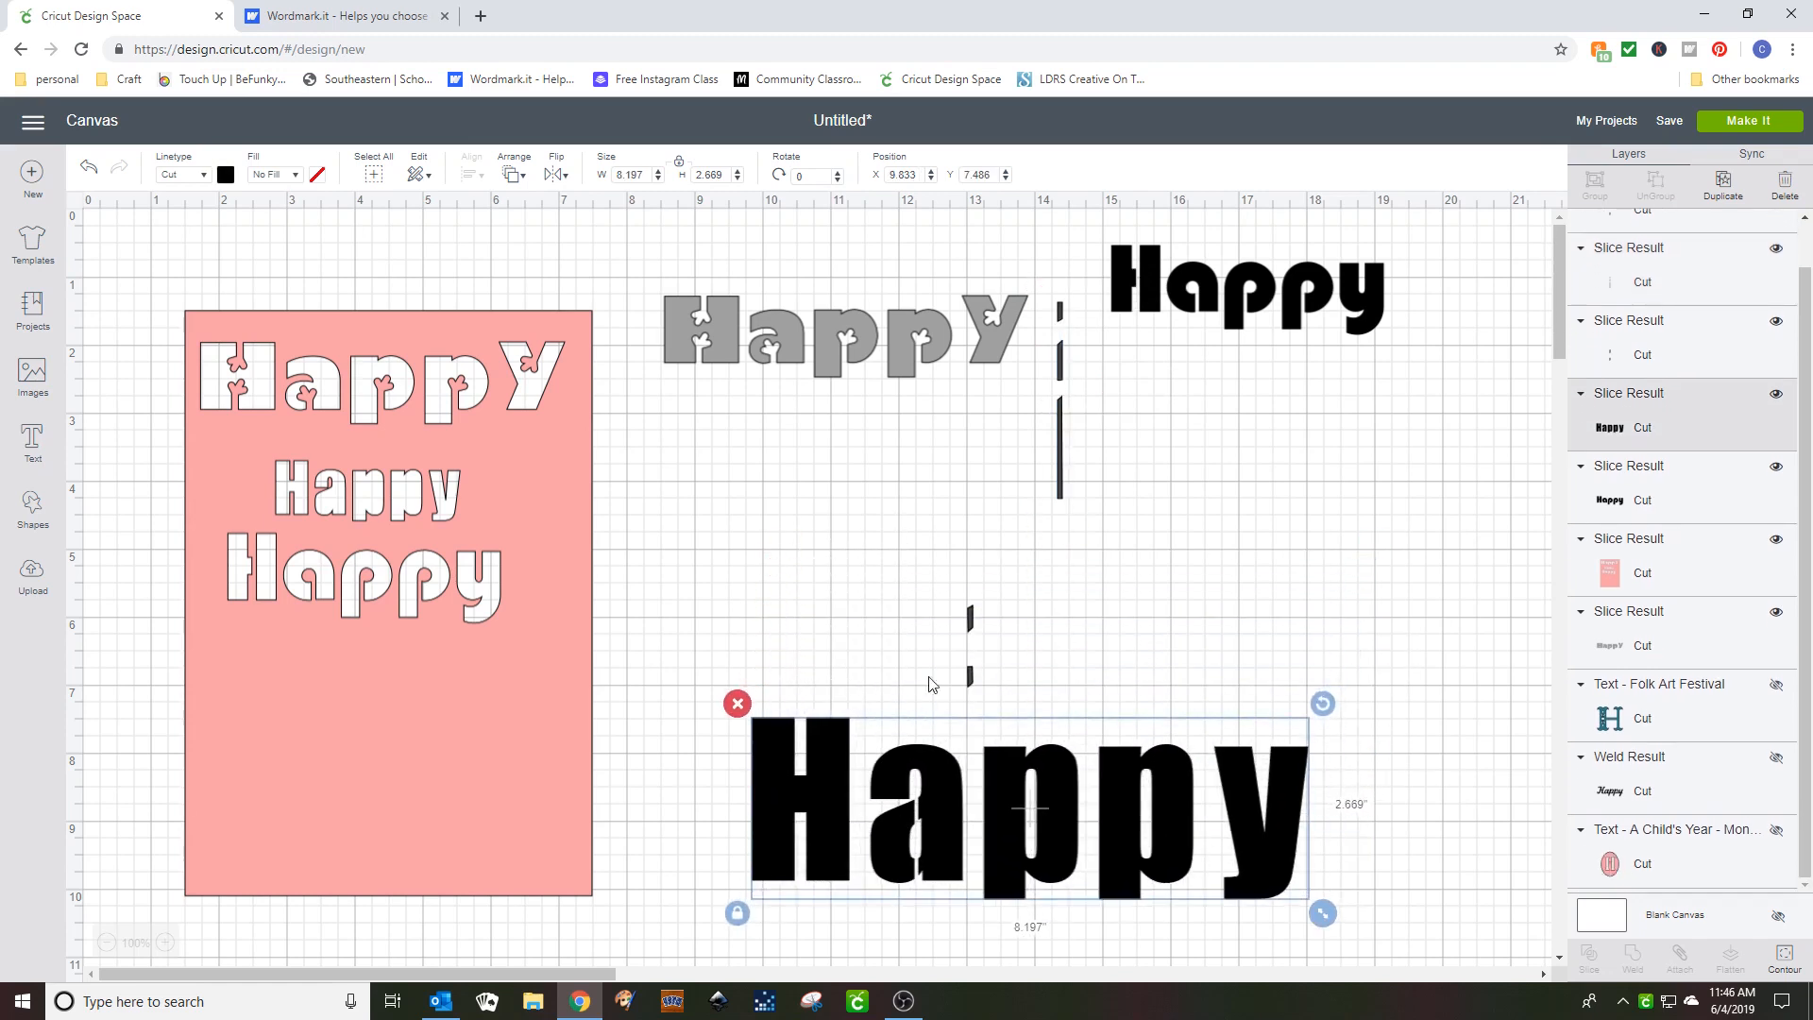
pyautogui.click(975, 658)
pyautogui.moveTo(940, 586); pyautogui.dragTo(1024, 706)
pyautogui.press('Delete')
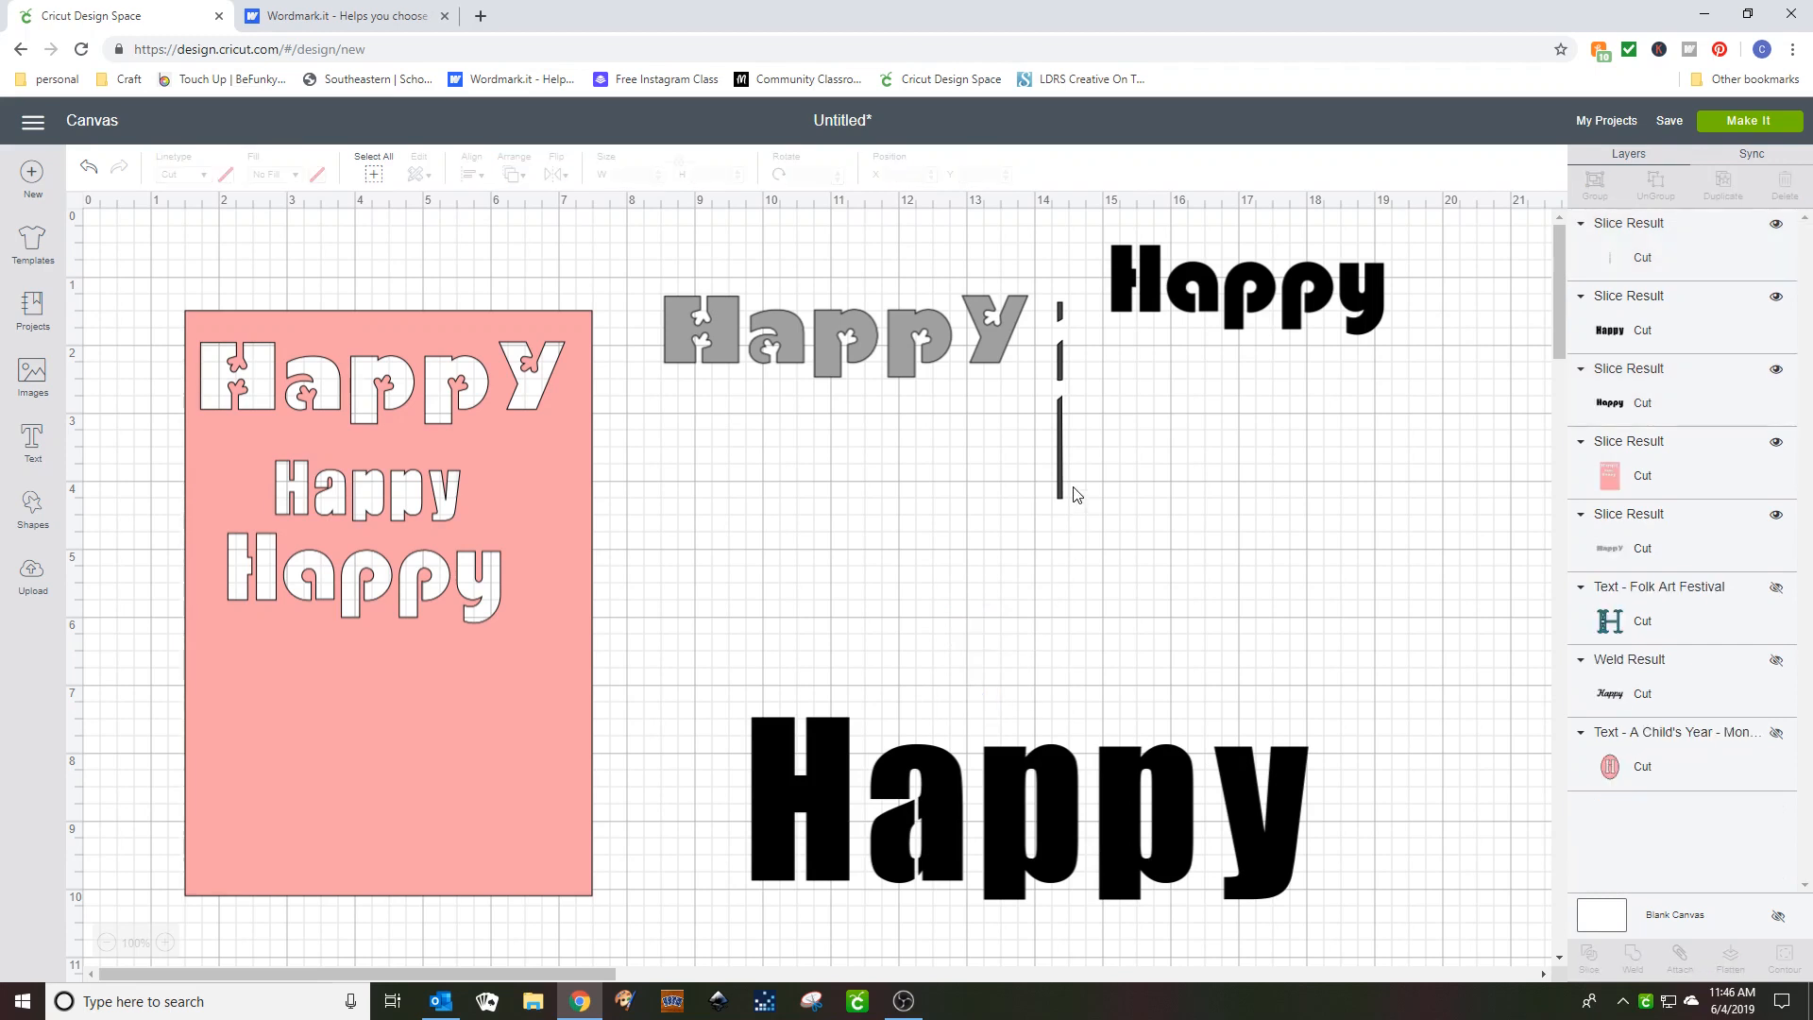
pyautogui.click(1060, 444)
pyautogui.press('Delete')
pyautogui.moveTo(814, 825); pyautogui.dragTo(750, 649)
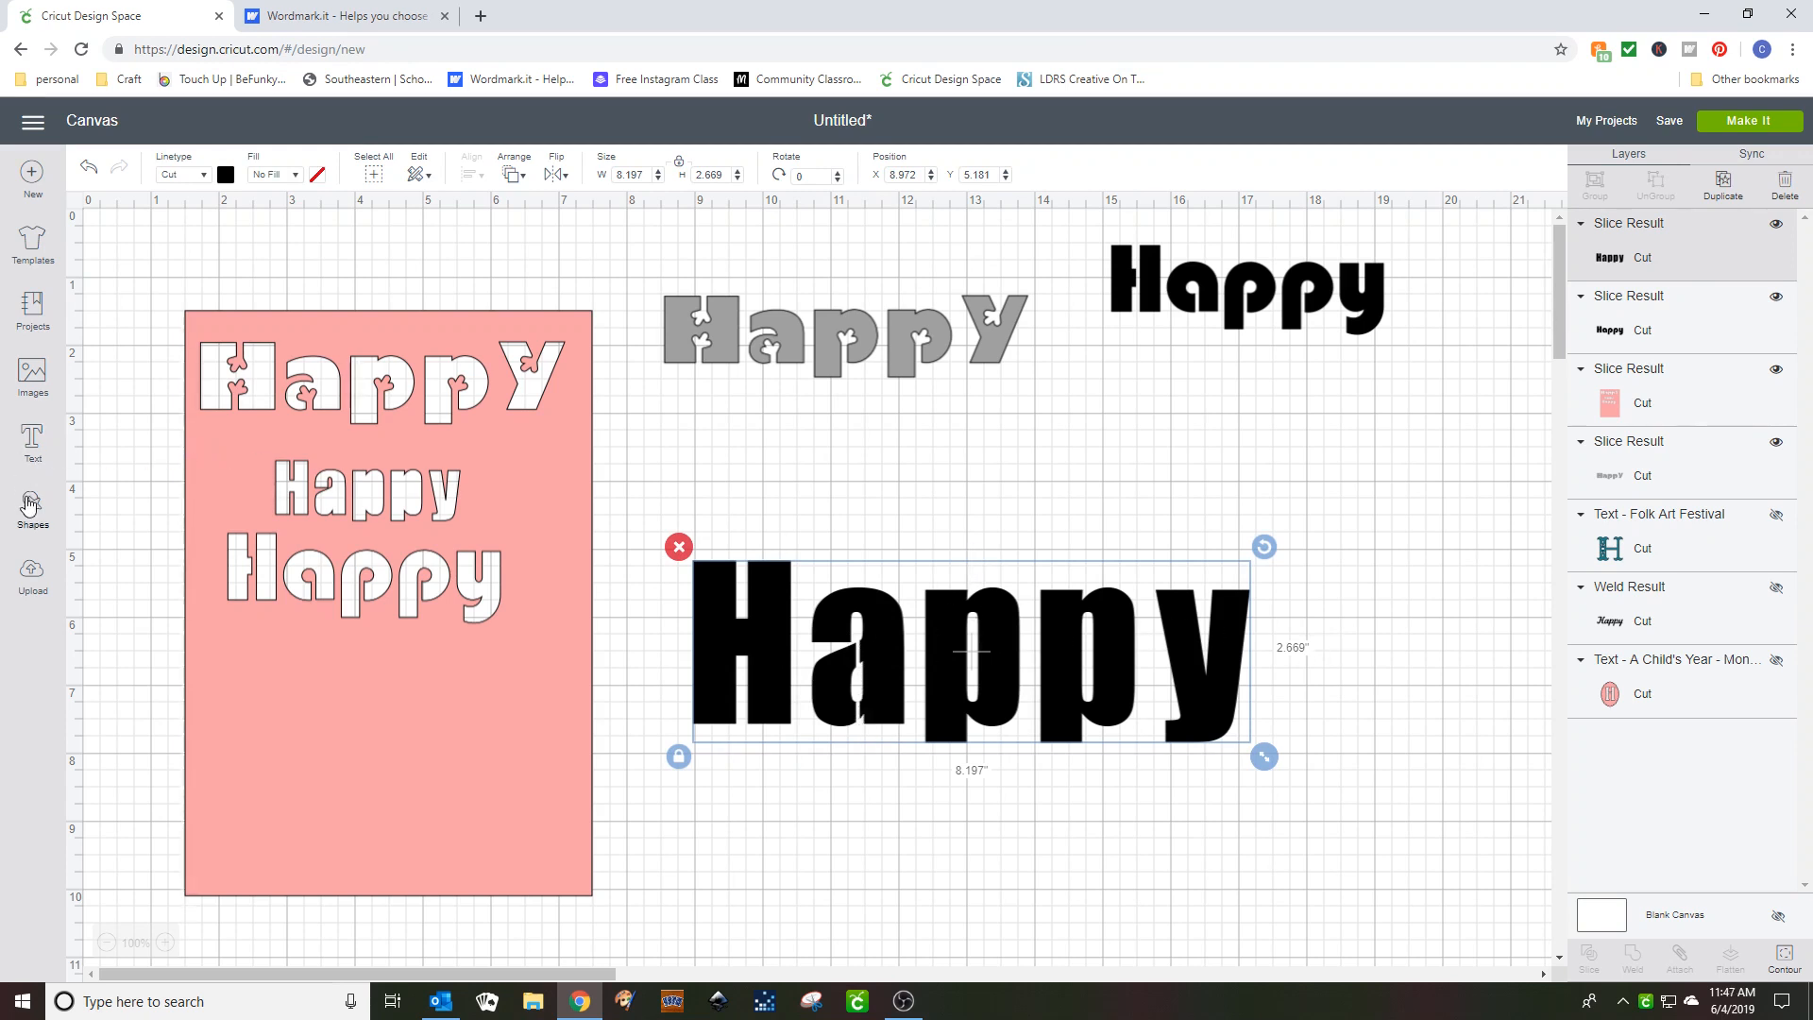
# - Add a square, unlock its proportions and reshape it into a thin vertical bar about 0.1 by 4.76 in
pyautogui.click(30, 503)
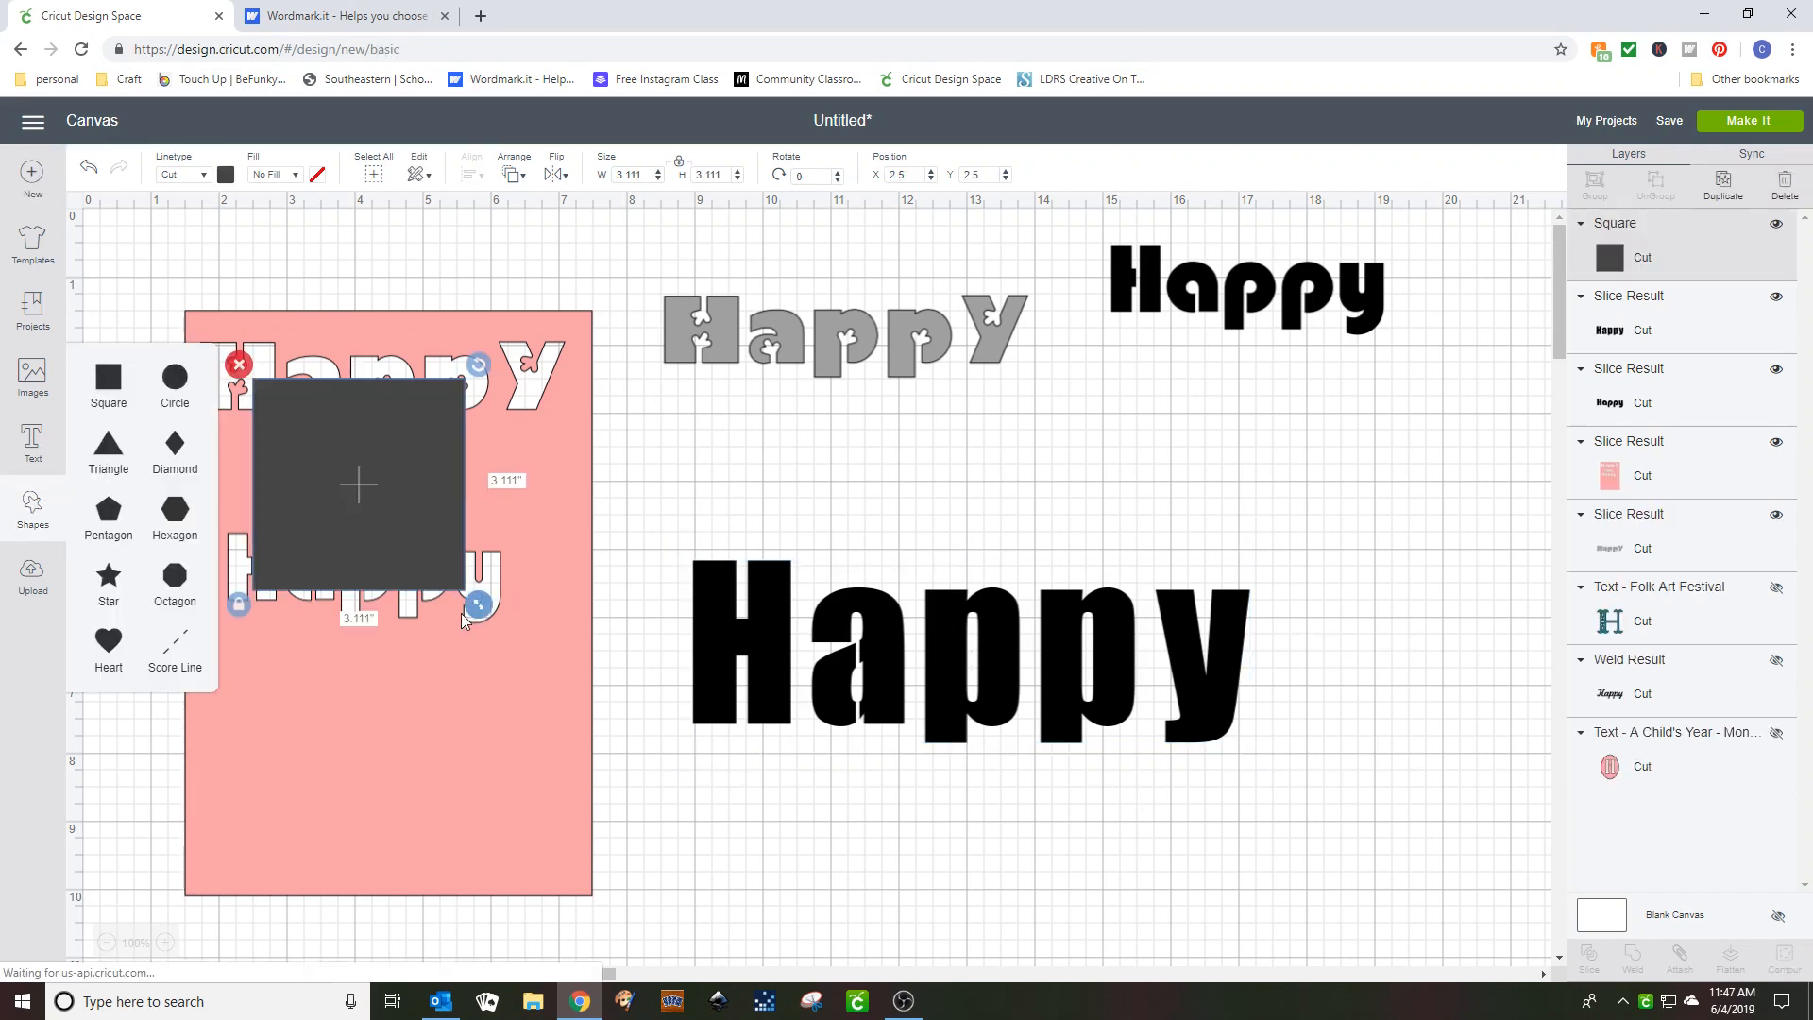
pyautogui.moveTo(463, 595); pyautogui.dragTo(354, 715)
pyautogui.click(236, 486)
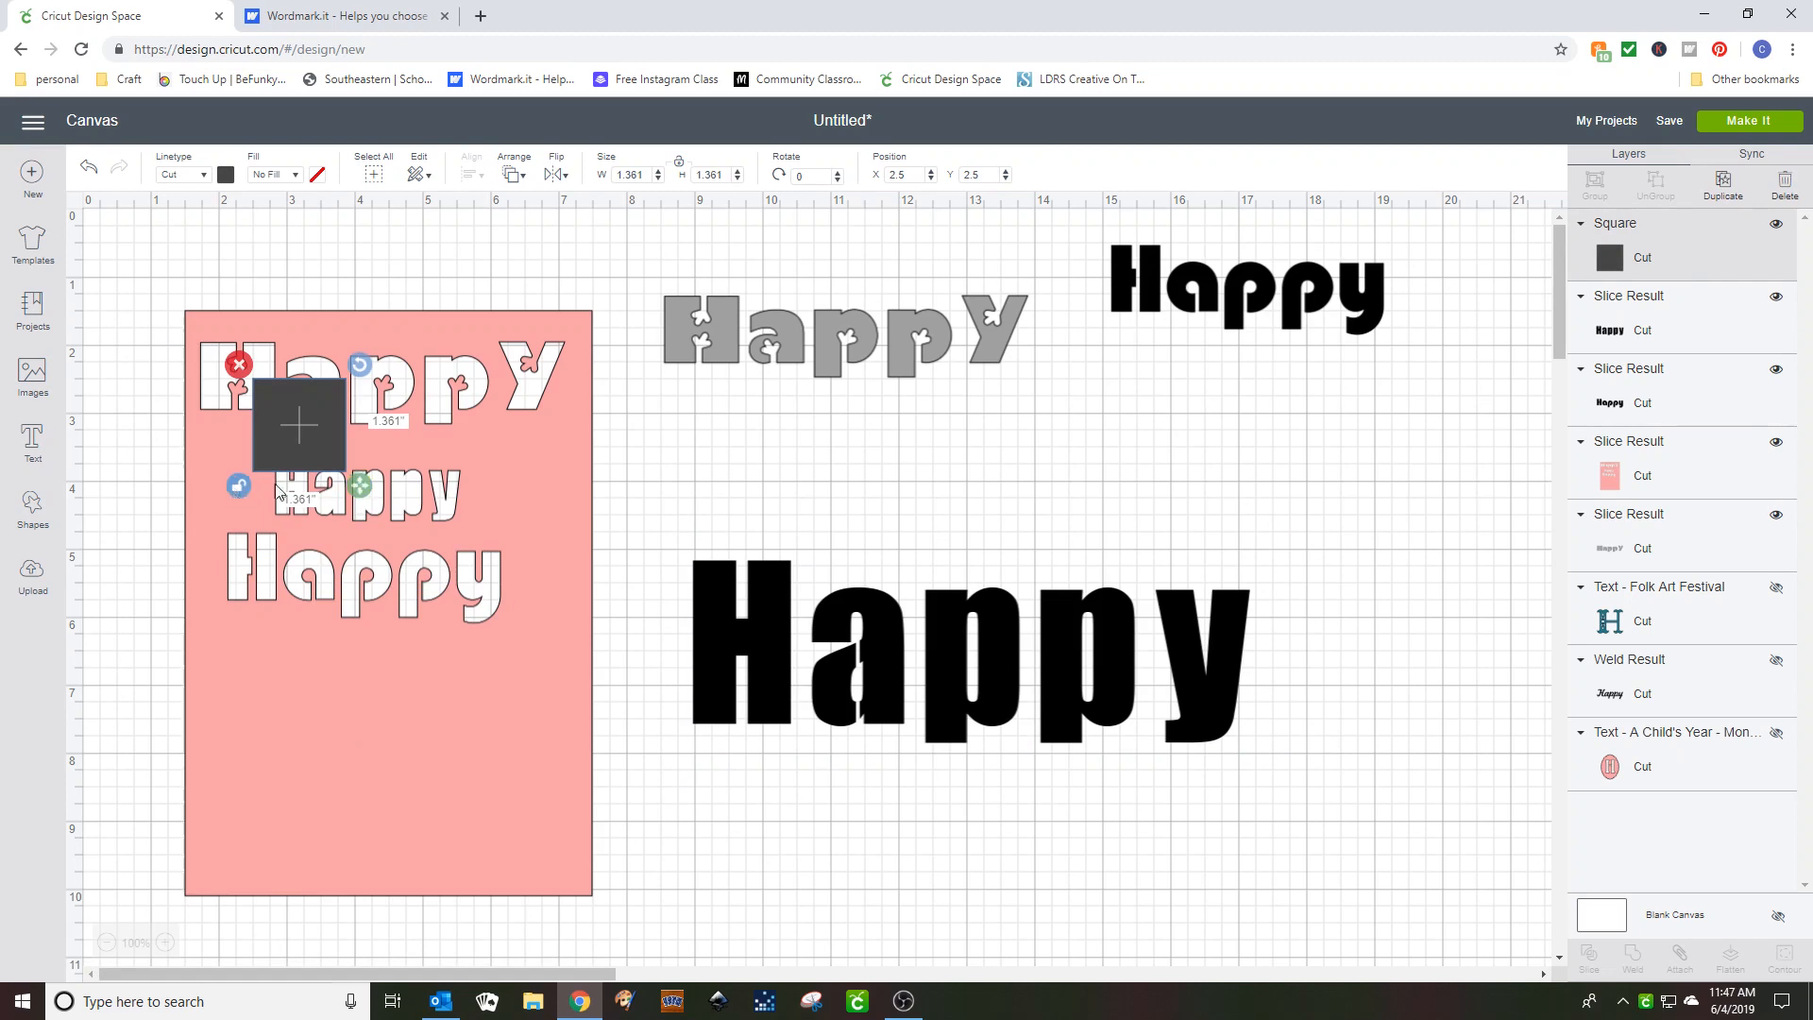
pyautogui.moveTo(360, 485); pyautogui.dragTo(273, 720)
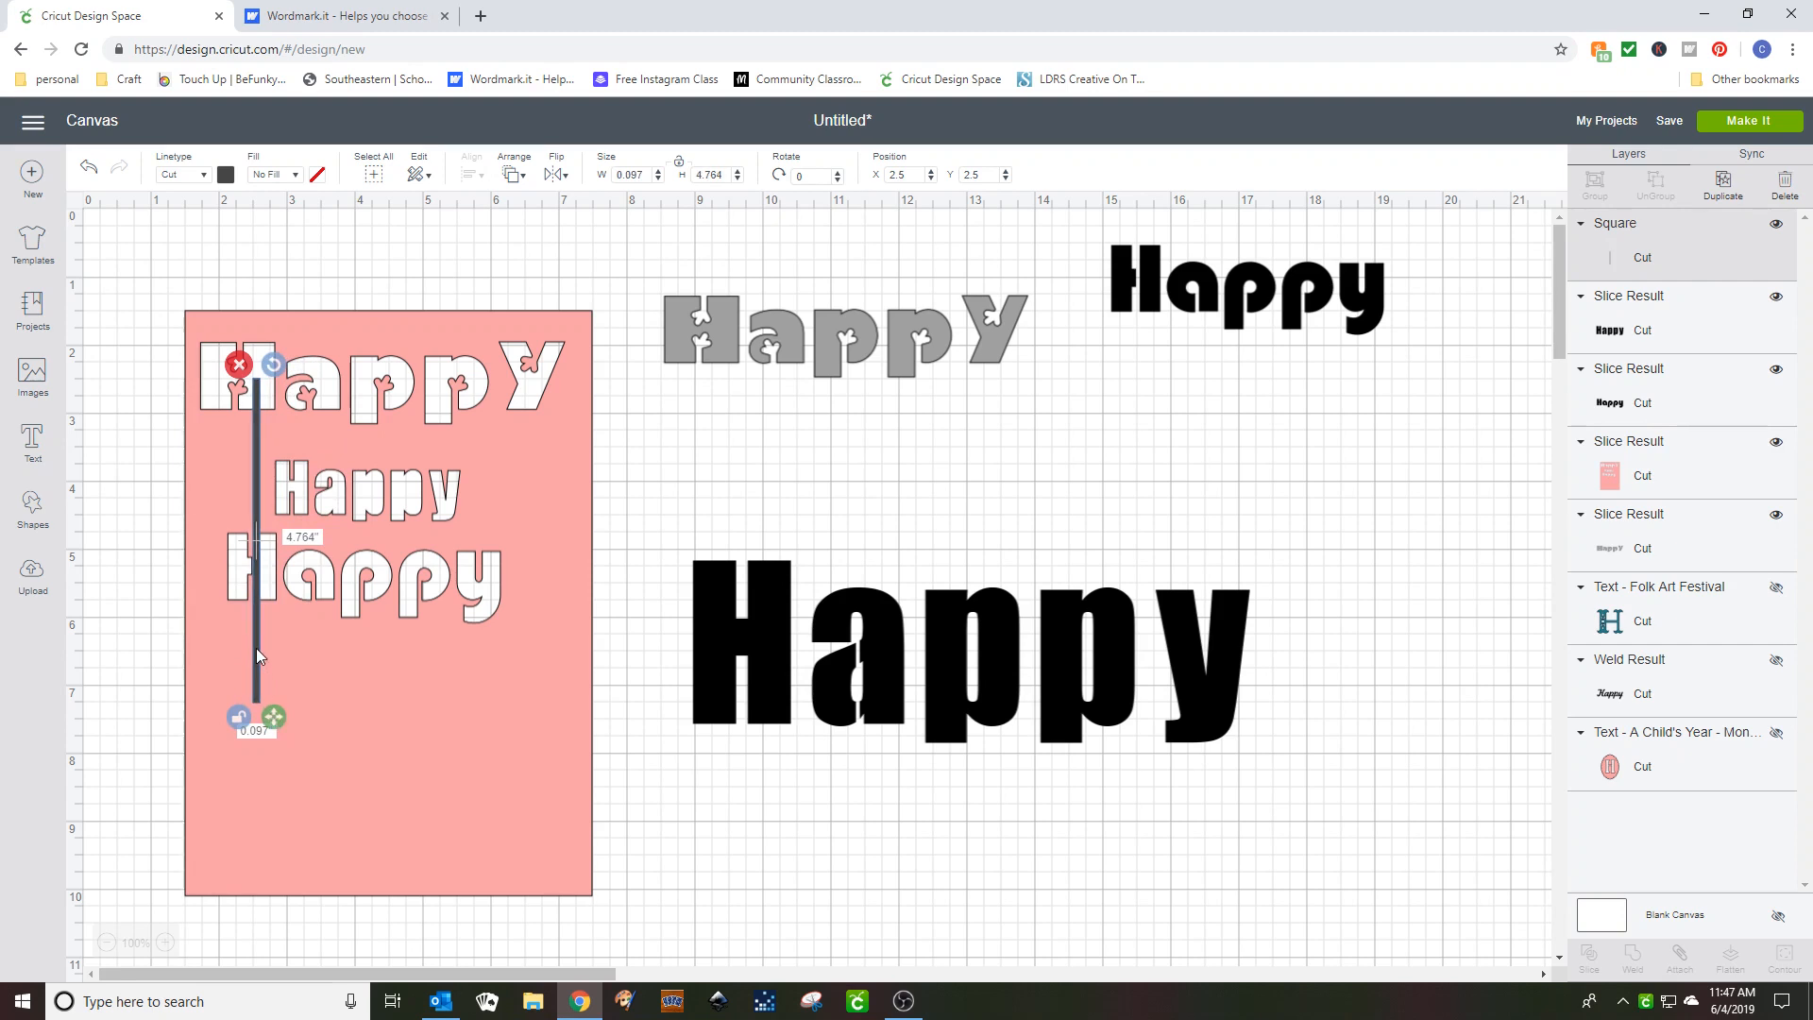
# - Duplicate the thin vertical bar three times
pyautogui.click(1723, 182)
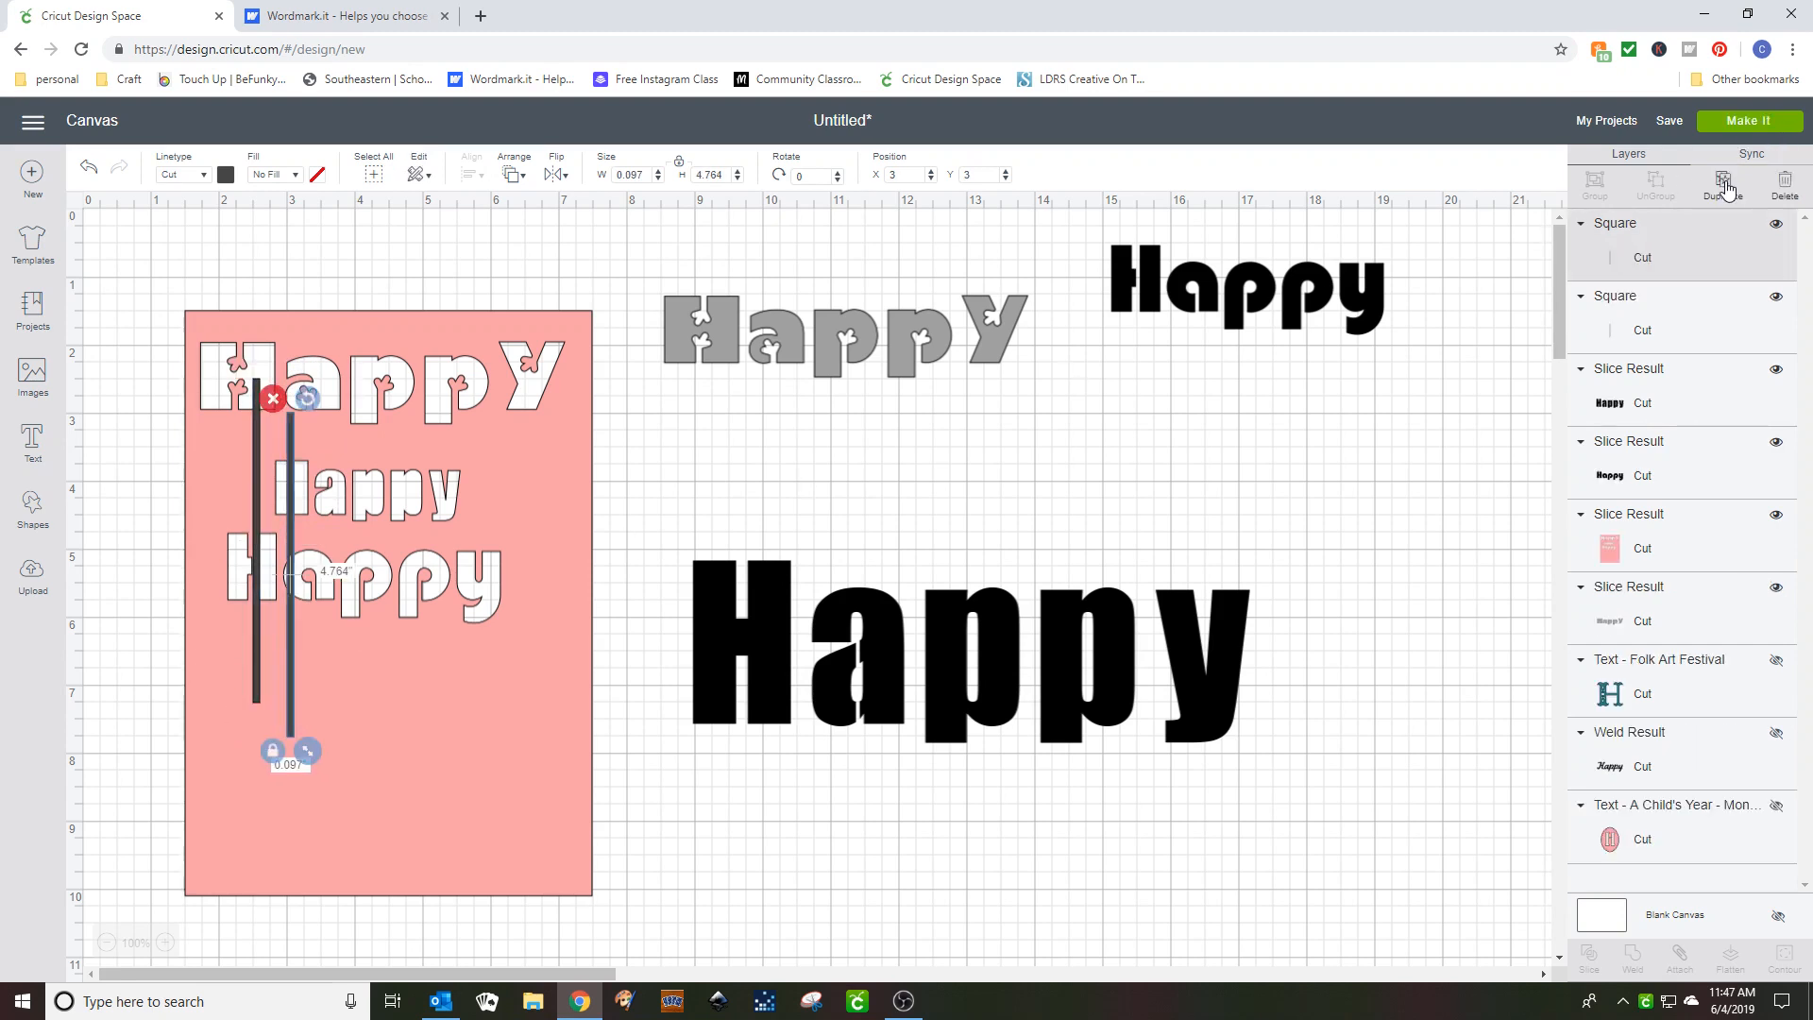
pyautogui.click(1723, 184)
pyautogui.click(1724, 186)
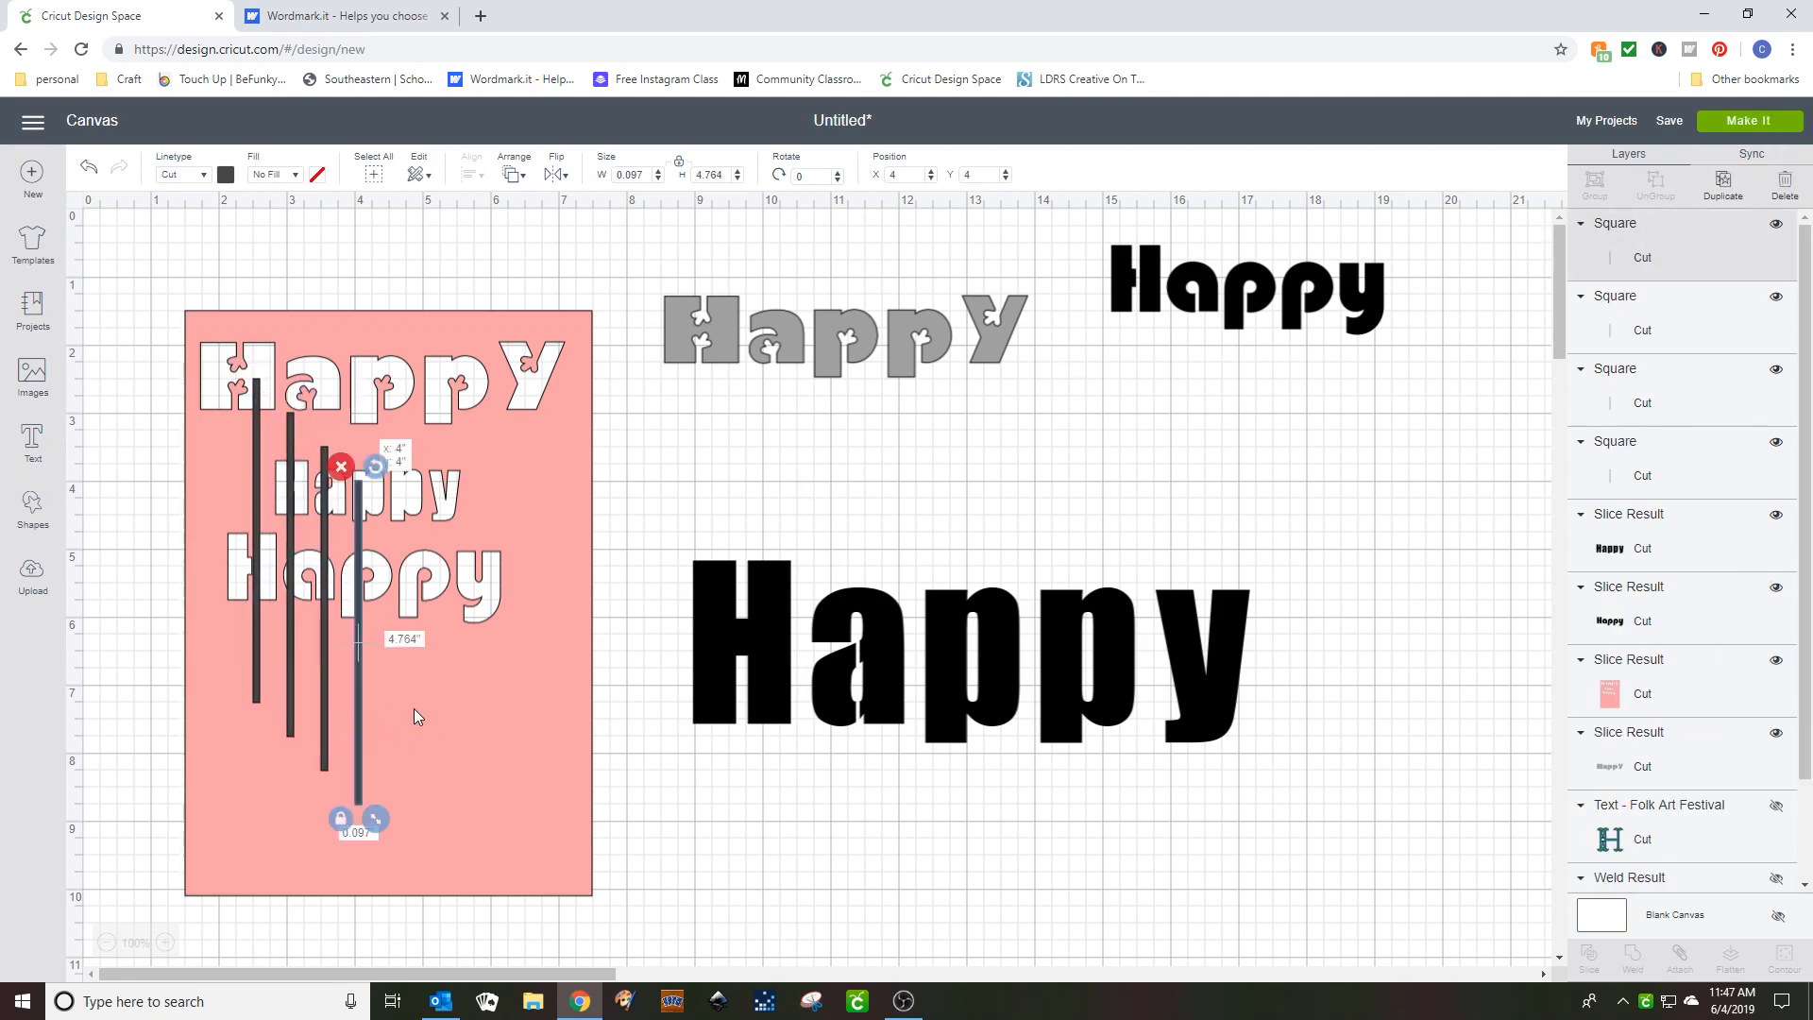
# - Slice a bar vertically through the first "p" of the enlarged Impact word and delete all leftover bar pieces
pyautogui.moveTo(362, 723); pyautogui.dragTo(975, 719)
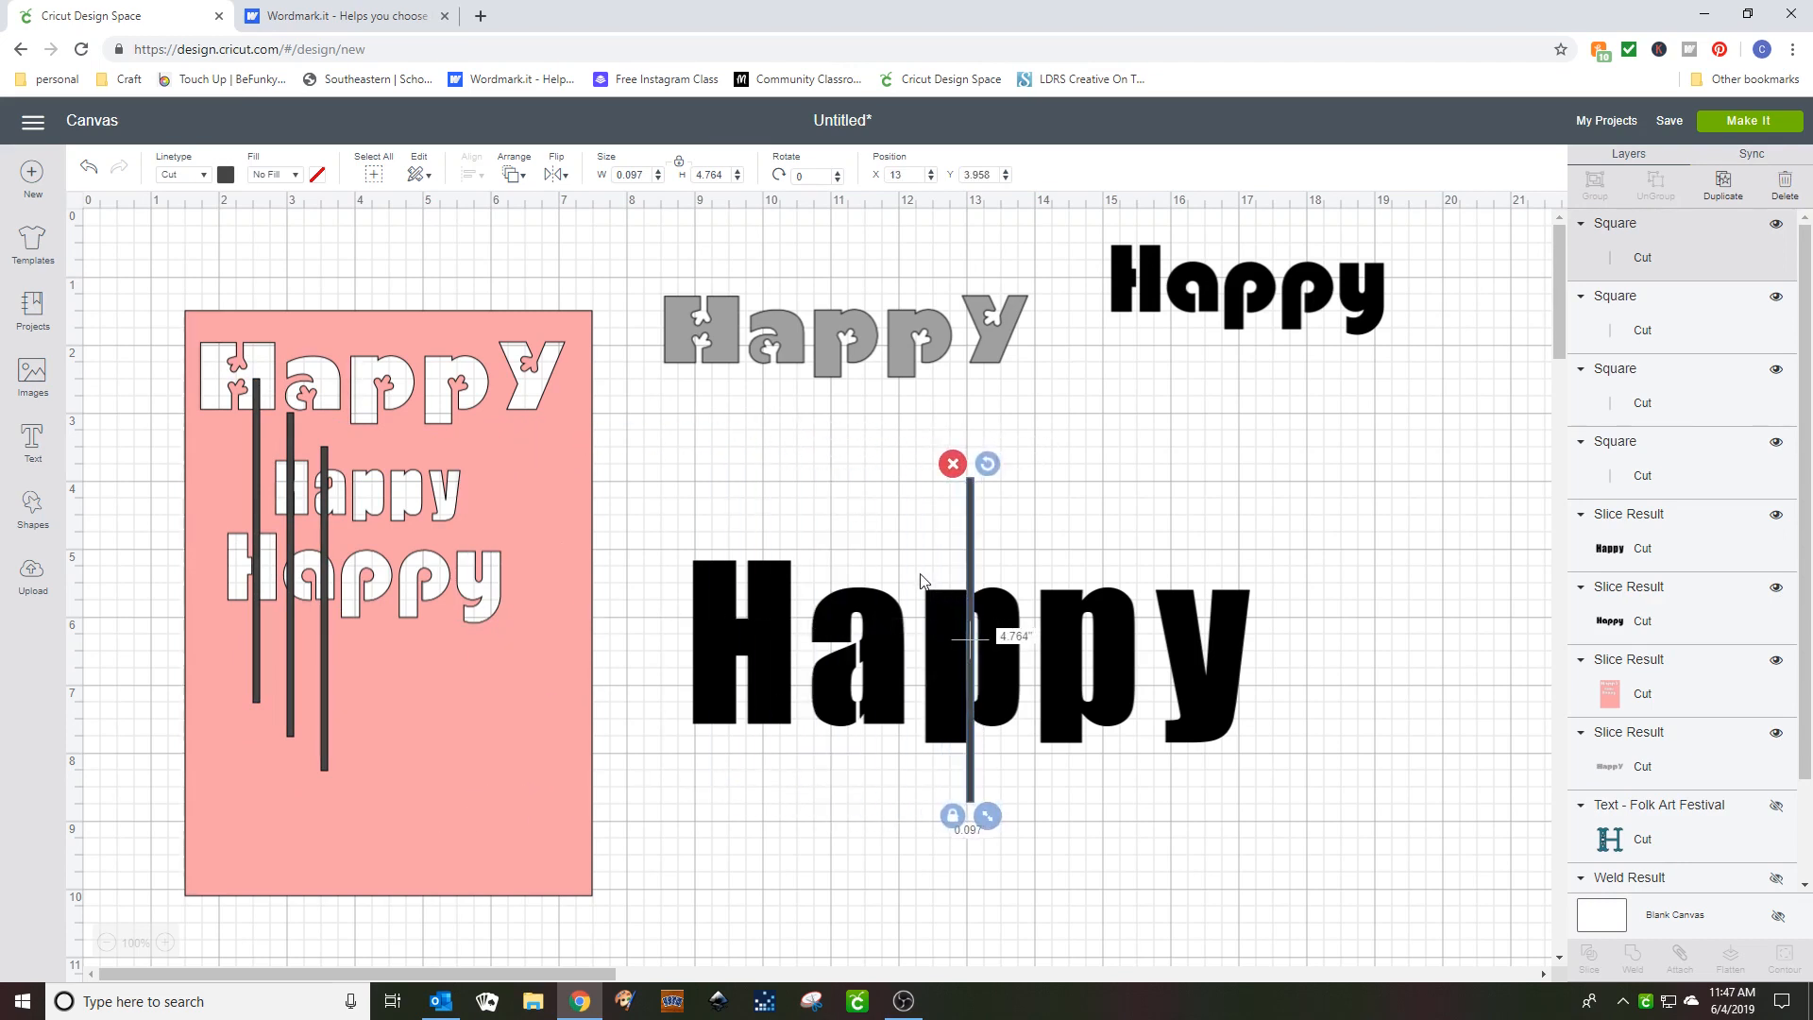
pyautogui.moveTo(773, 515); pyautogui.dragTo(1232, 785)
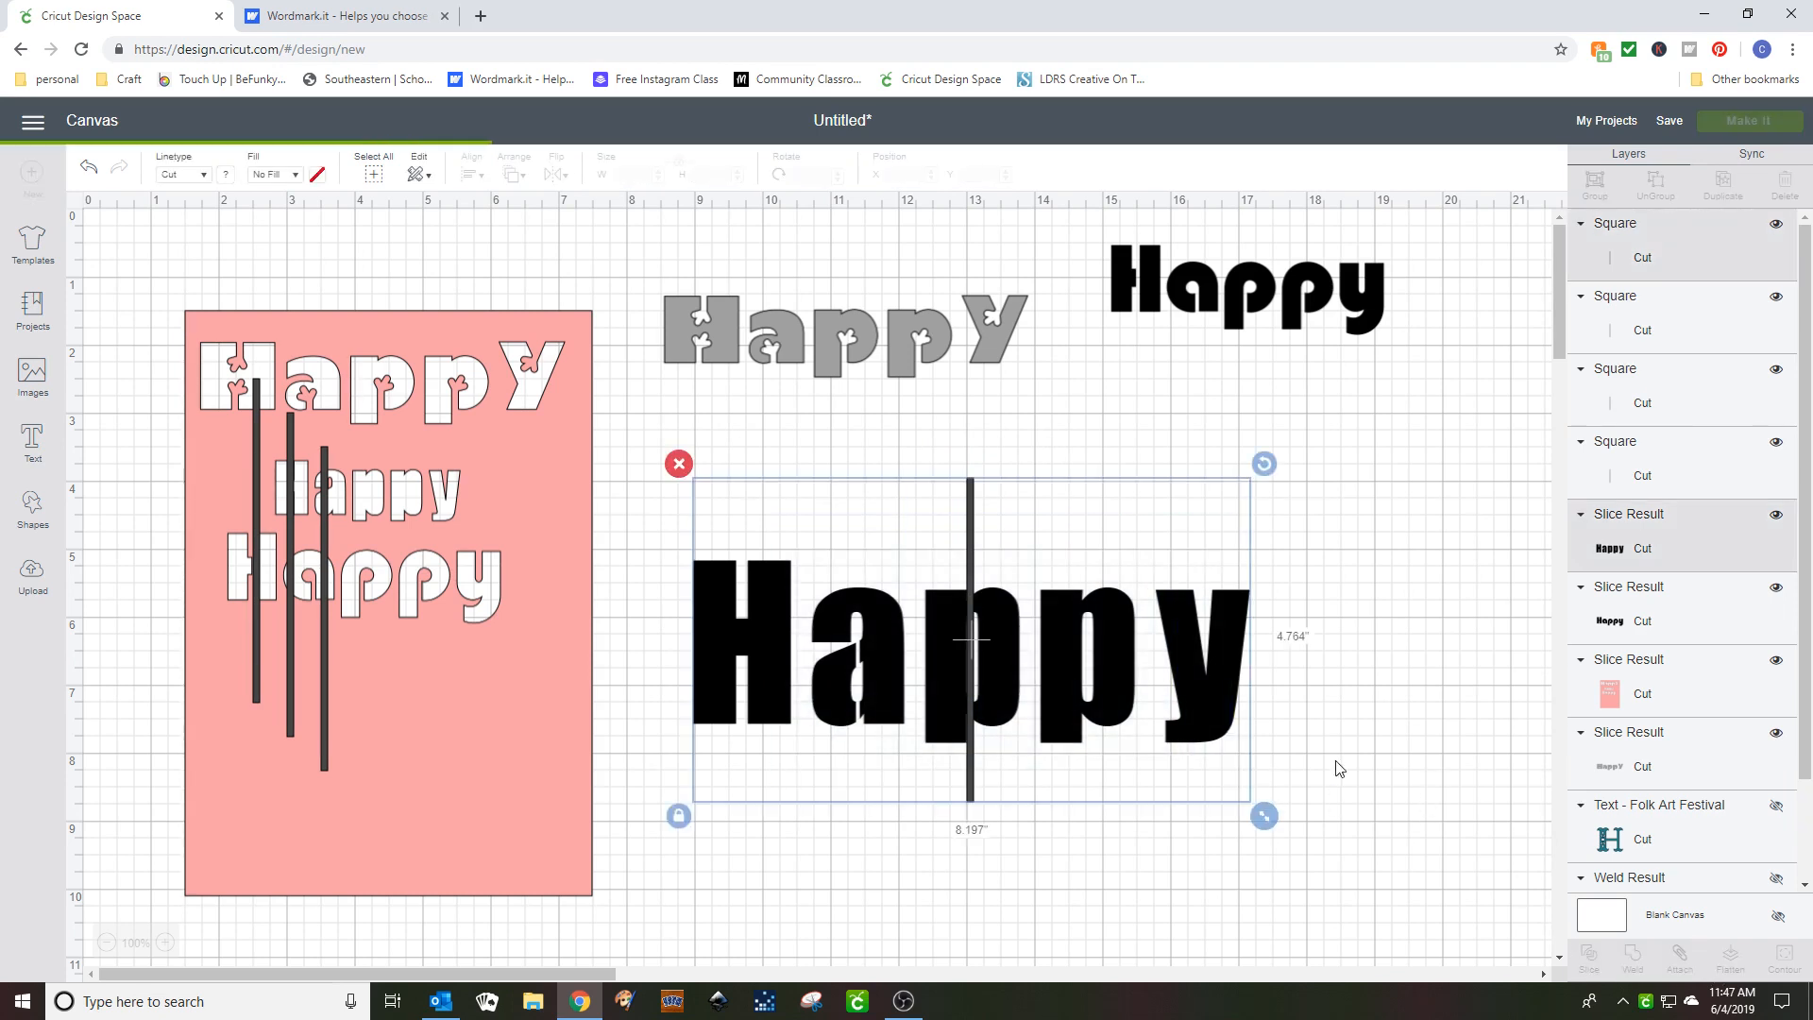
pyautogui.moveTo(972, 784); pyautogui.dragTo(1351, 774)
pyautogui.moveTo(972, 718); pyautogui.dragTo(1338, 719)
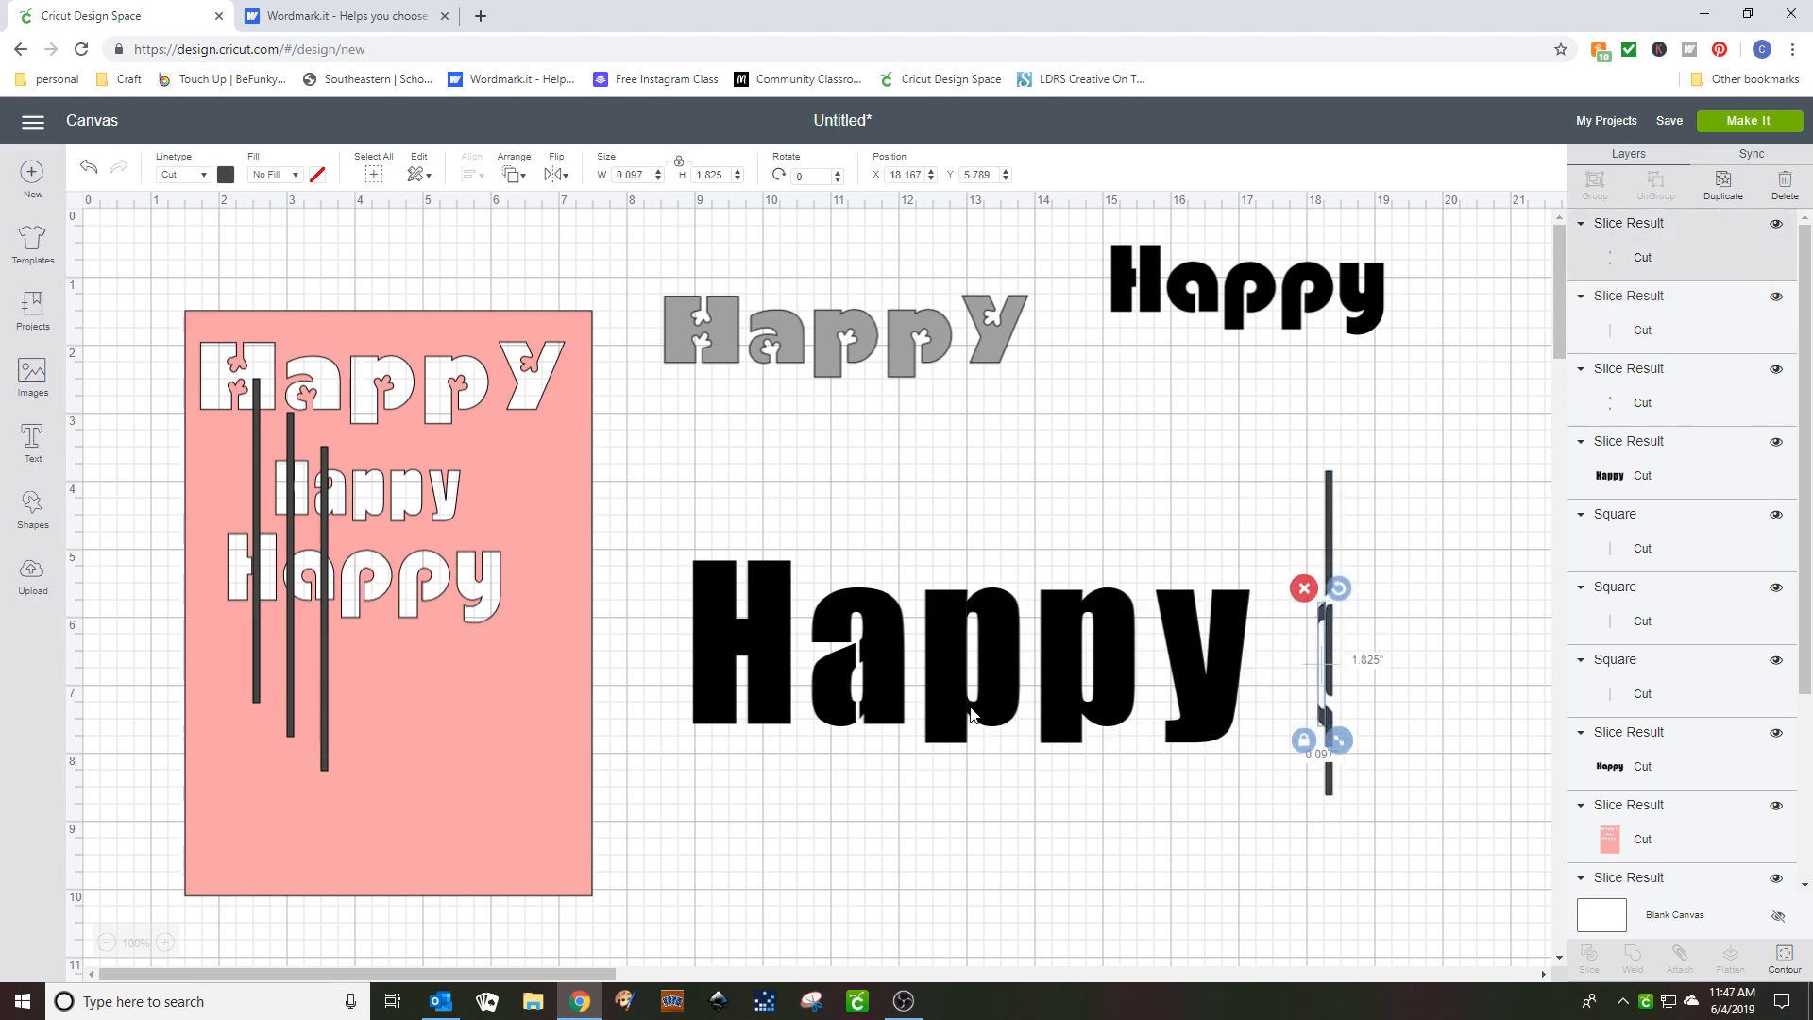
pyautogui.moveTo(972, 714); pyautogui.dragTo(1368, 702)
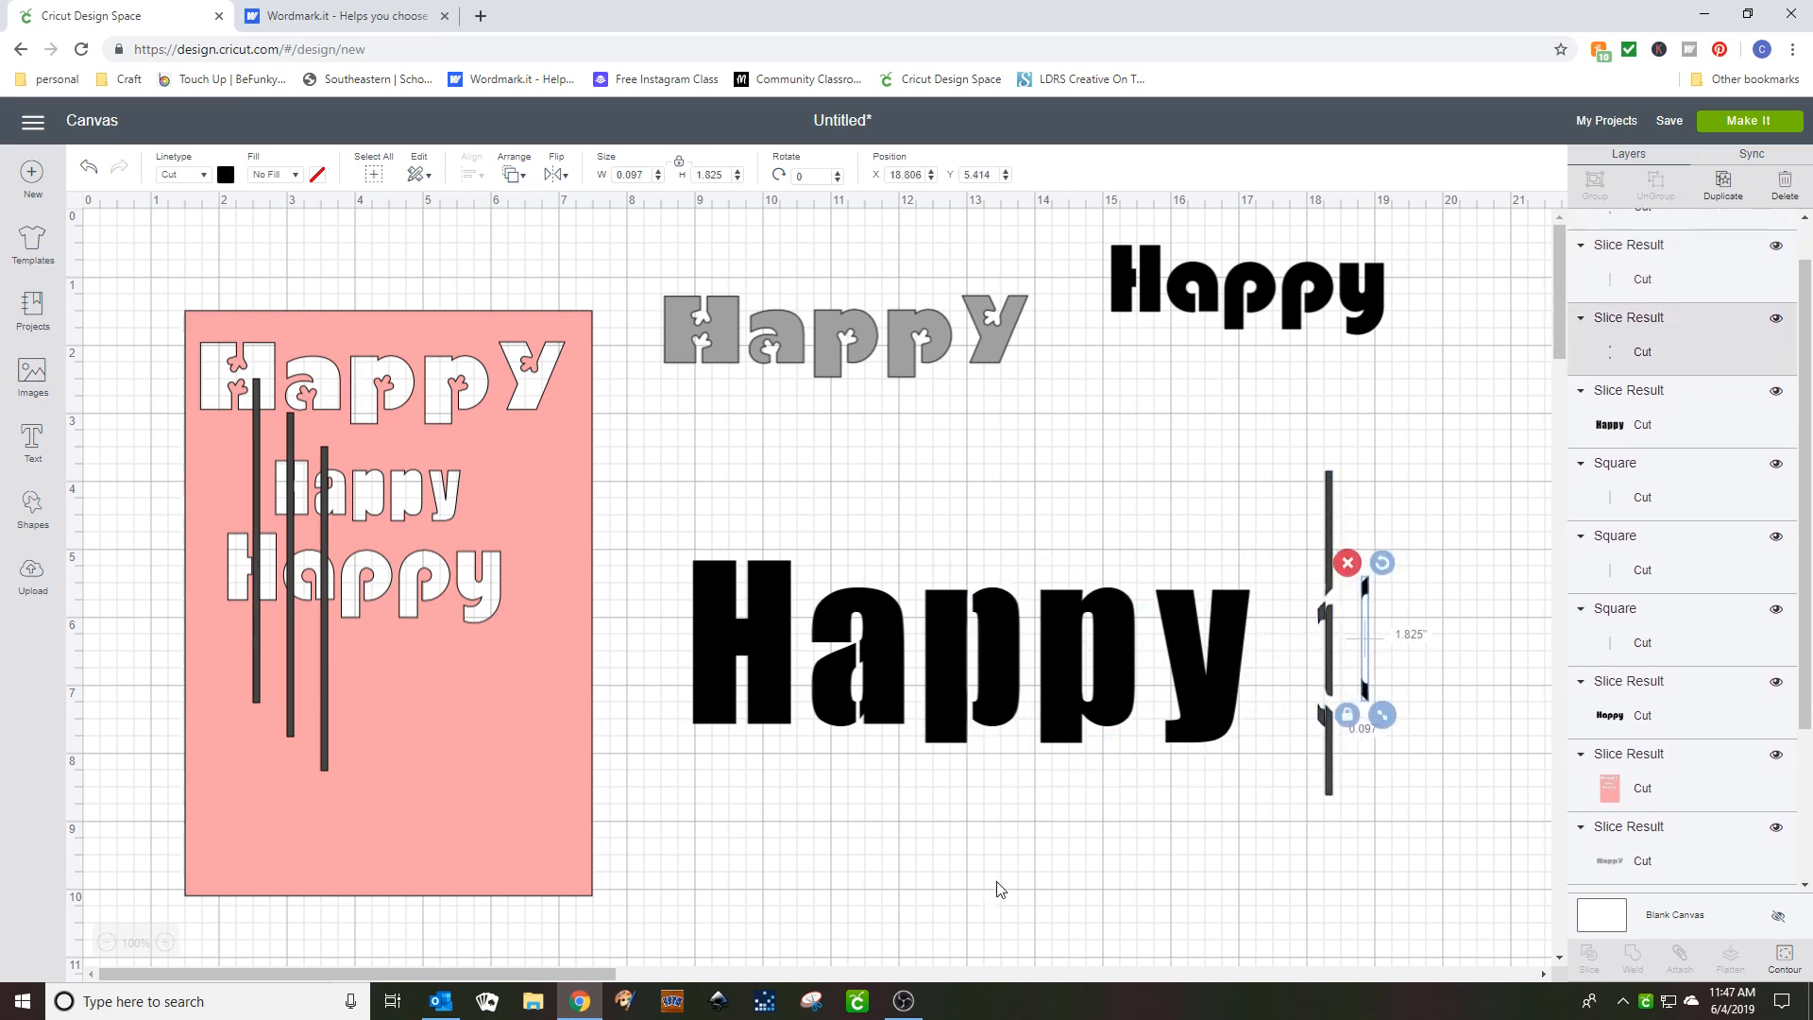
pyautogui.moveTo(1261, 447); pyautogui.dragTo(1429, 817)
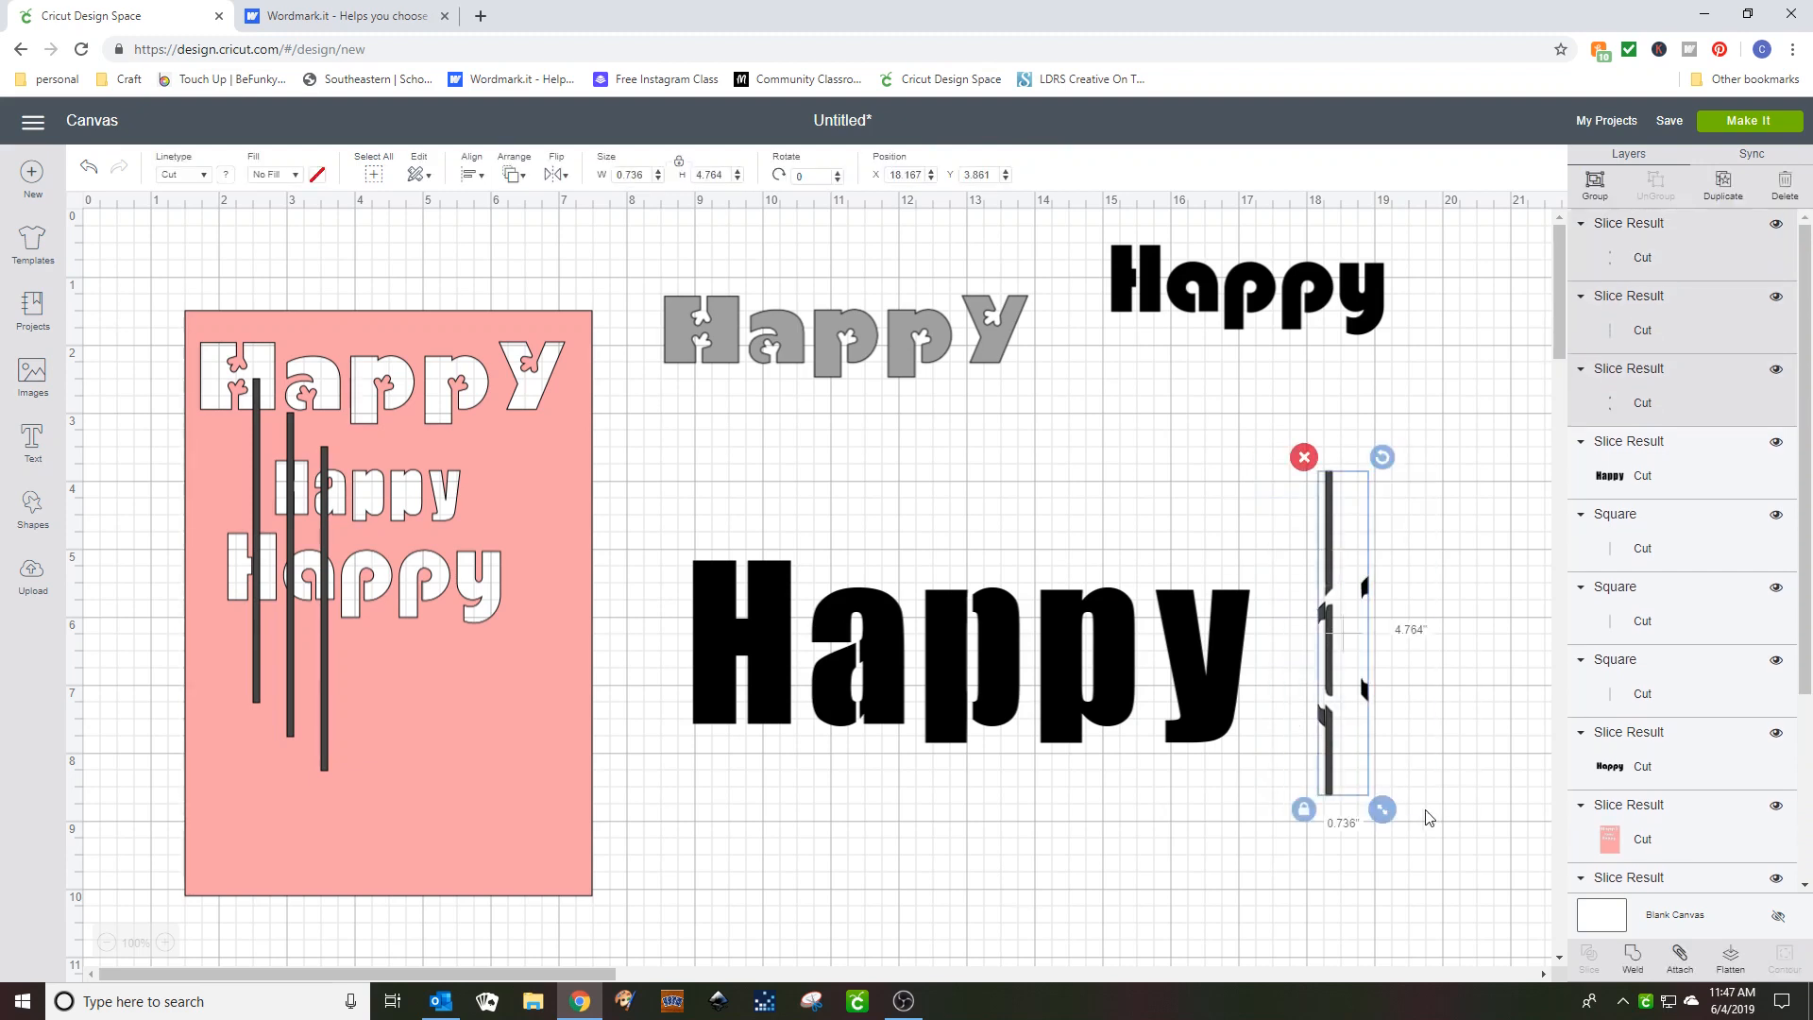
pyautogui.press('Delete')
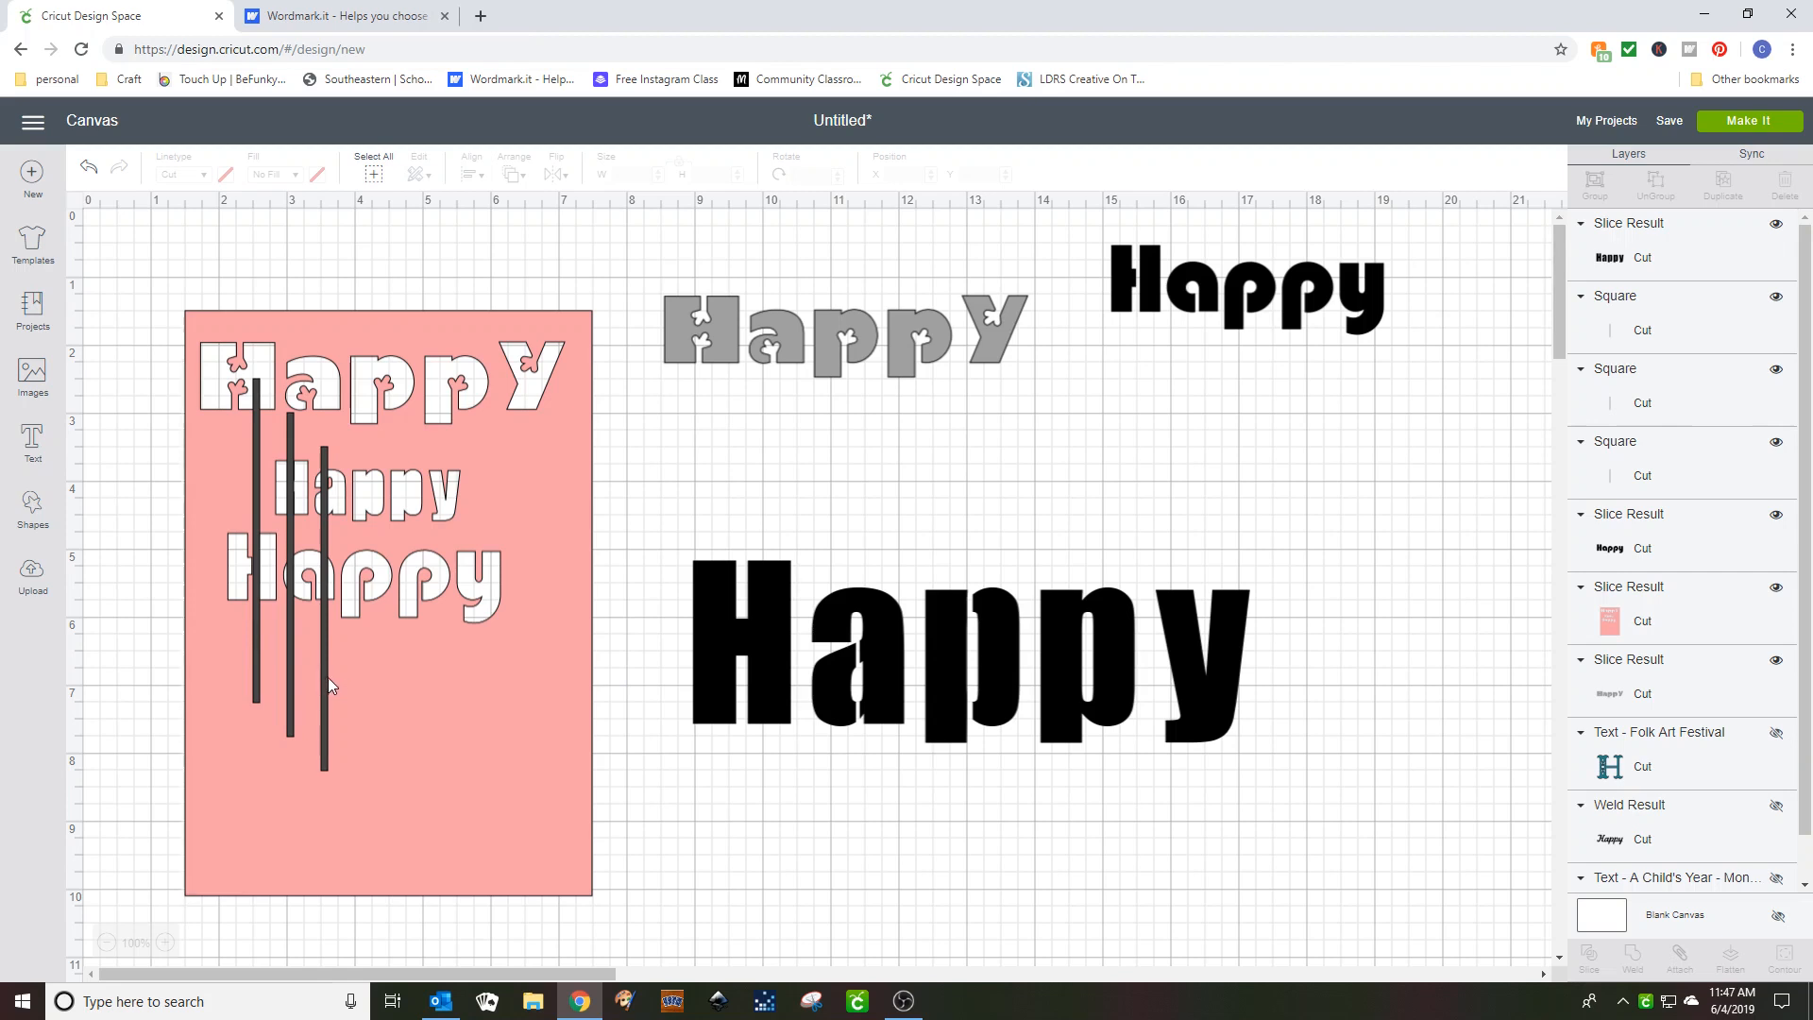
# - Place another vertical bar through the second "p" of the enlarged Impact word and slice the two
pyautogui.moveTo(327, 677); pyautogui.dragTo(1095, 719)
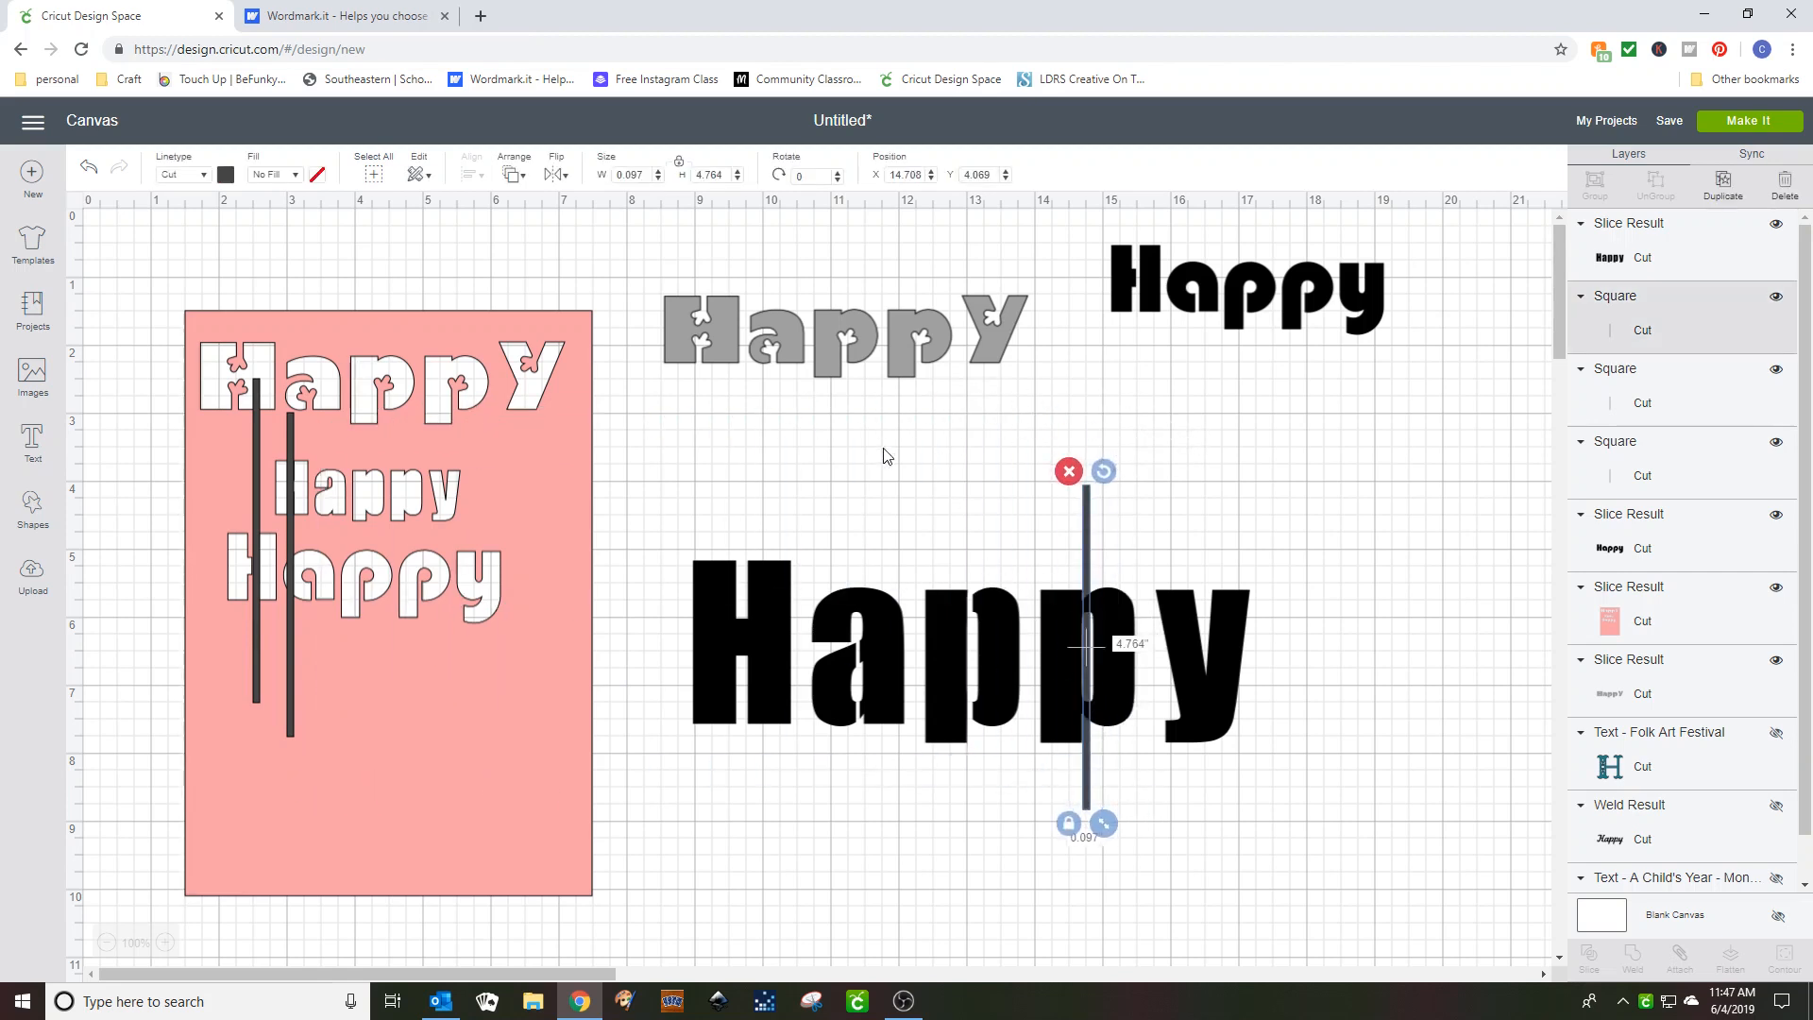
pyautogui.click(638, 438)
pyautogui.moveTo(641, 443); pyautogui.dragTo(1379, 884)
pyautogui.click(1586, 959)
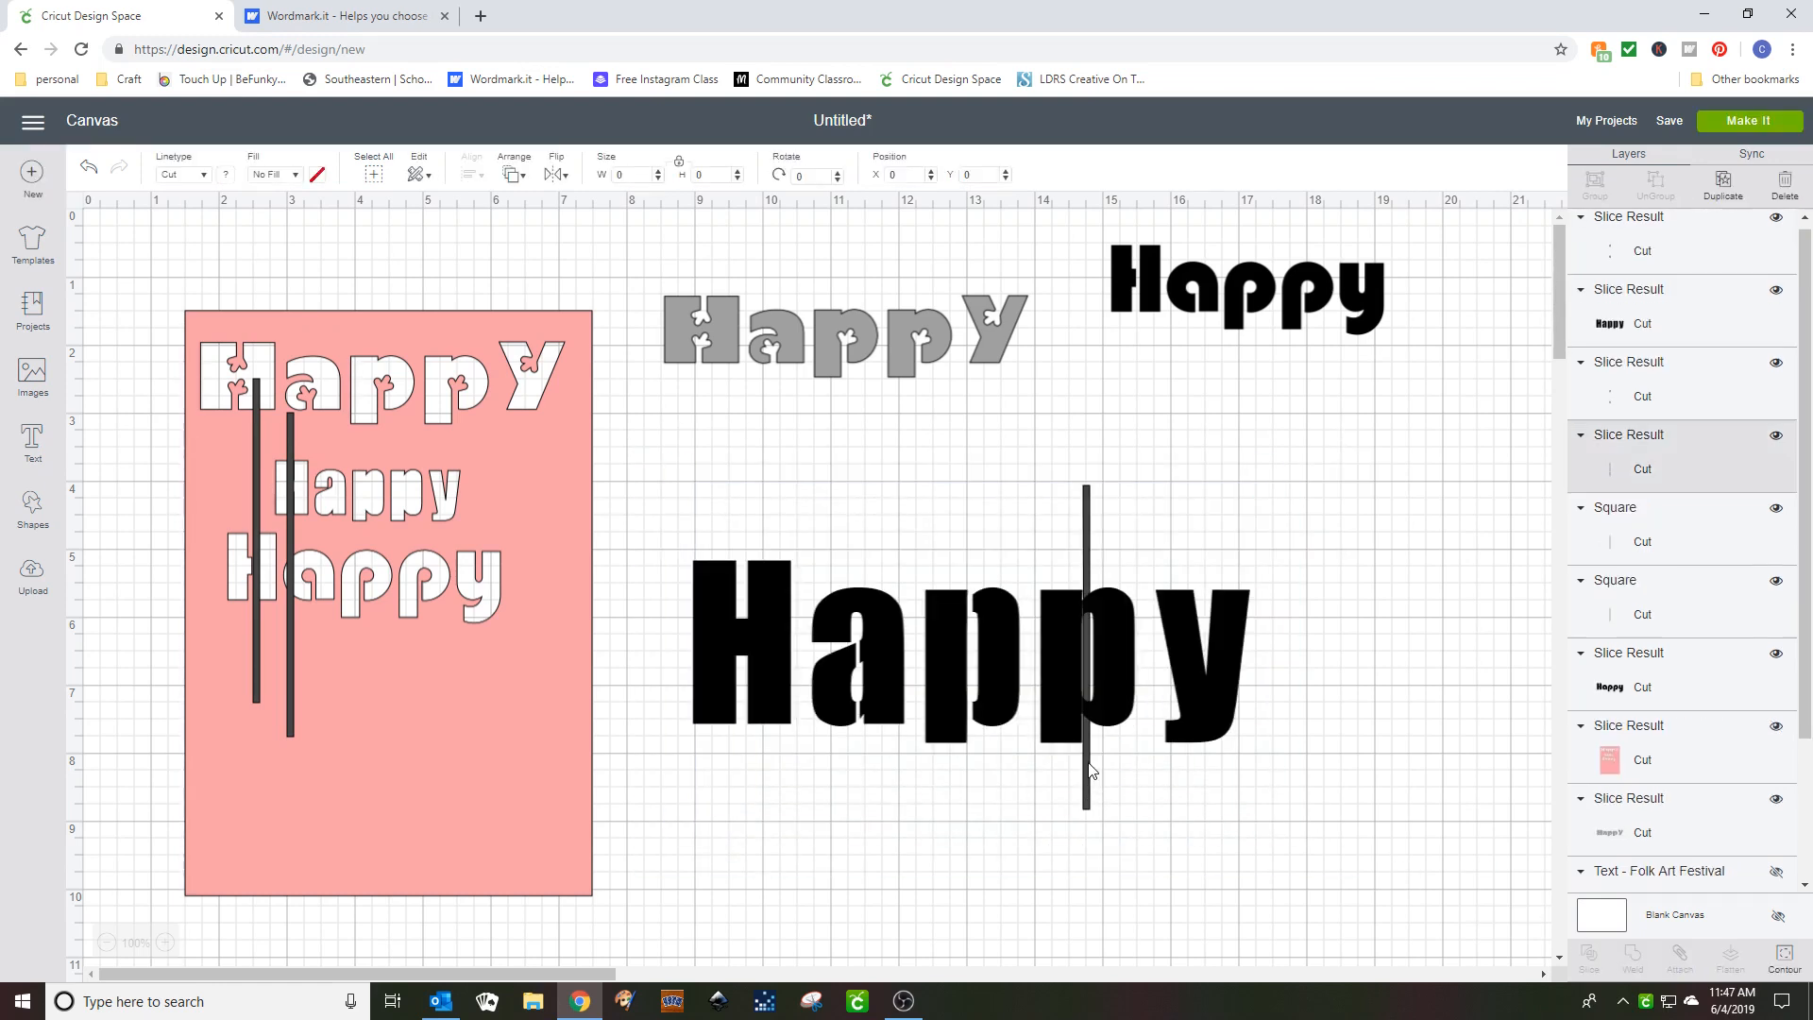
# - Separate the Impact word from the sliced bar pieces around the second "p" and delete all the leftovers
pyautogui.moveTo(1088, 769); pyautogui.dragTo(1390, 748)
pyautogui.moveTo(1086, 614); pyautogui.dragTo(1305, 599)
pyautogui.moveTo(1095, 609); pyautogui.dragTo(1057, 746)
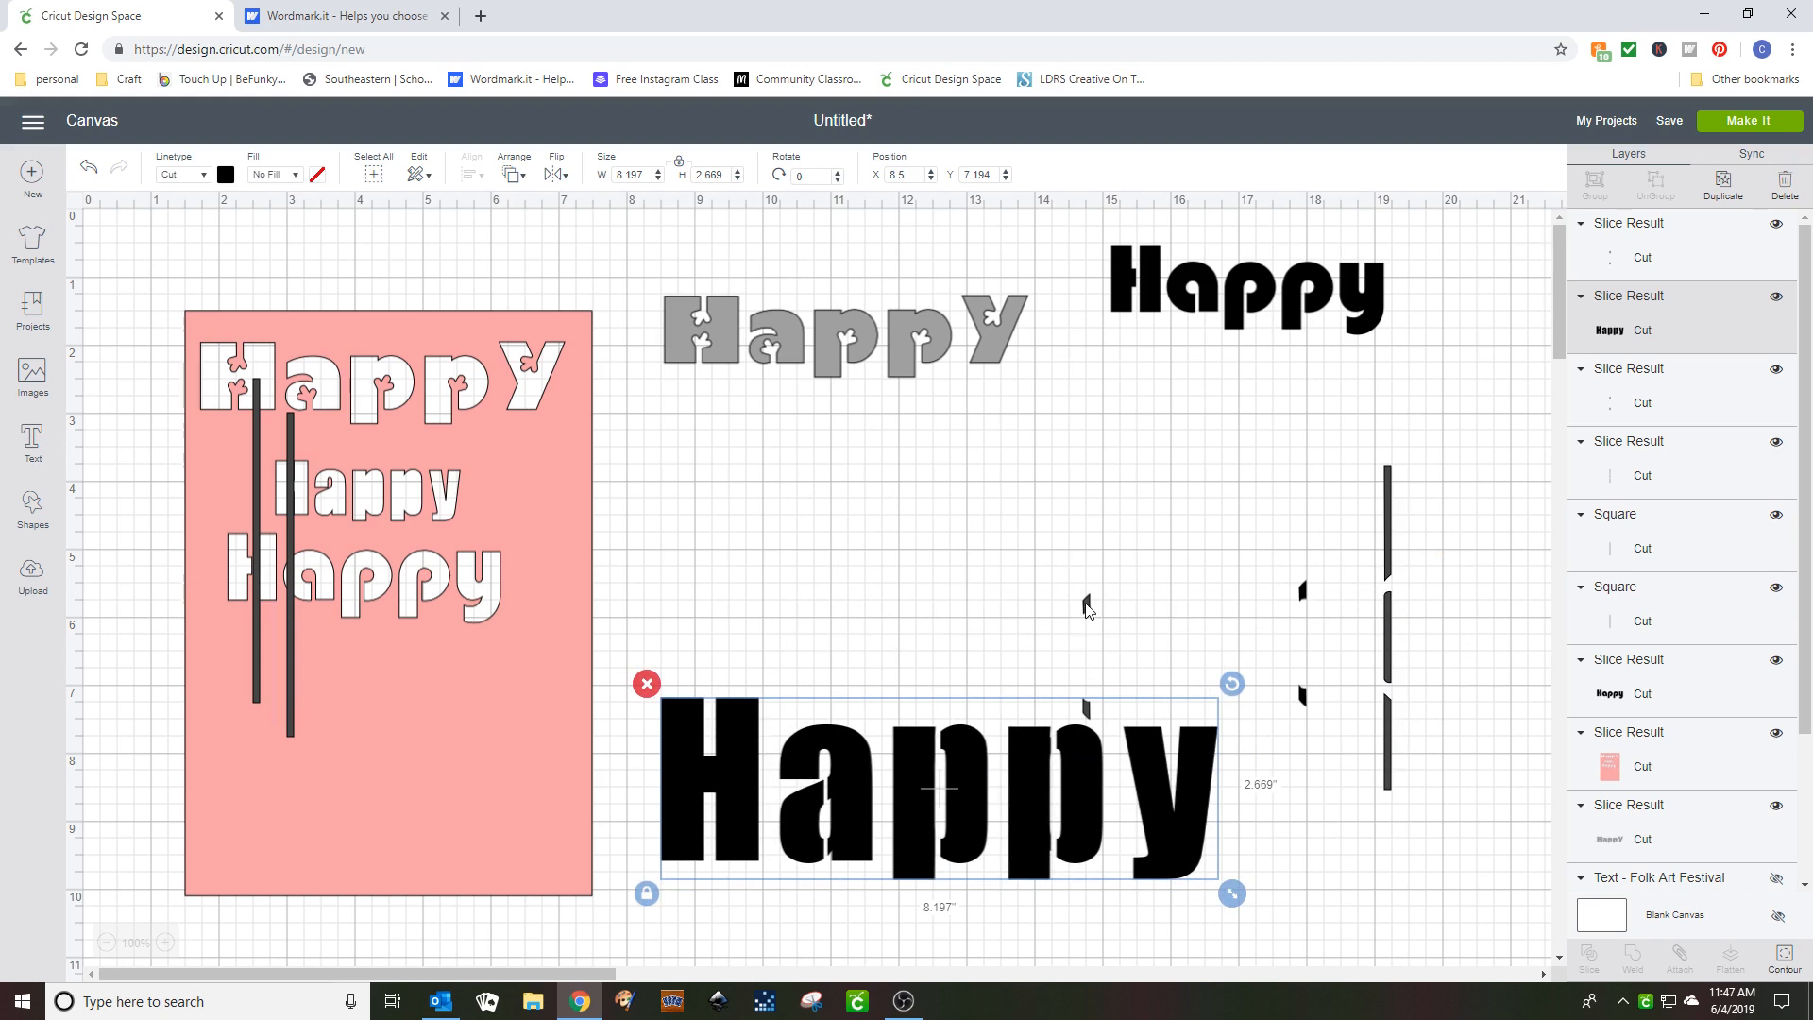
pyautogui.moveTo(1086, 608); pyautogui.dragTo(1350, 538)
pyautogui.moveTo(1230, 433); pyautogui.dragTo(1435, 854)
pyautogui.press('Delete')
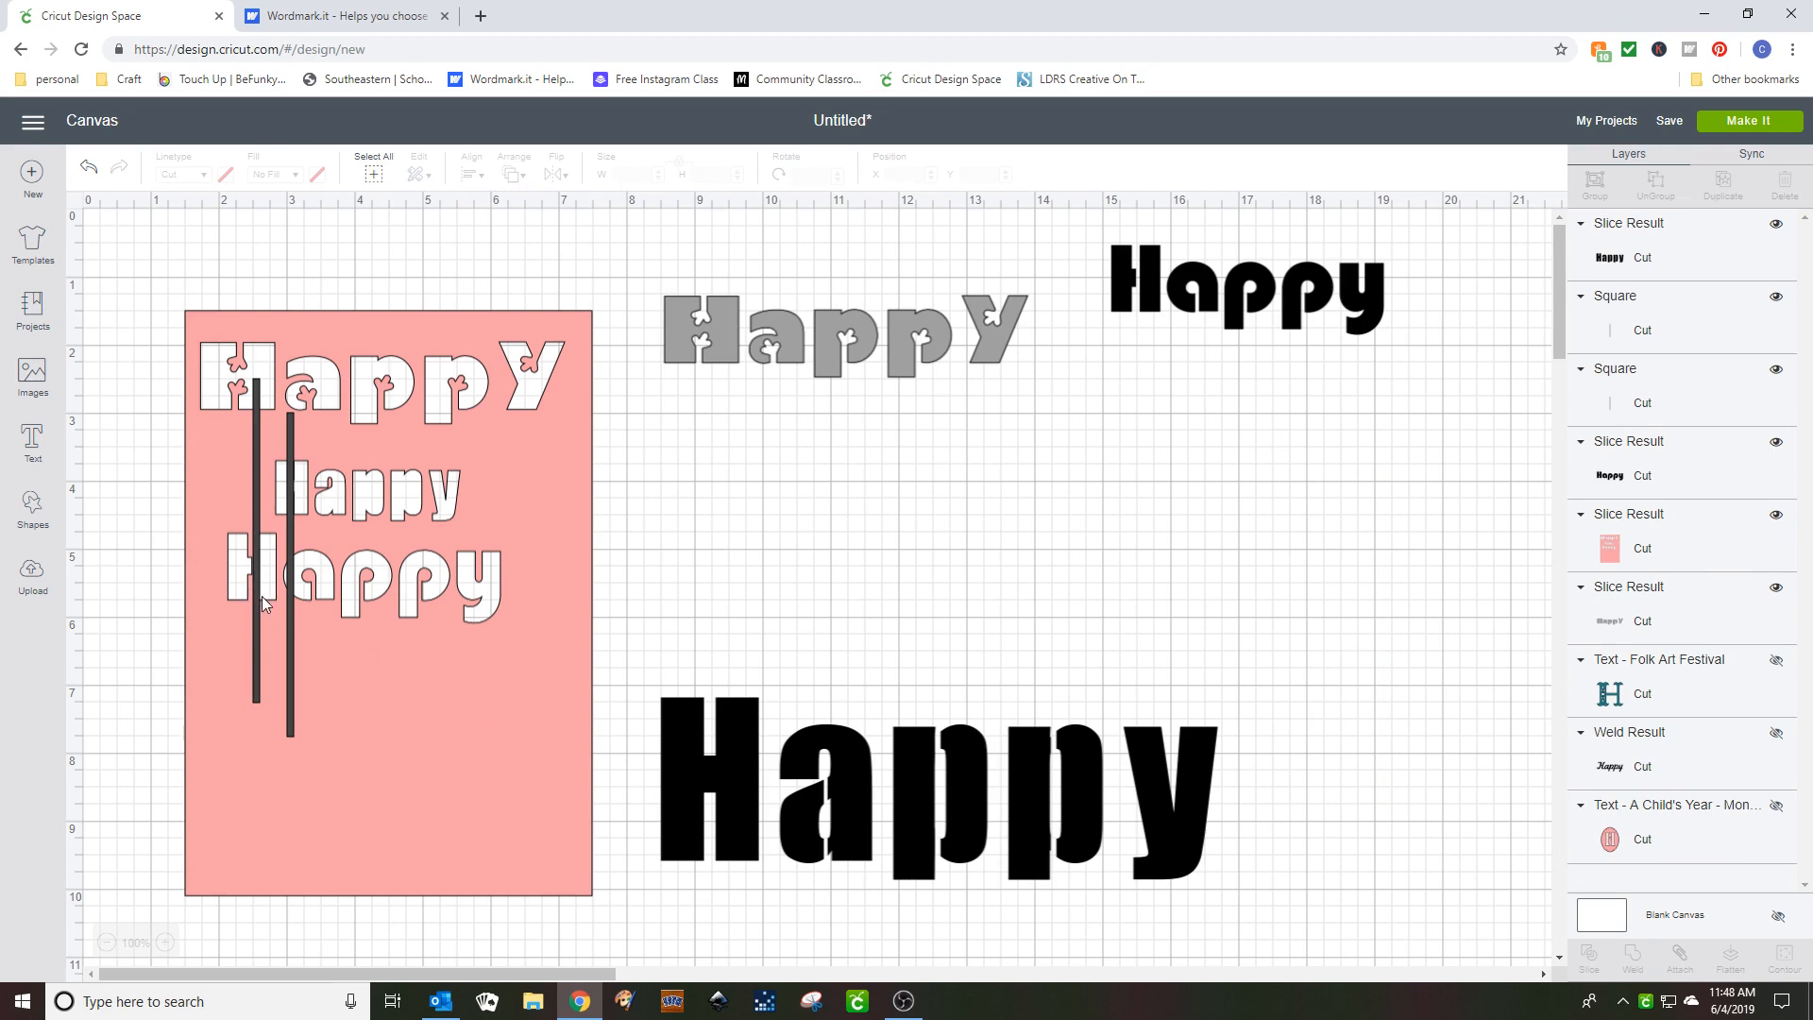
# - Move the spare bars off the pink rectangle, then shrink the Impact word to about 2.54 by 0.83 in and place it under the rectangle's other words
pyautogui.moveTo(263, 596); pyautogui.dragTo(1465, 525)
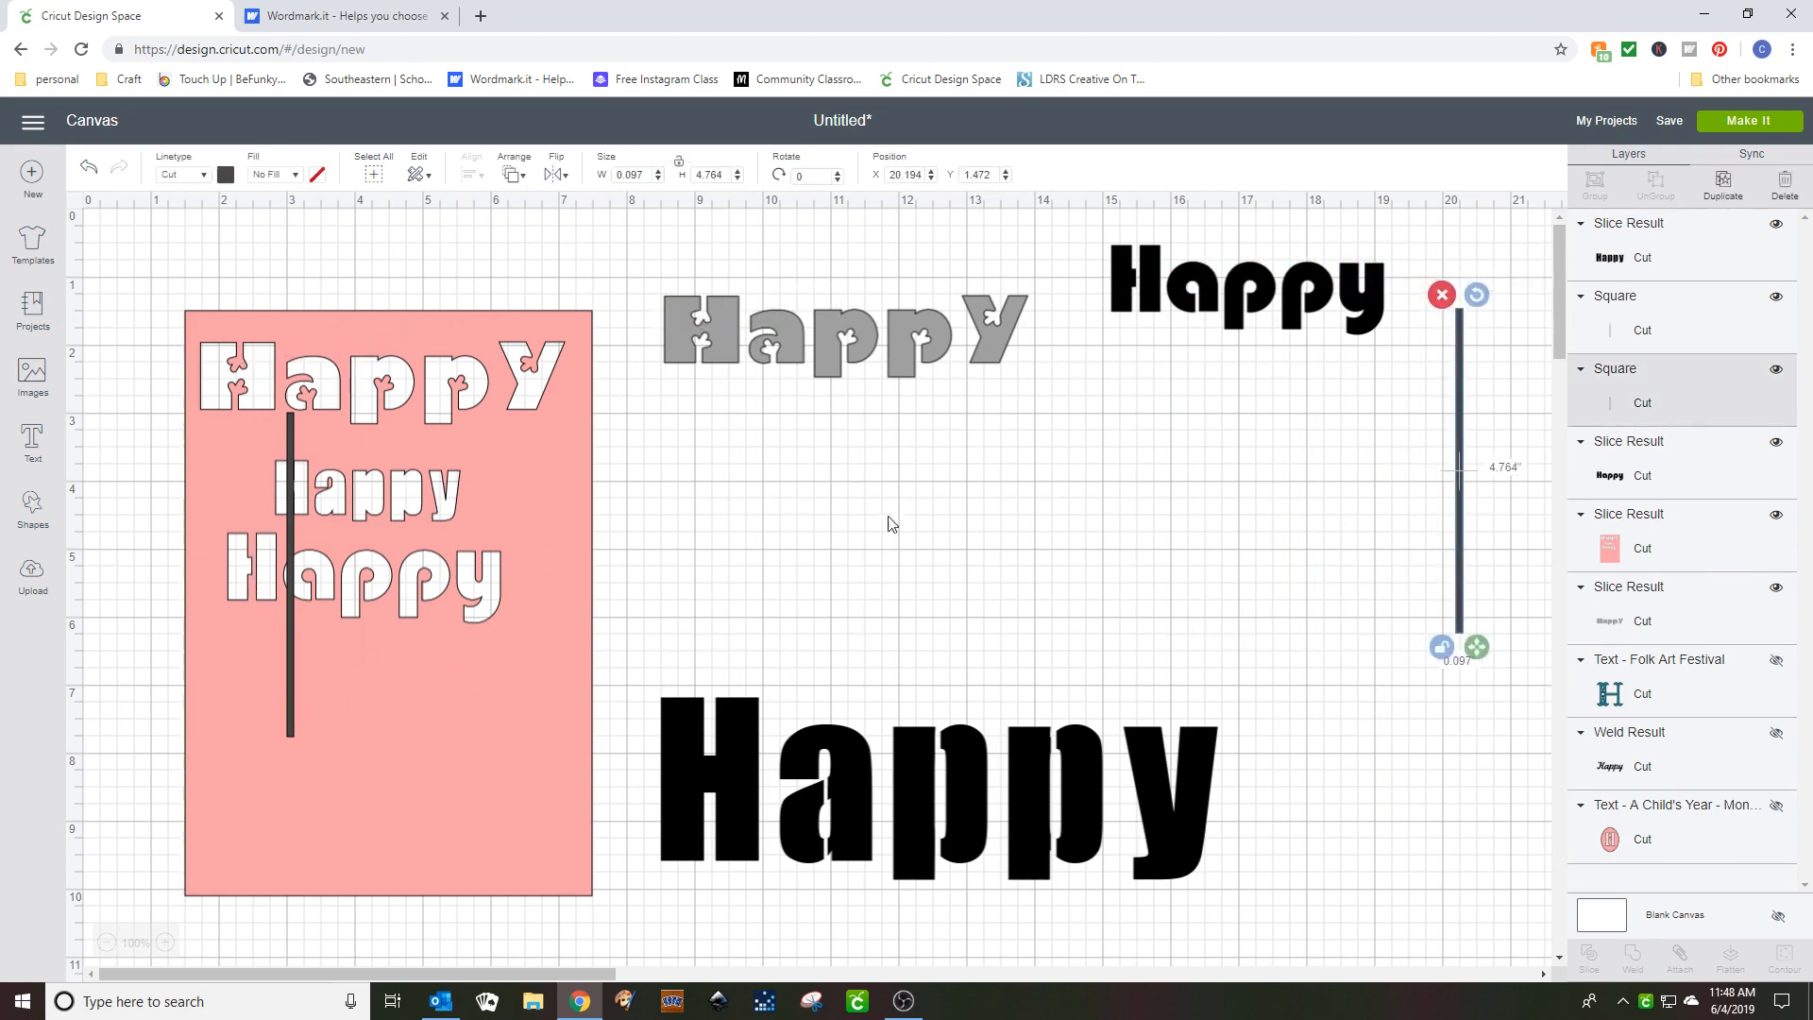
pyautogui.moveTo(287, 665); pyautogui.dragTo(1387, 604)
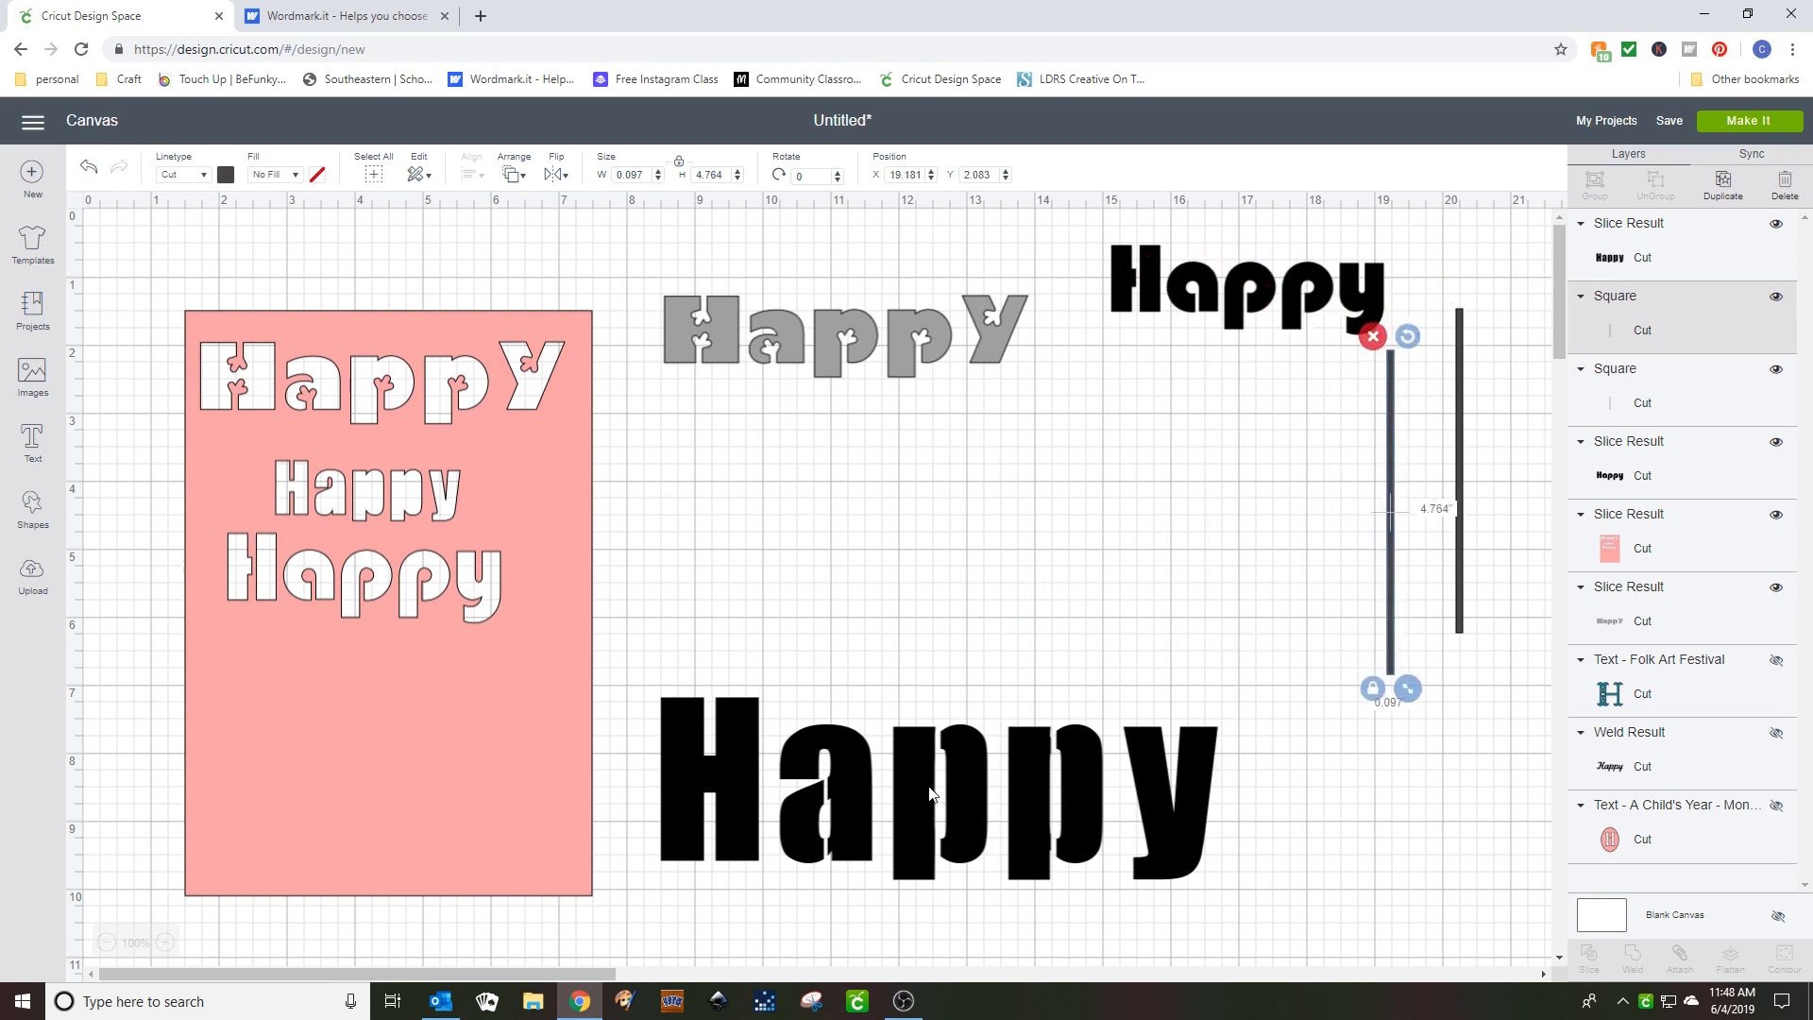
pyautogui.click(985, 795)
pyautogui.moveTo(1230, 890); pyautogui.dragTo(851, 758)
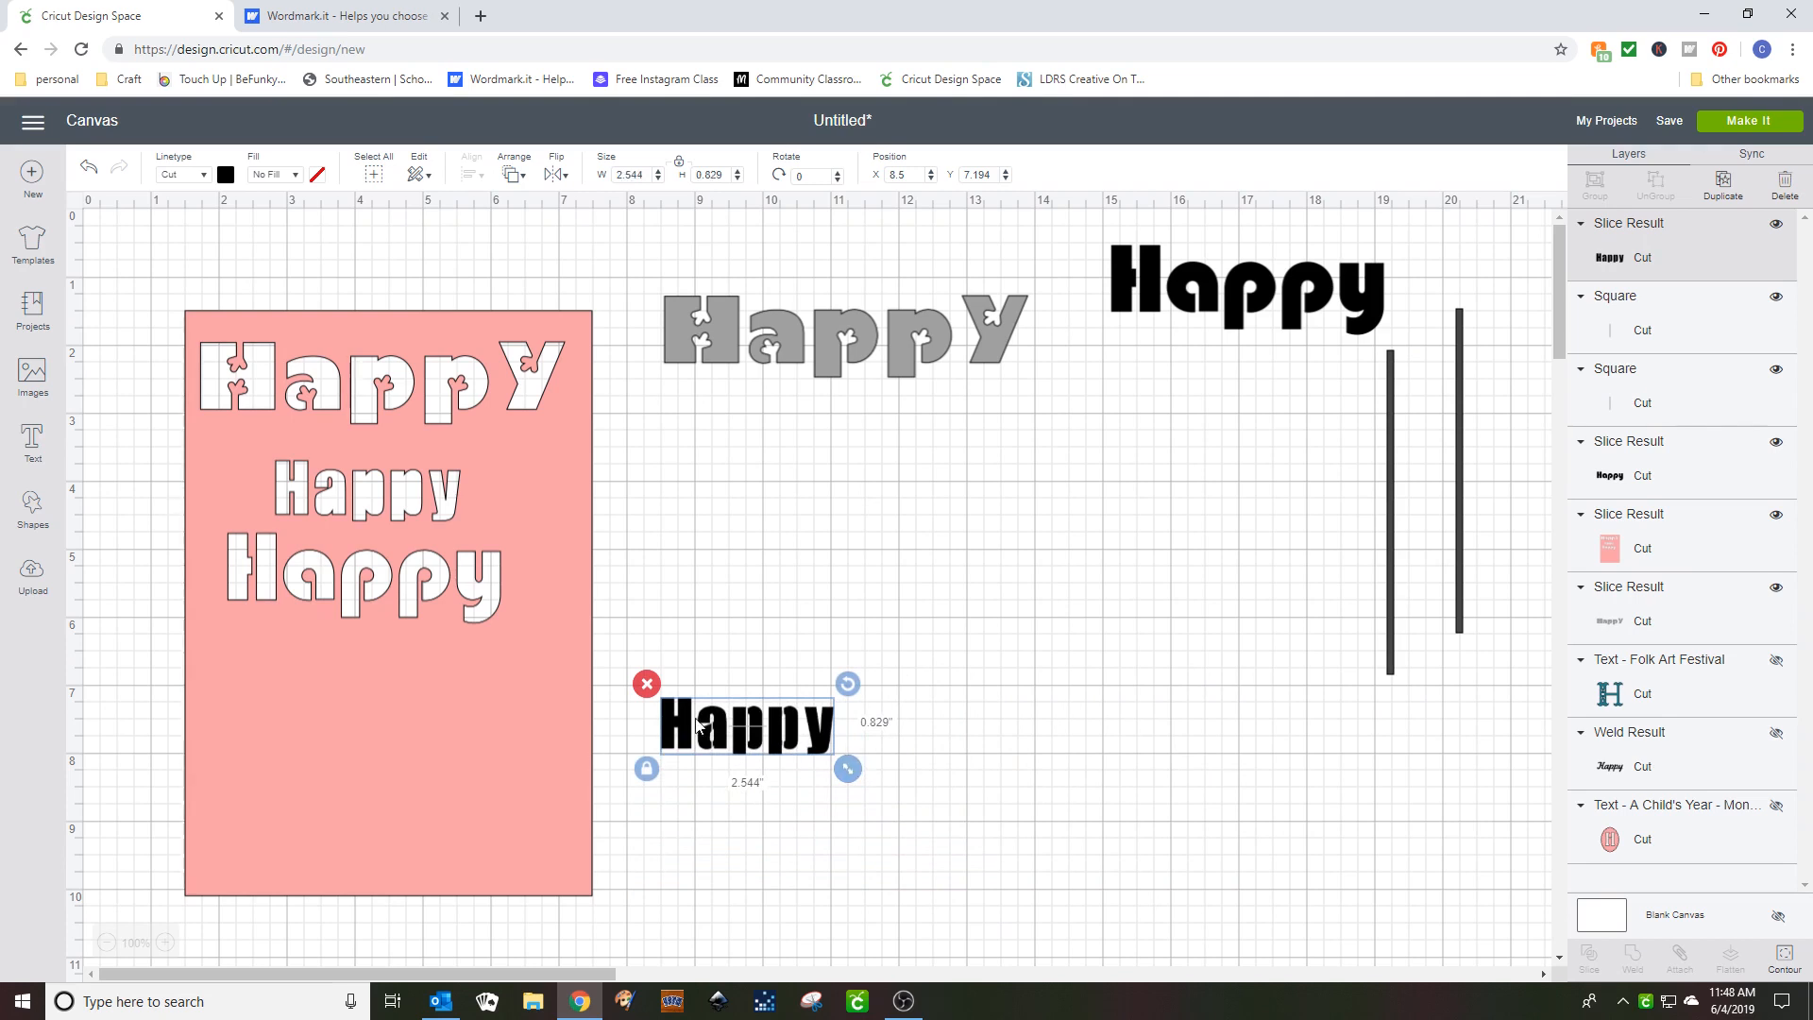
pyautogui.moveTo(699, 722); pyautogui.dragTo(270, 663)
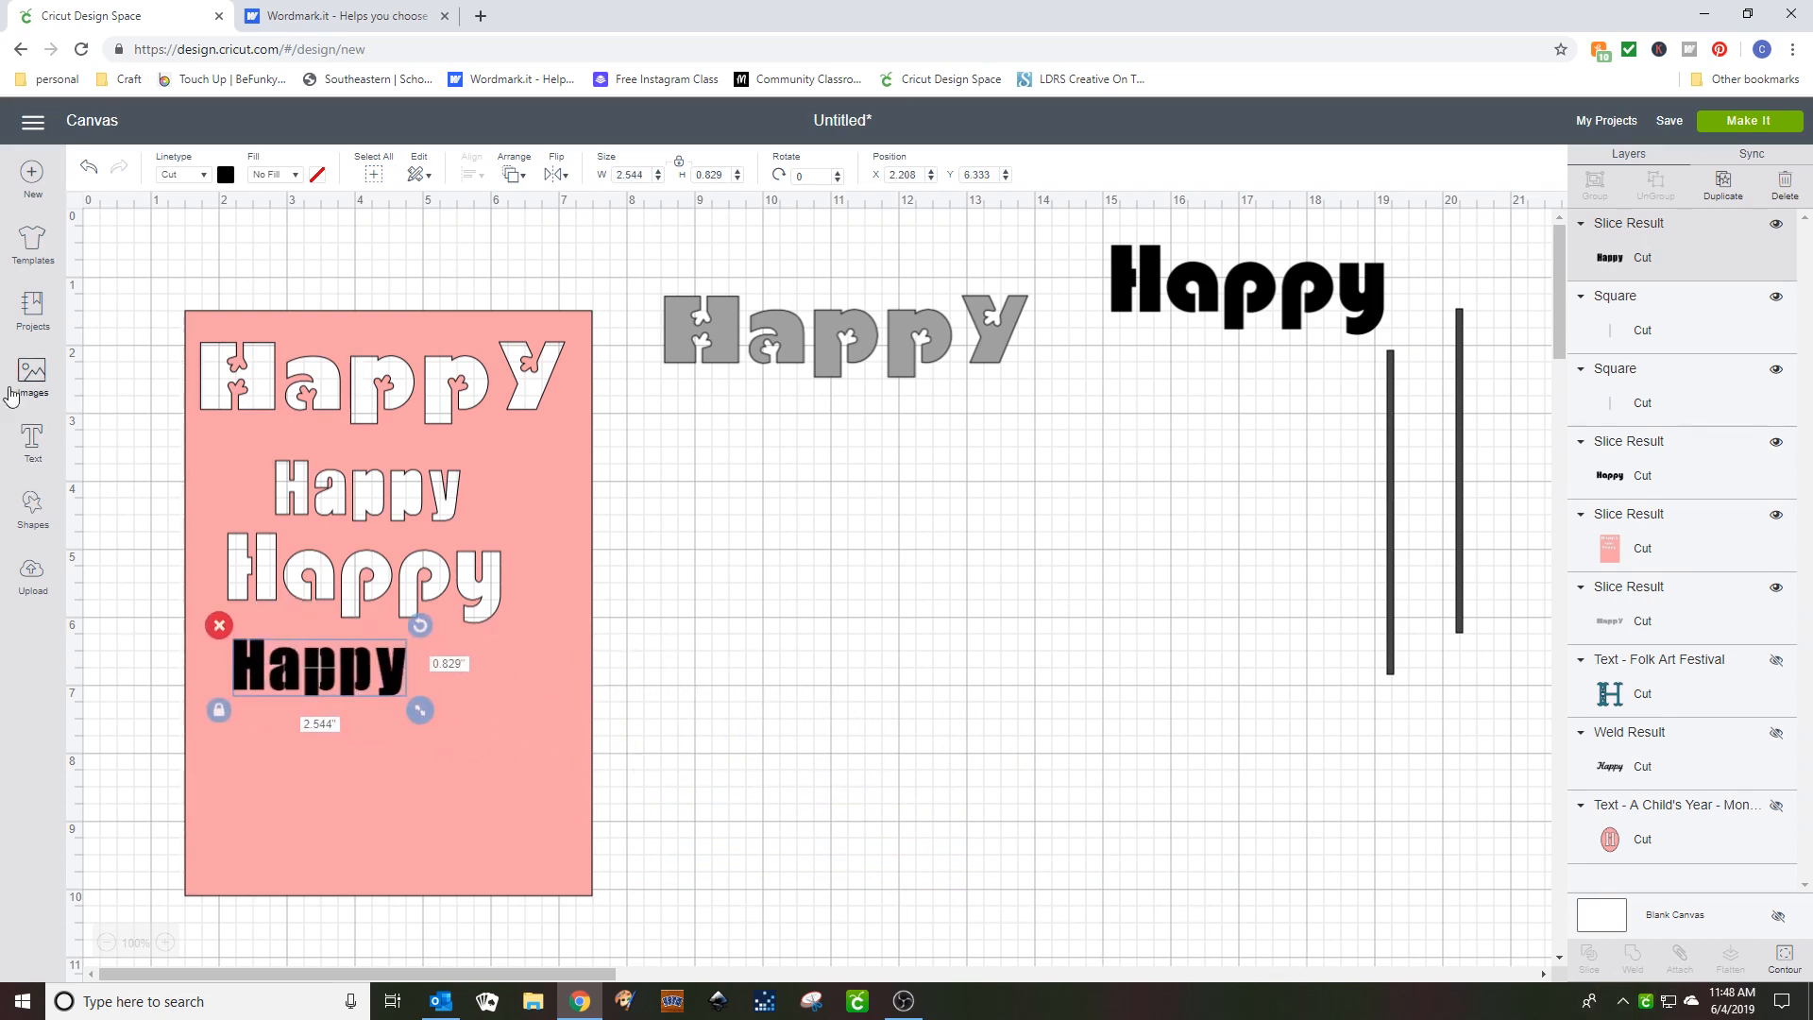
# - Slice the bridged Impact word out of the pink rectangle and remove both leftover copies of the word
pyautogui.moveTo(178, 285); pyautogui.dragTo(433, 883)
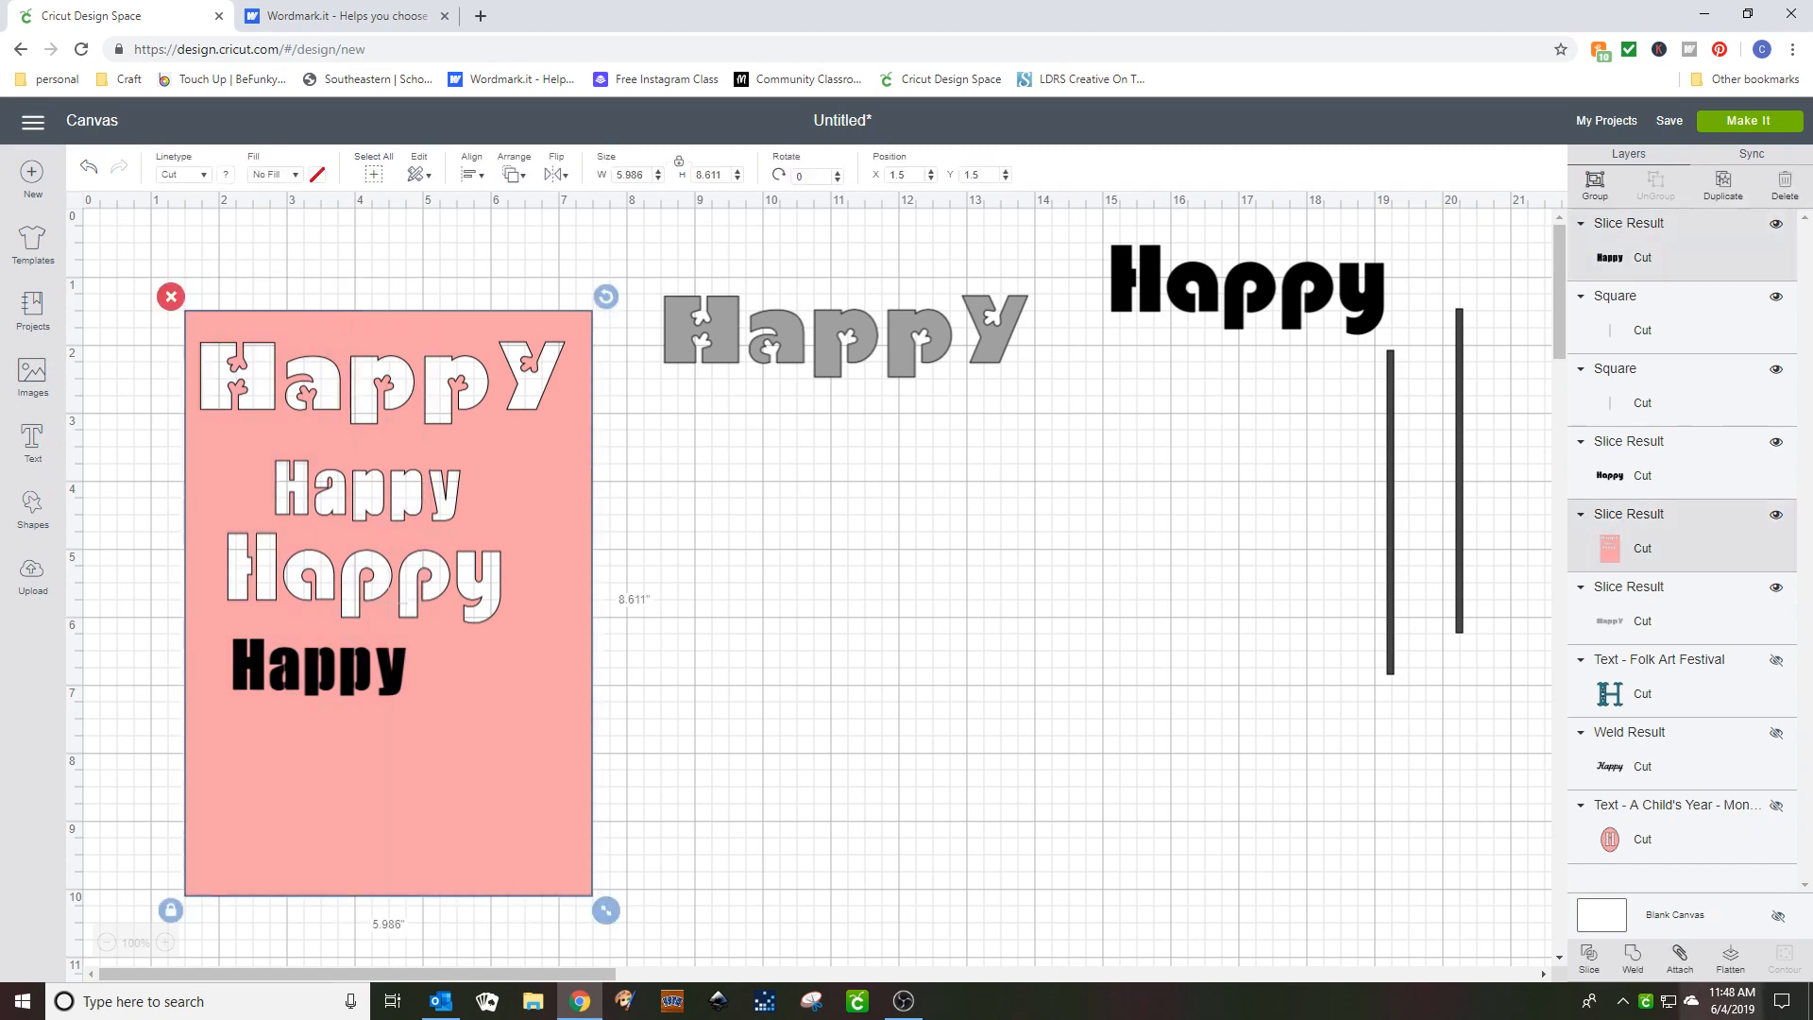
pyautogui.click(1589, 955)
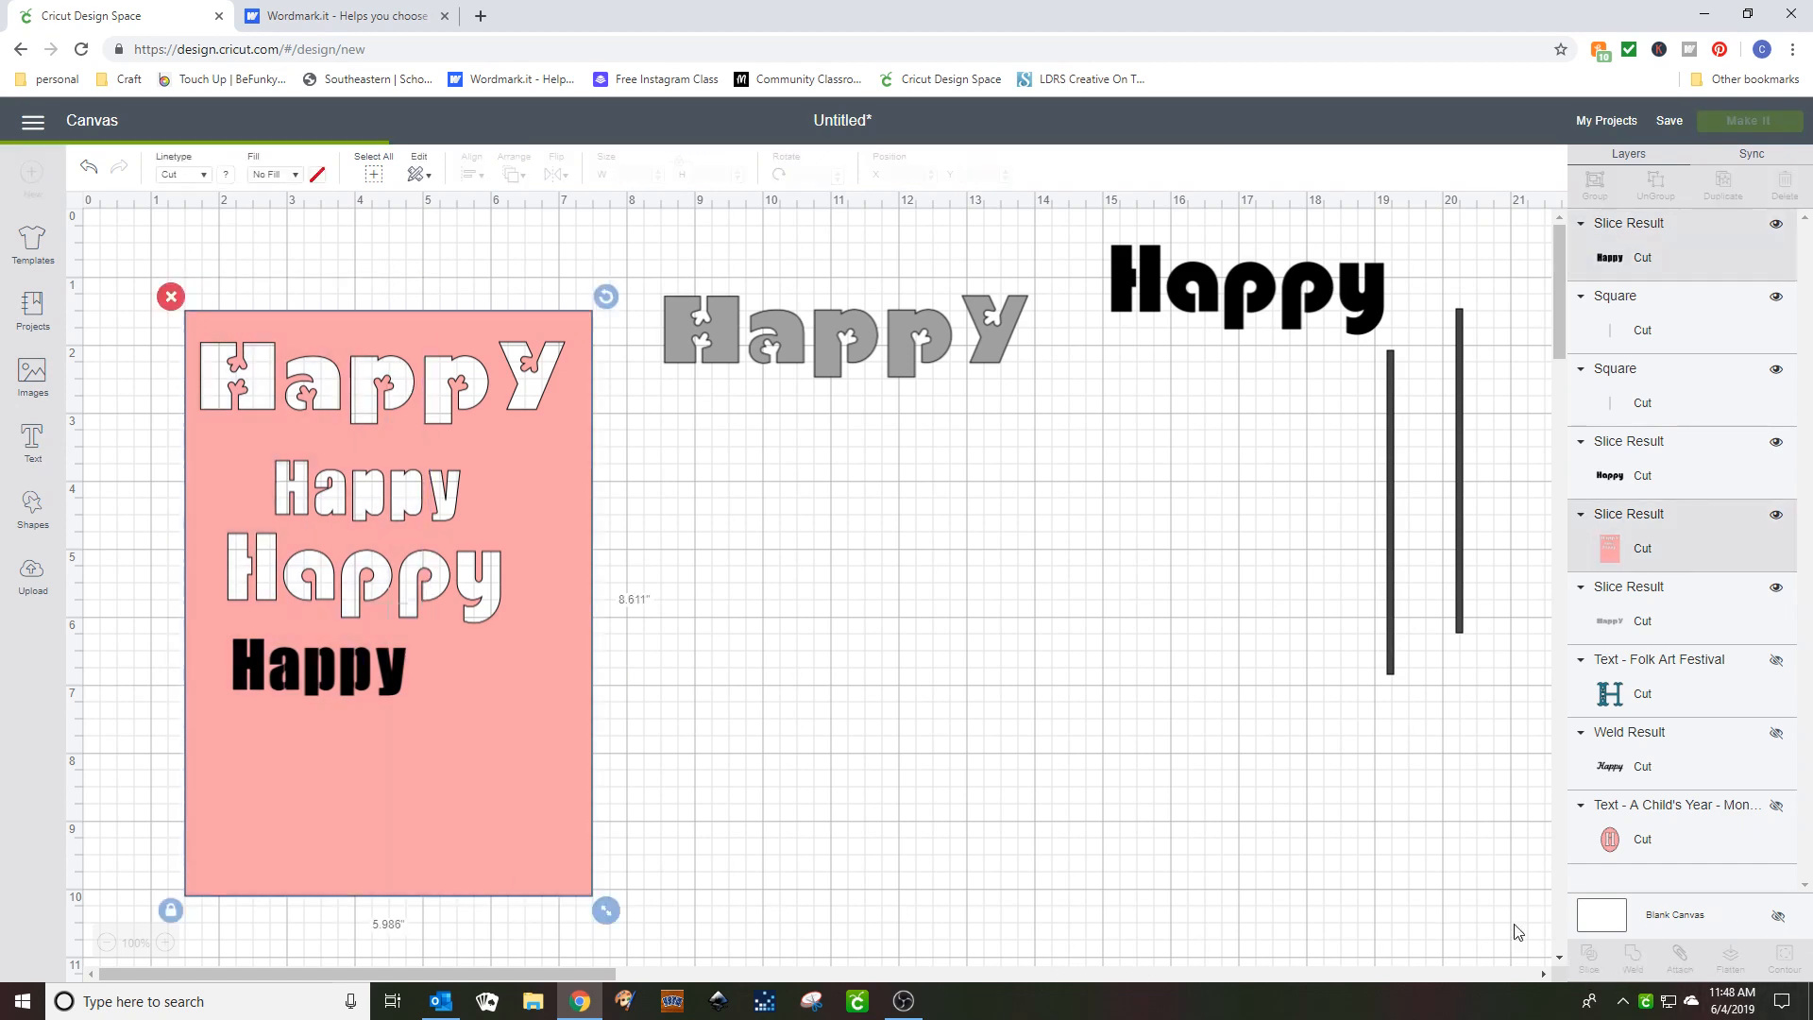
pyautogui.moveTo(285, 672); pyautogui.dragTo(770, 680)
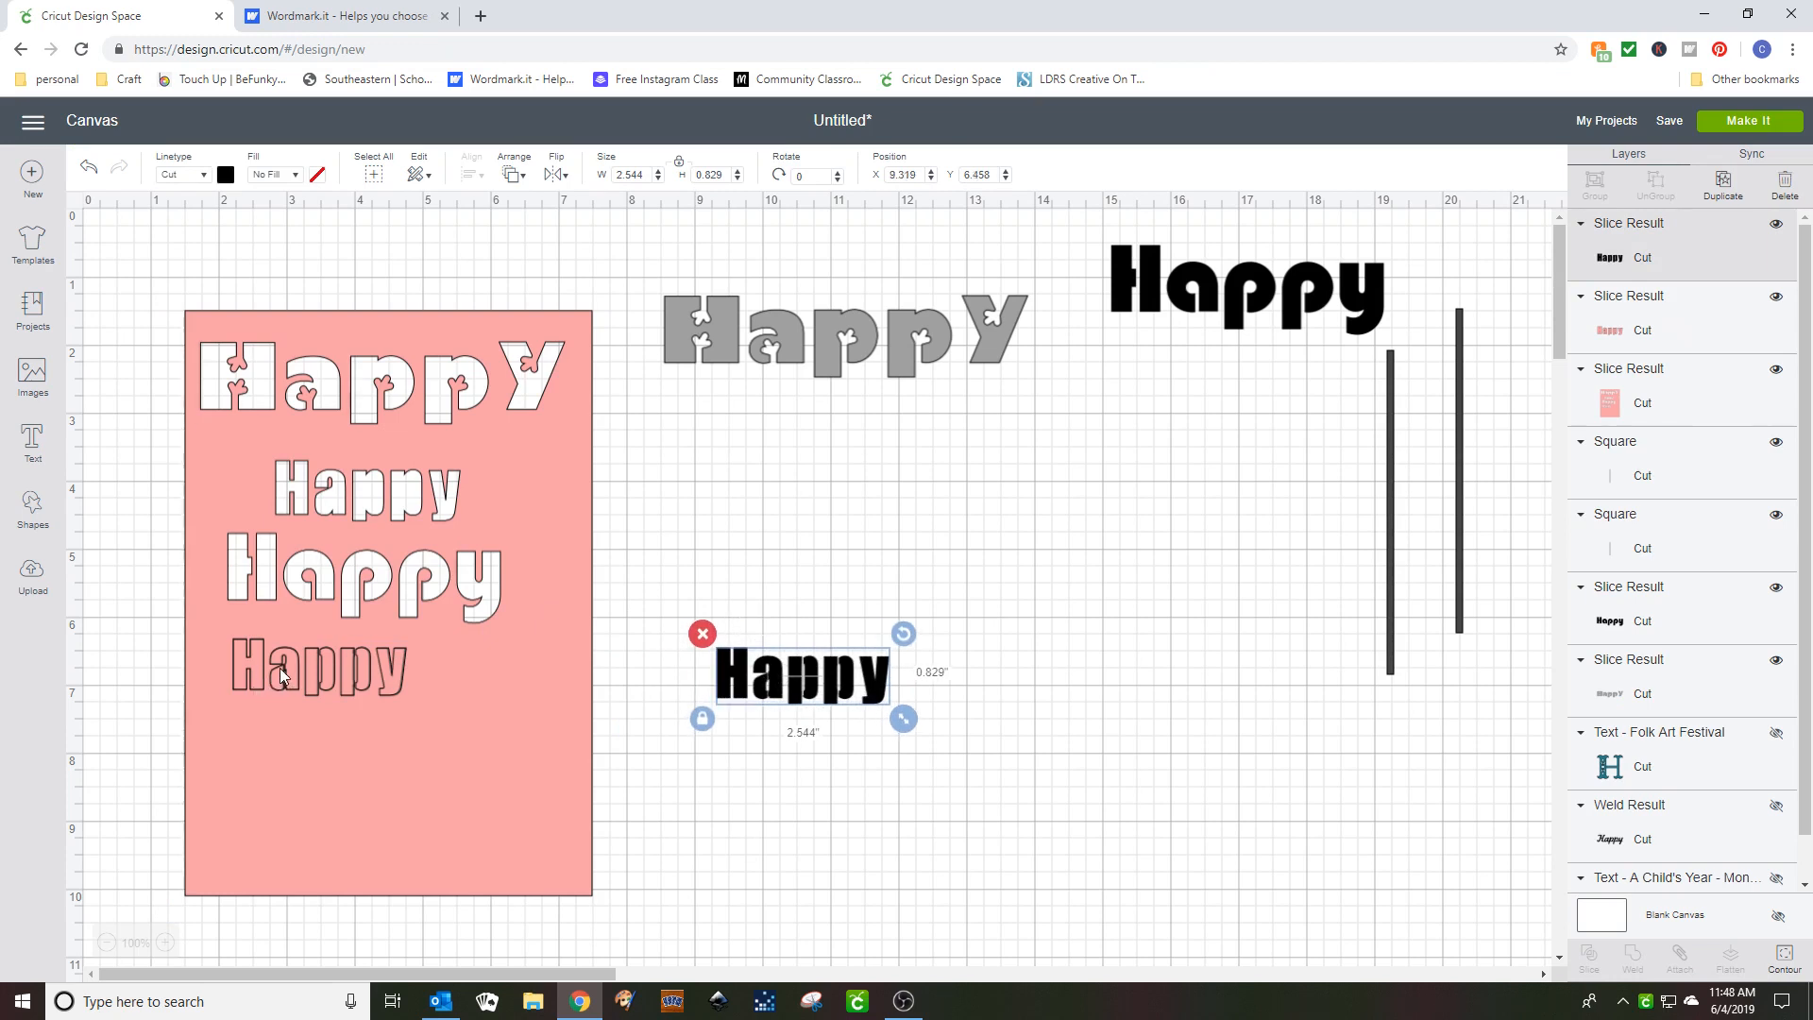
pyautogui.moveTo(283, 675); pyautogui.dragTo(711, 713)
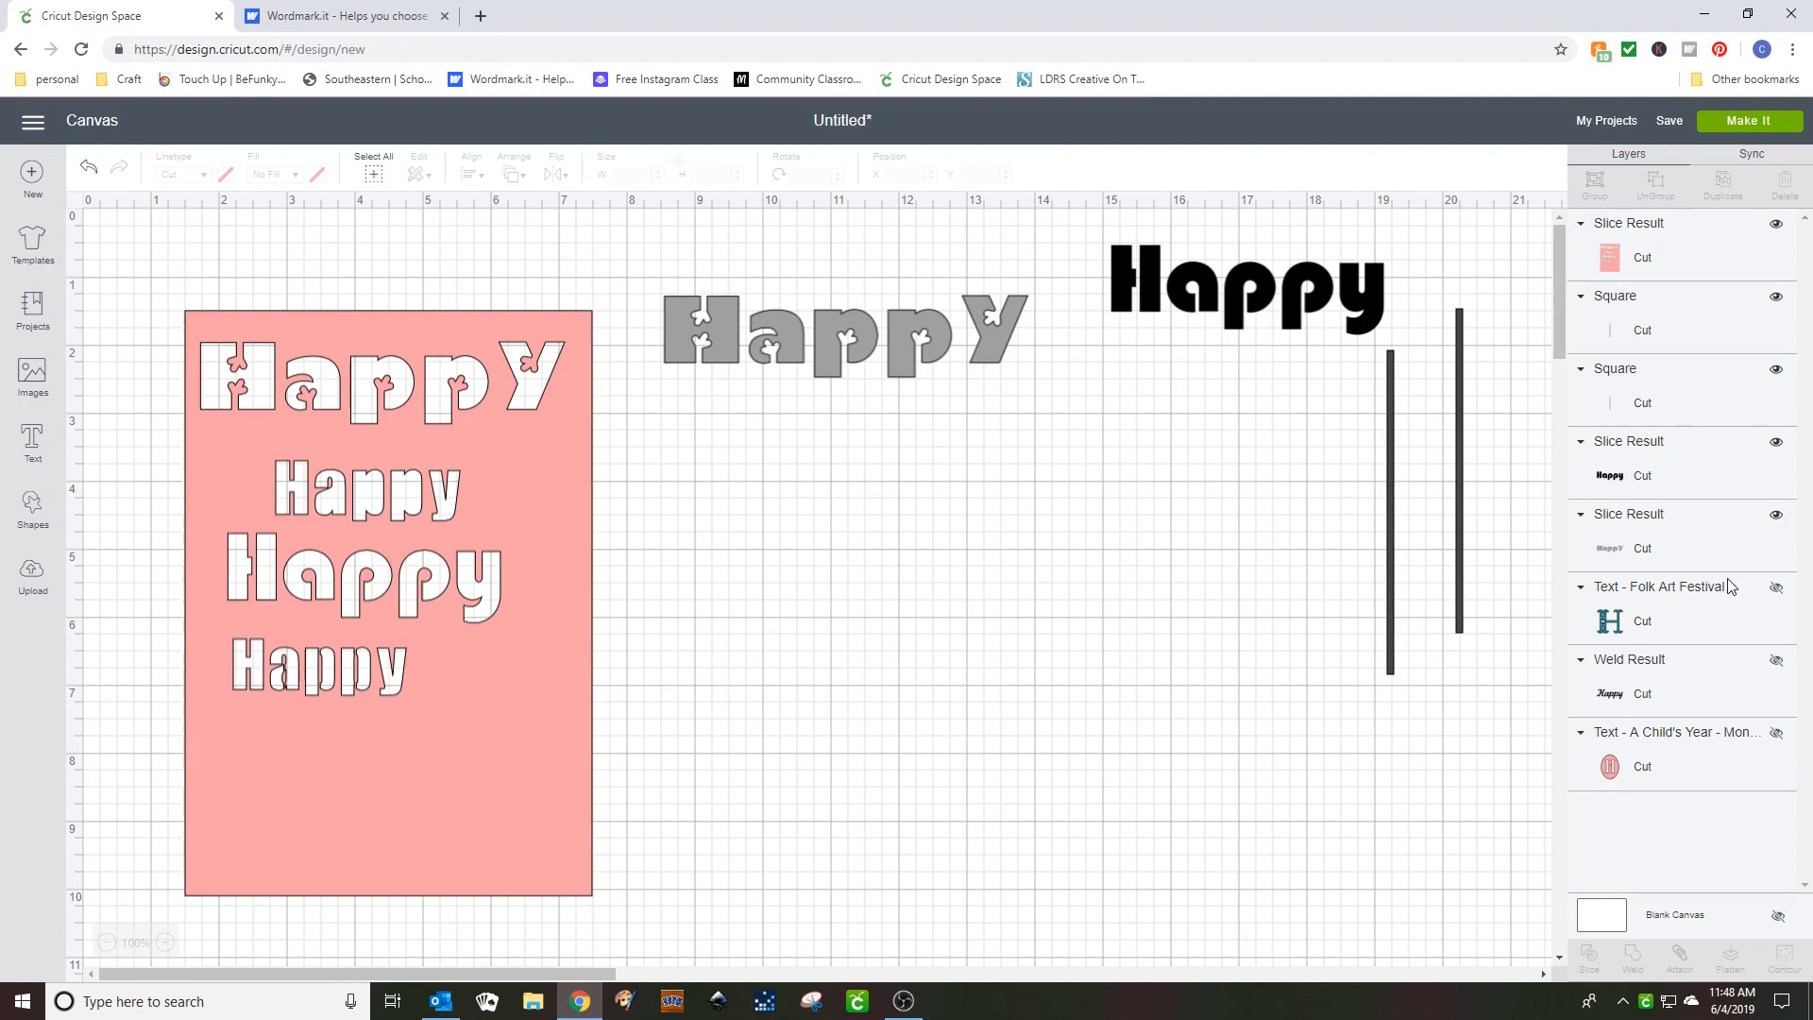
# - Show the hidden welded script "Happy", move it to the free canvas area and delete the two spare bars
pyautogui.click(1776, 661)
pyautogui.moveTo(817, 758); pyautogui.dragTo(1041, 559)
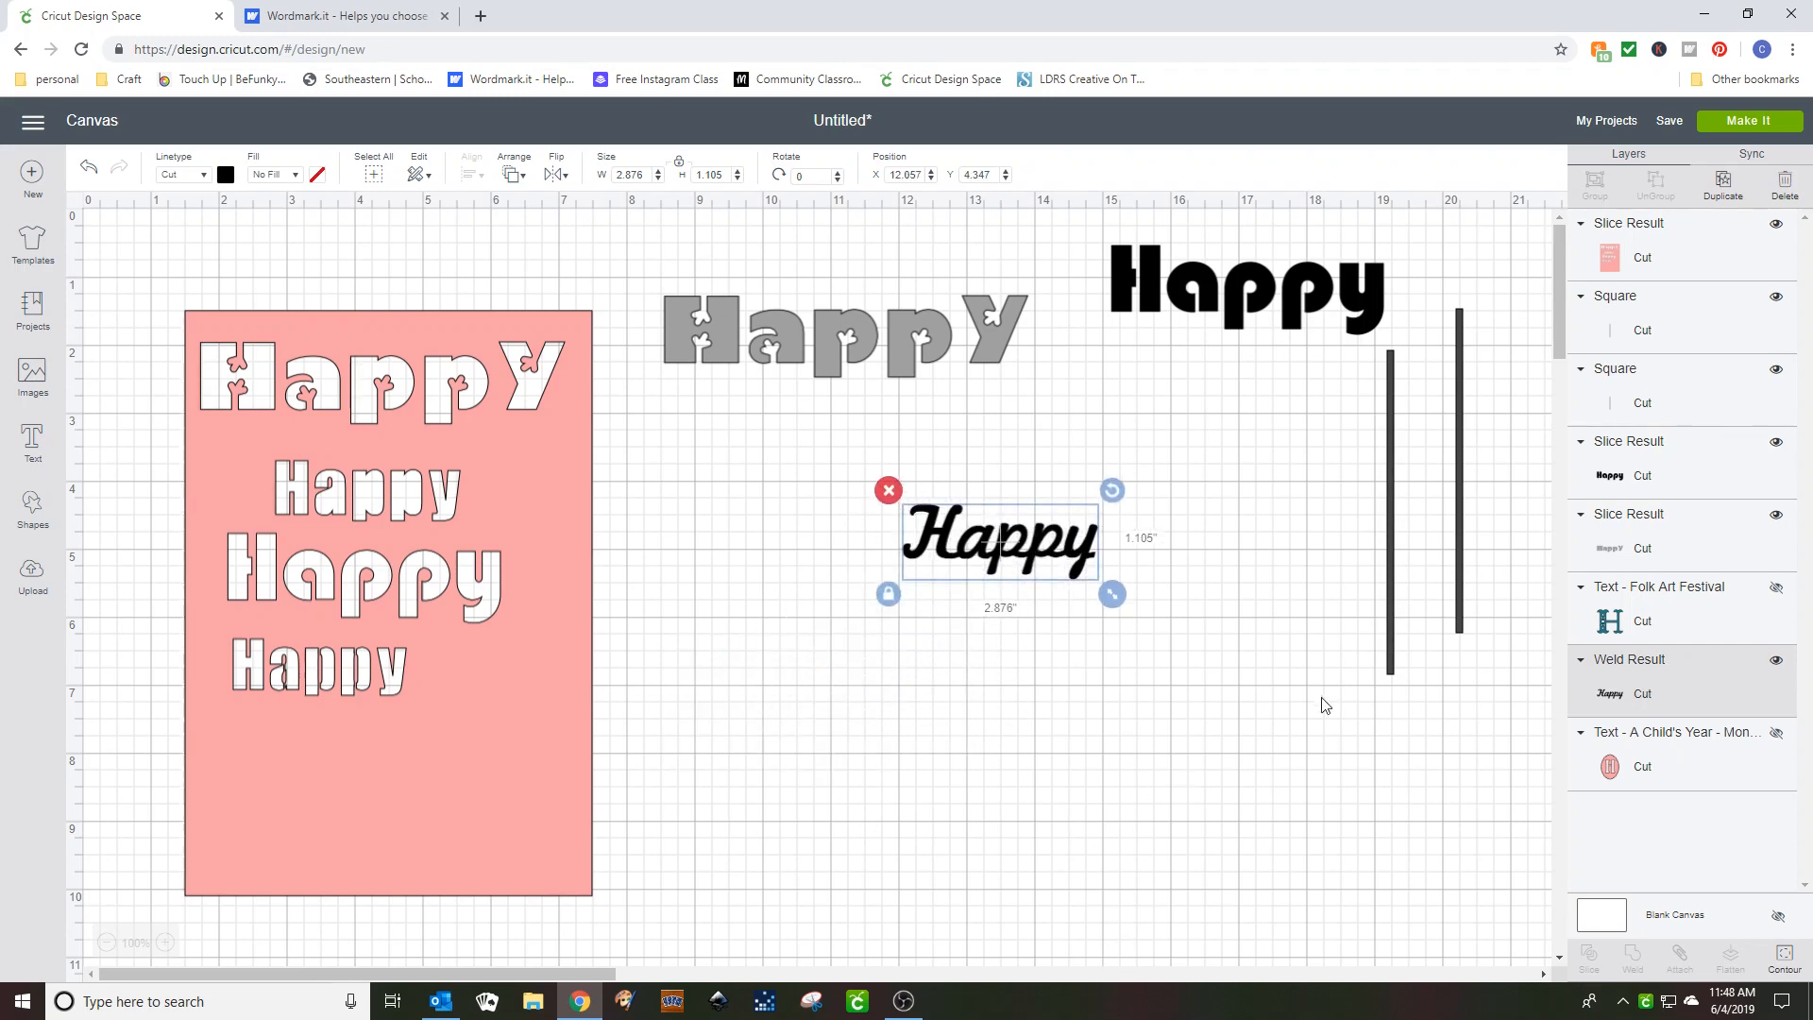
pyautogui.click(1392, 536)
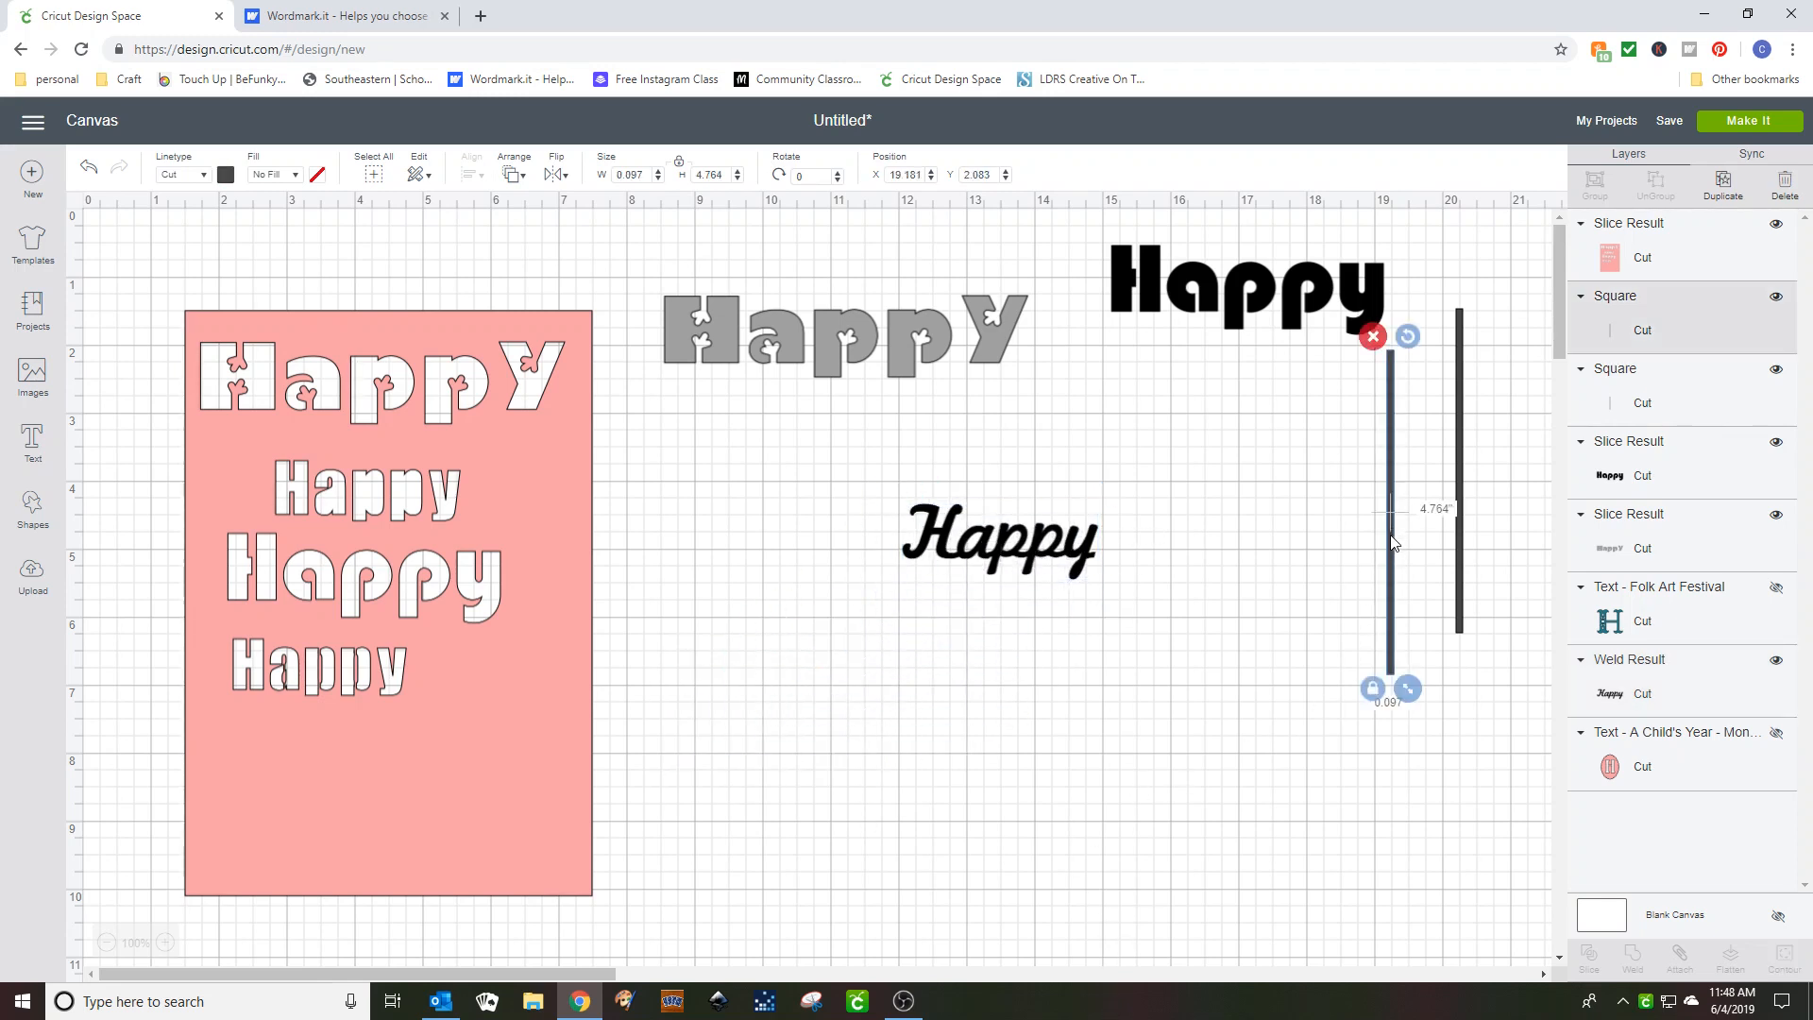
pyautogui.press('Delete')
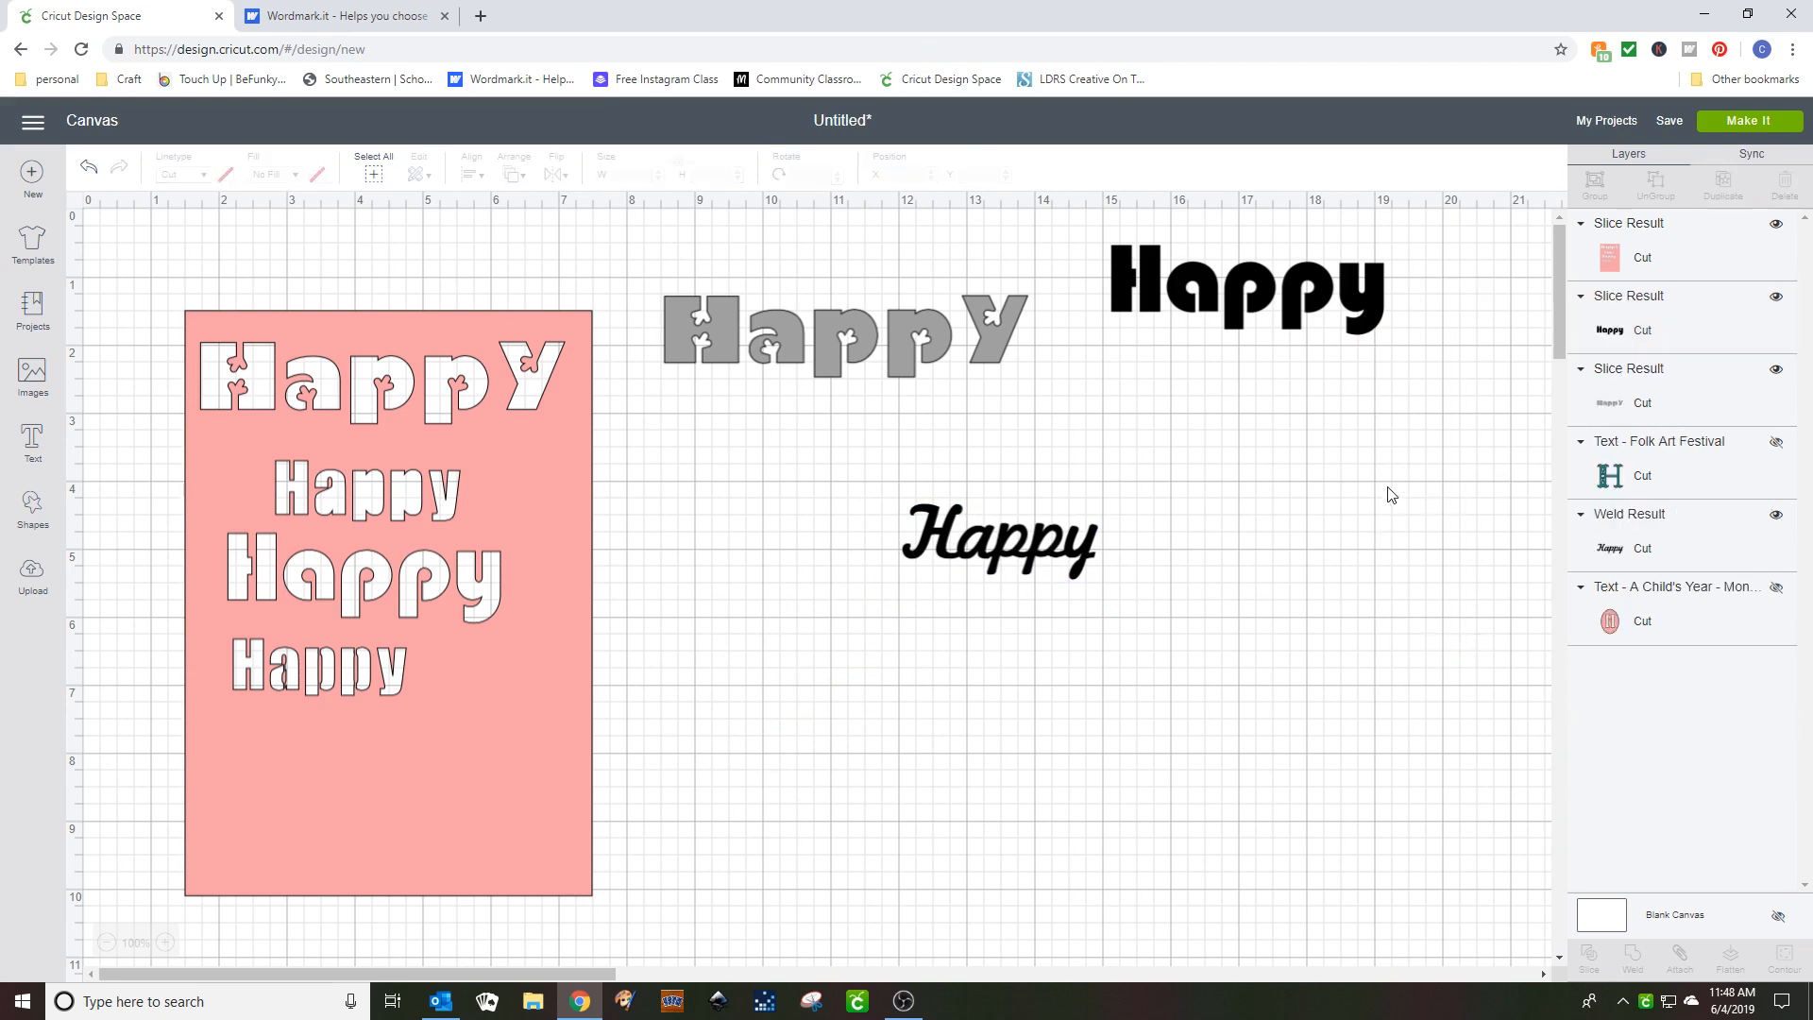
# - Add a square, unlock its proportions and reshape it into a thin horizontal bar about 9.5 by 0.07 in
pyautogui.click(34, 510)
pyautogui.click(109, 382)
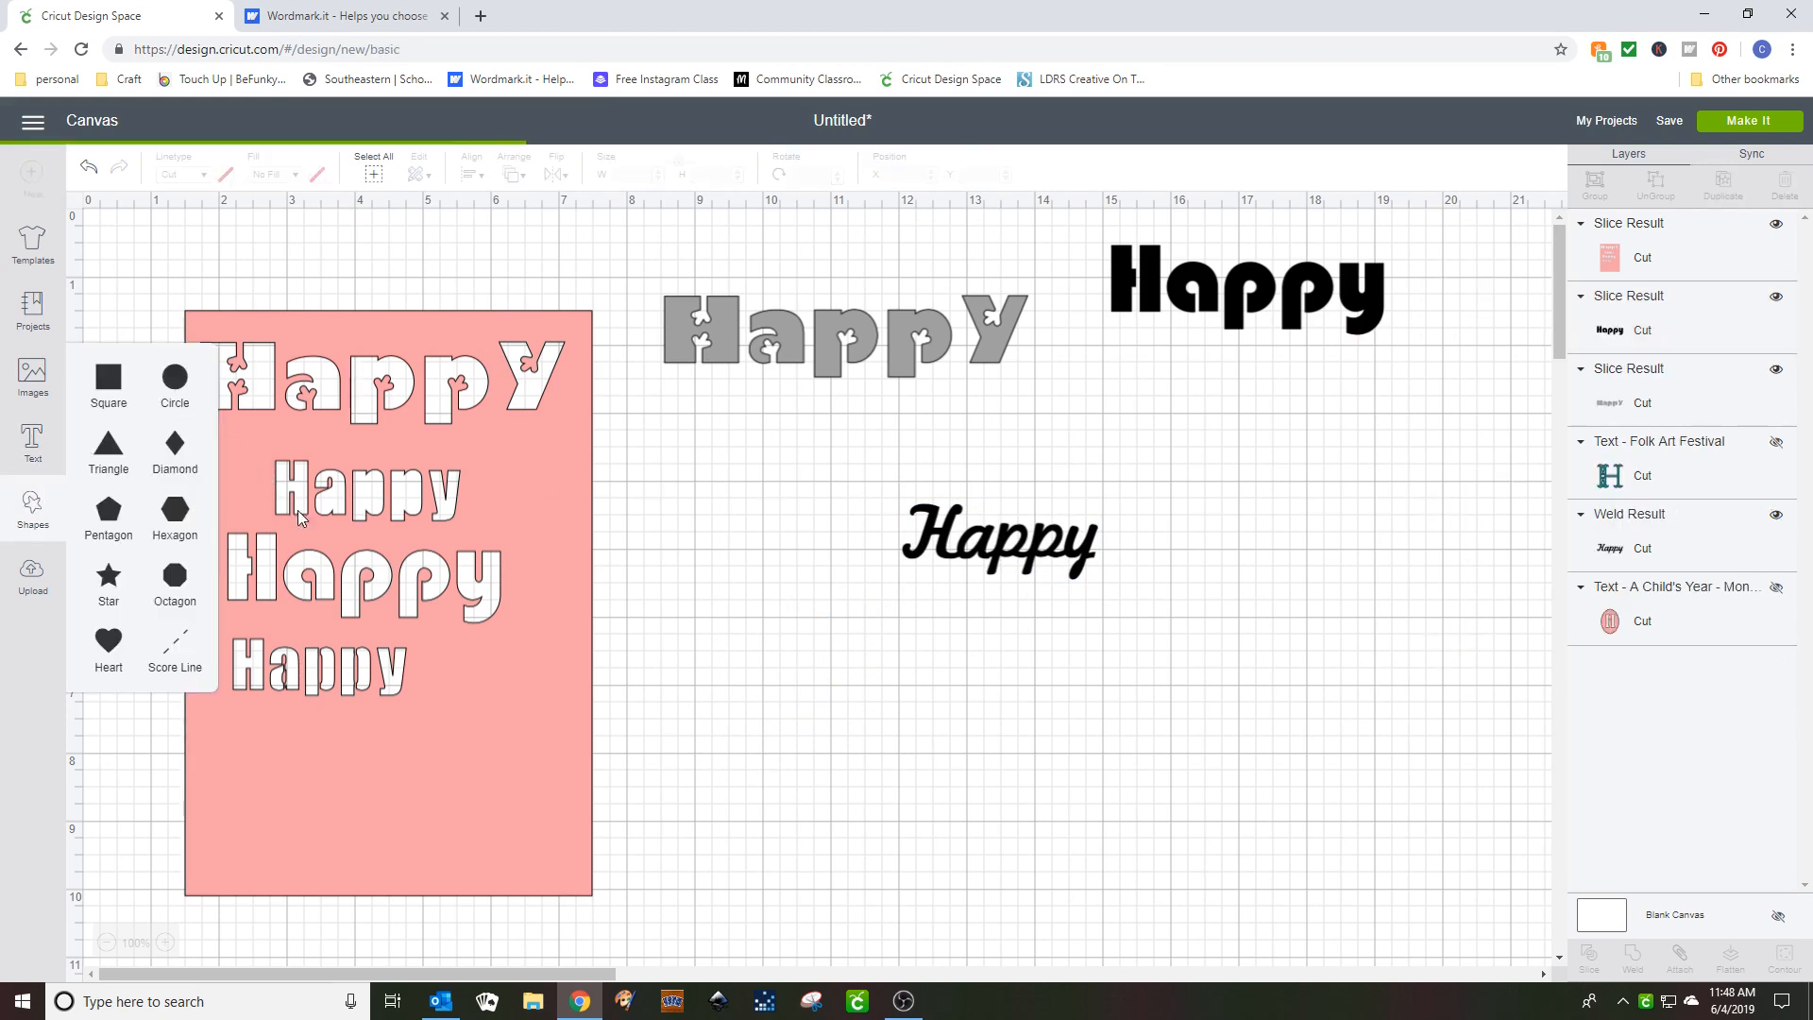
pyautogui.moveTo(514, 638)
pyautogui.mouseDown()
pyautogui.moveTo(562, 676)
pyautogui.moveTo(534, 660)
pyautogui.mouseUp()
pyautogui.click(271, 668)
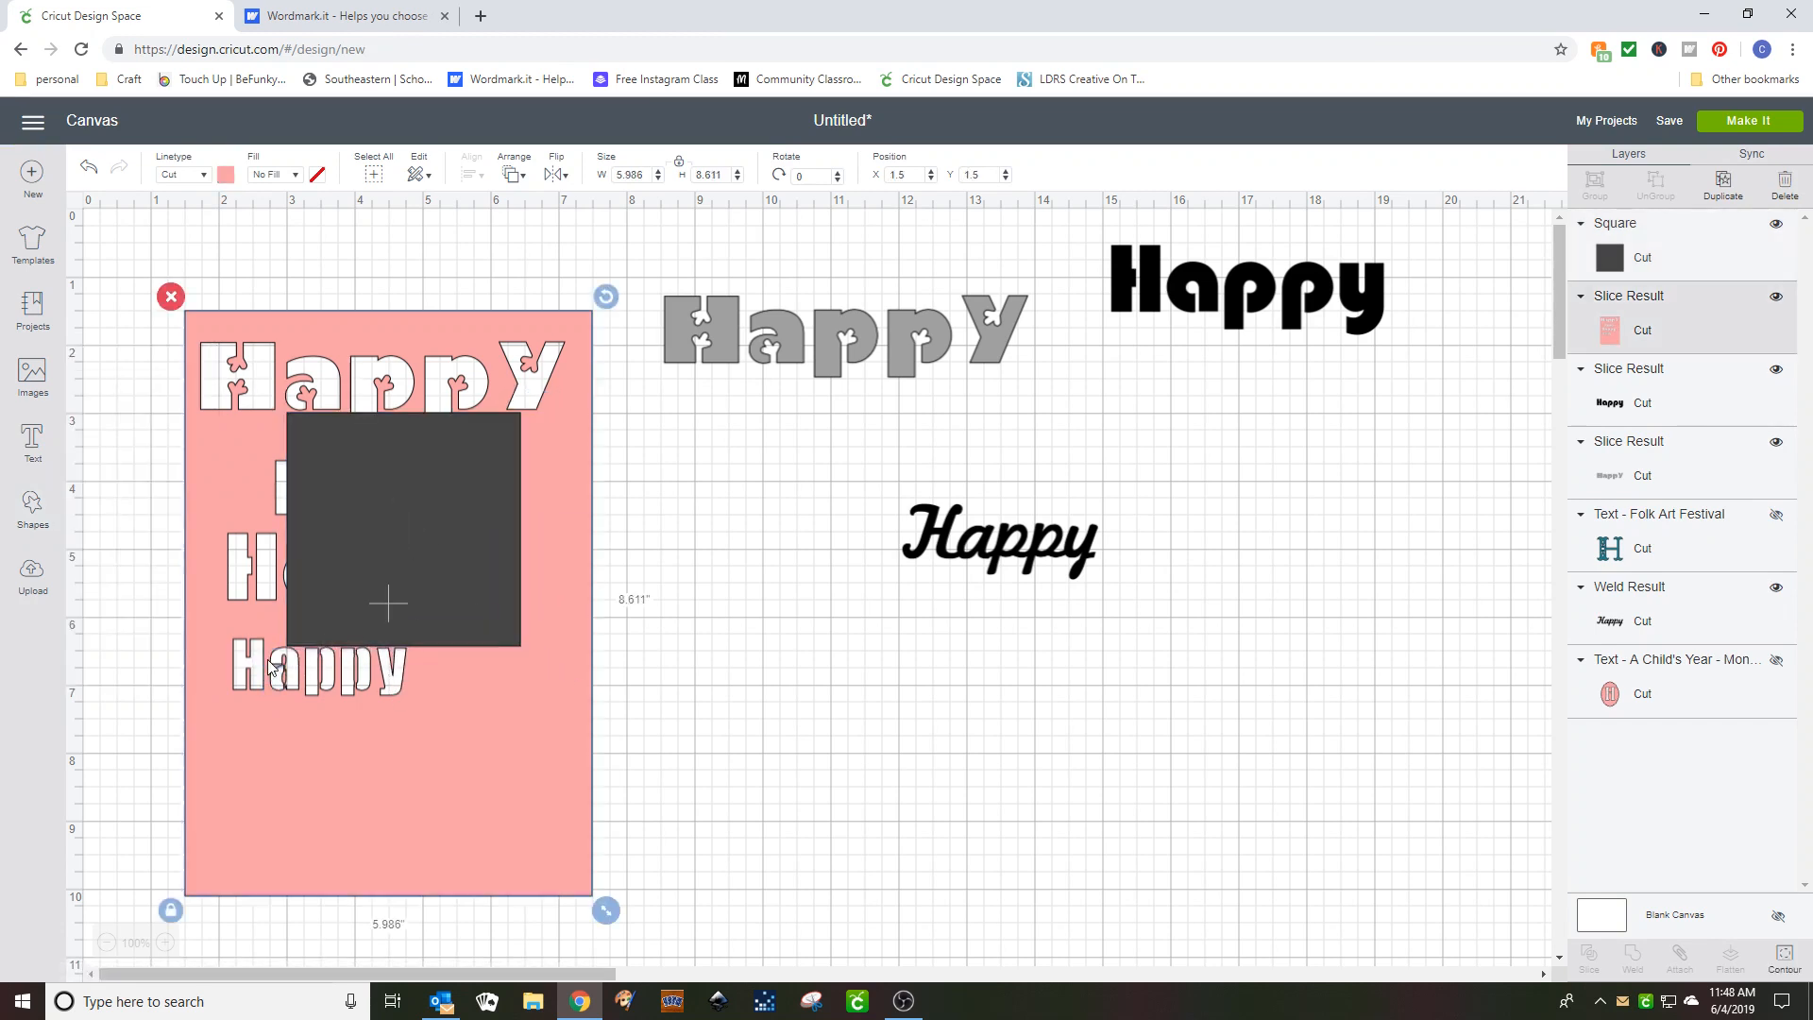
pyautogui.click(389, 577)
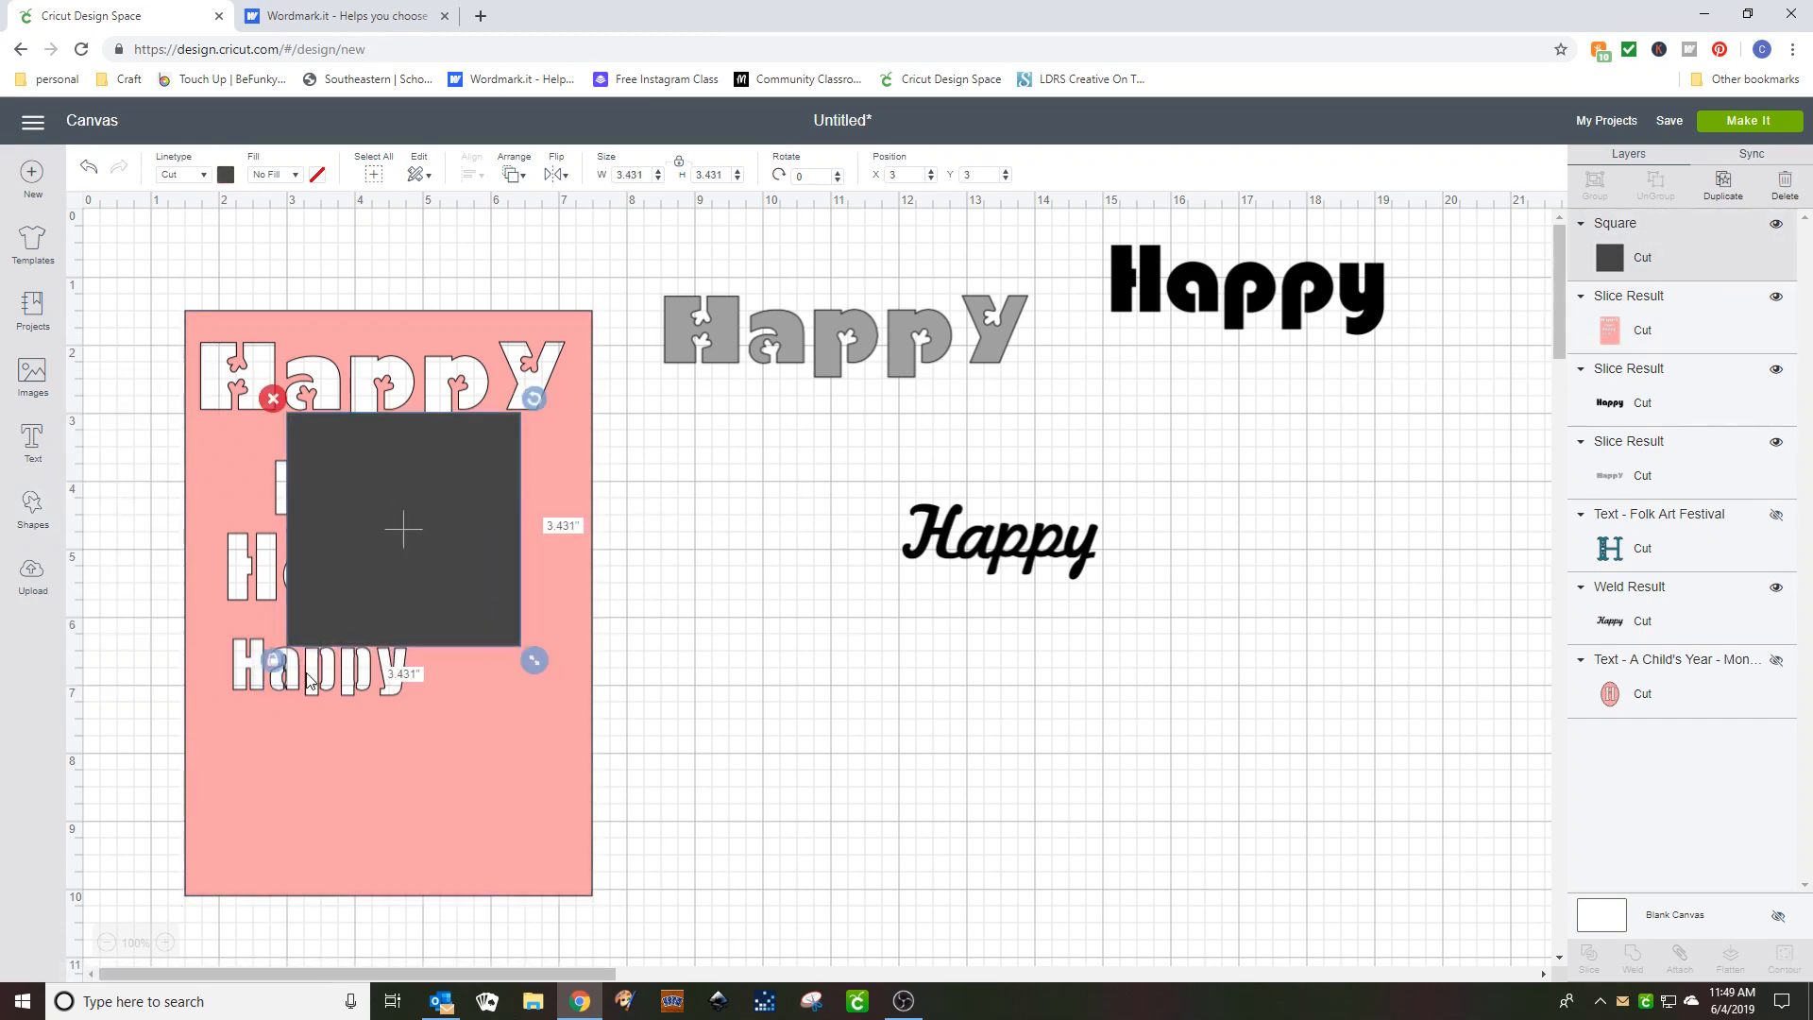
pyautogui.moveTo(535, 661); pyautogui.dragTo(945, 431)
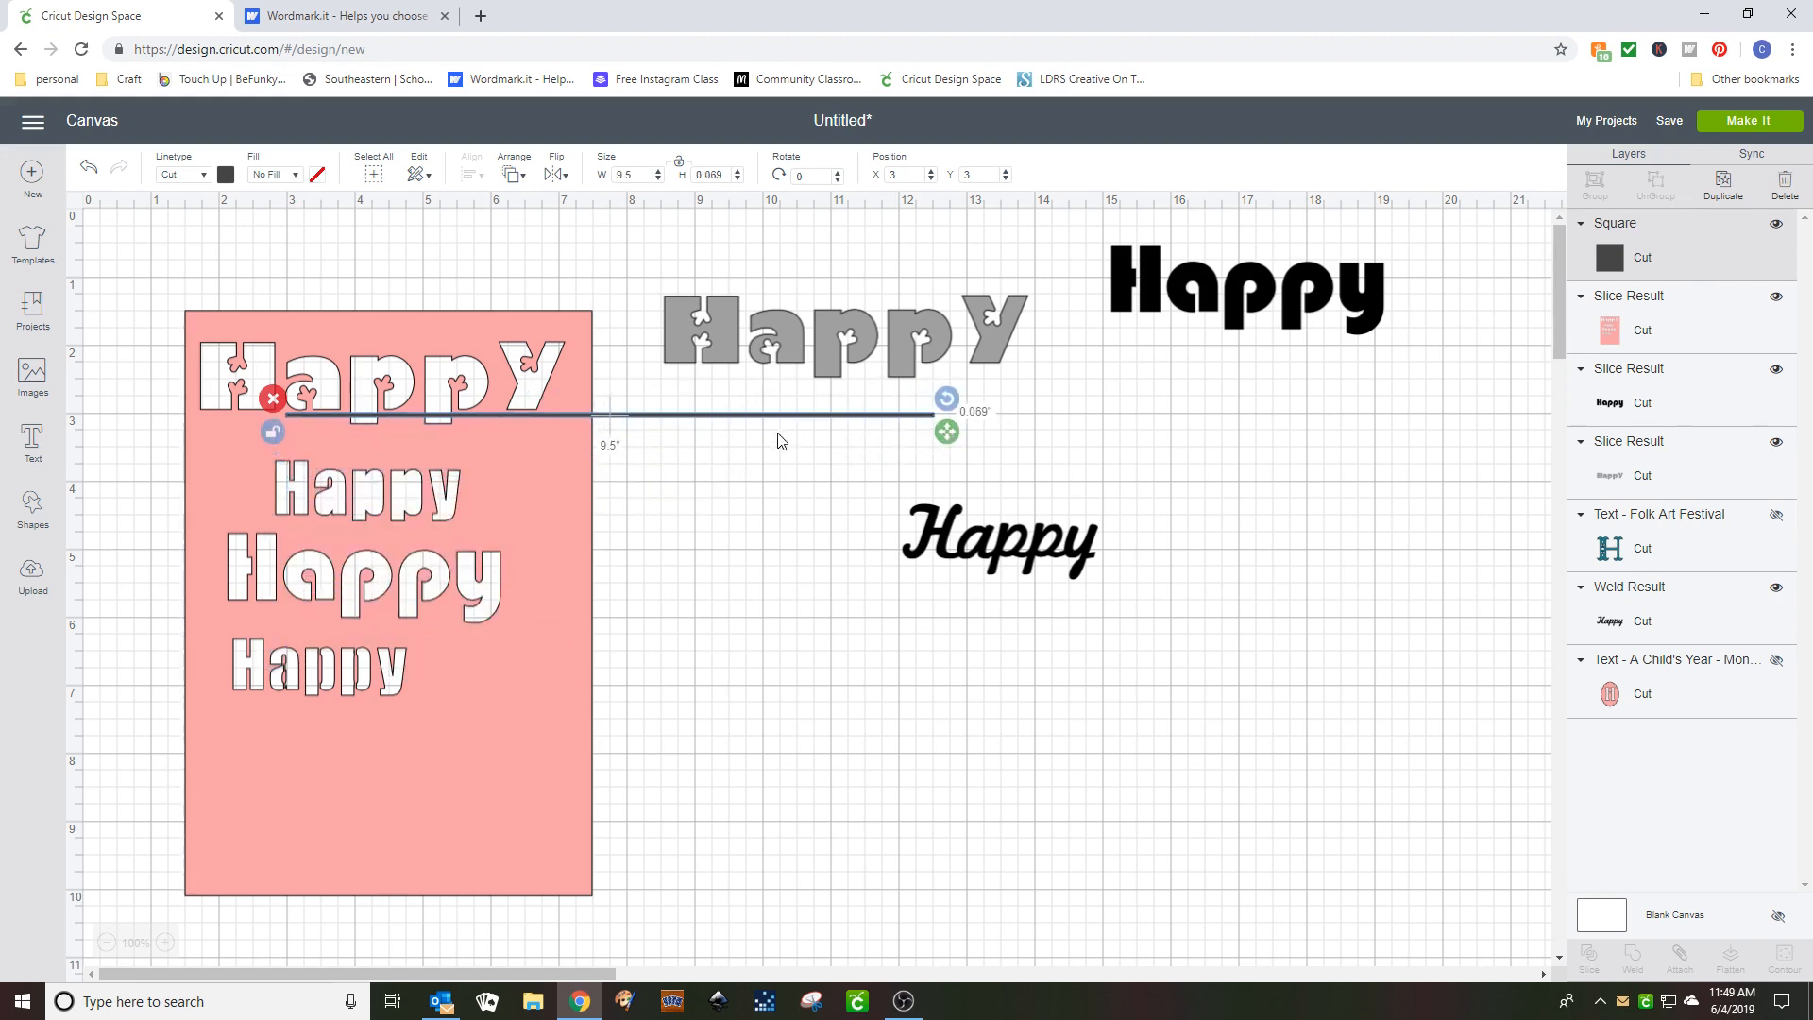
# - Place the horizontal bar across the middle of the script "Happy" and thin it to about 0.04 in
pyautogui.moveTo(723, 421); pyautogui.dragTo(1101, 548)
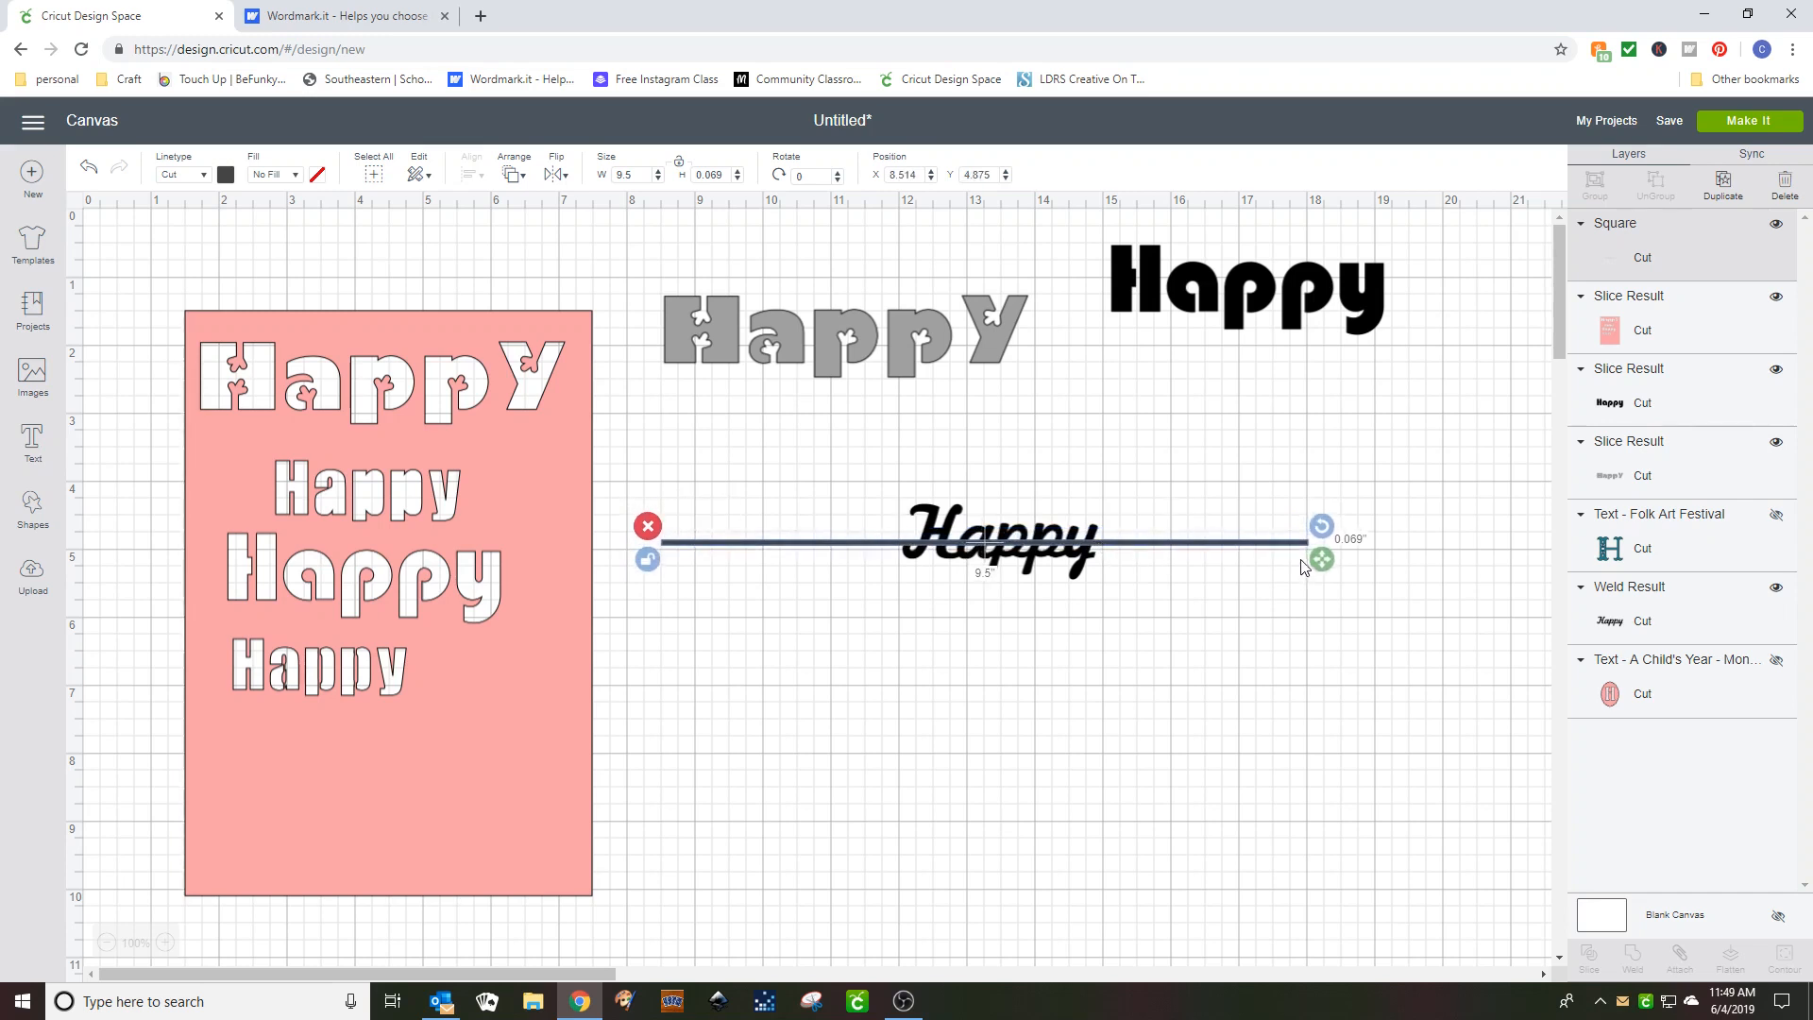
pyautogui.moveTo(1319, 562); pyautogui.dragTo(1318, 557)
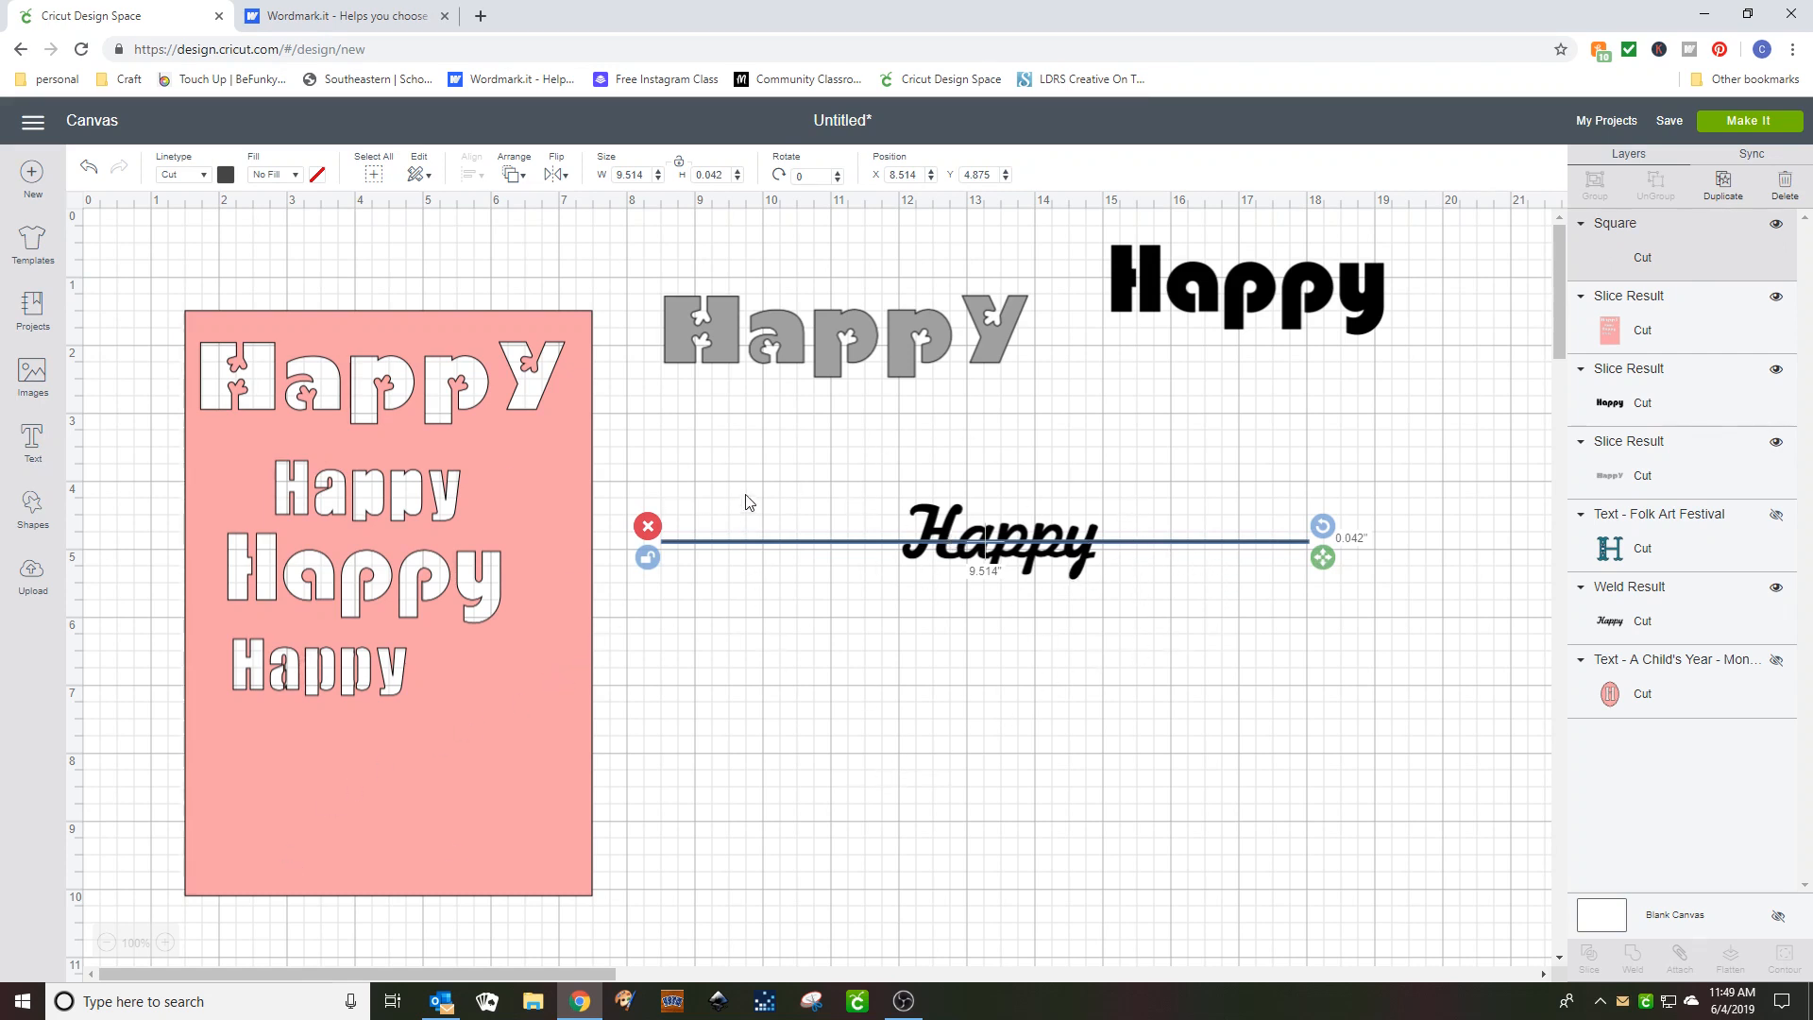
# - Slice the thin horizontal bar through the script "Happy" and move the cut bar to the free area below the word
pyautogui.moveTo(795, 465); pyautogui.dragTo(1169, 651)
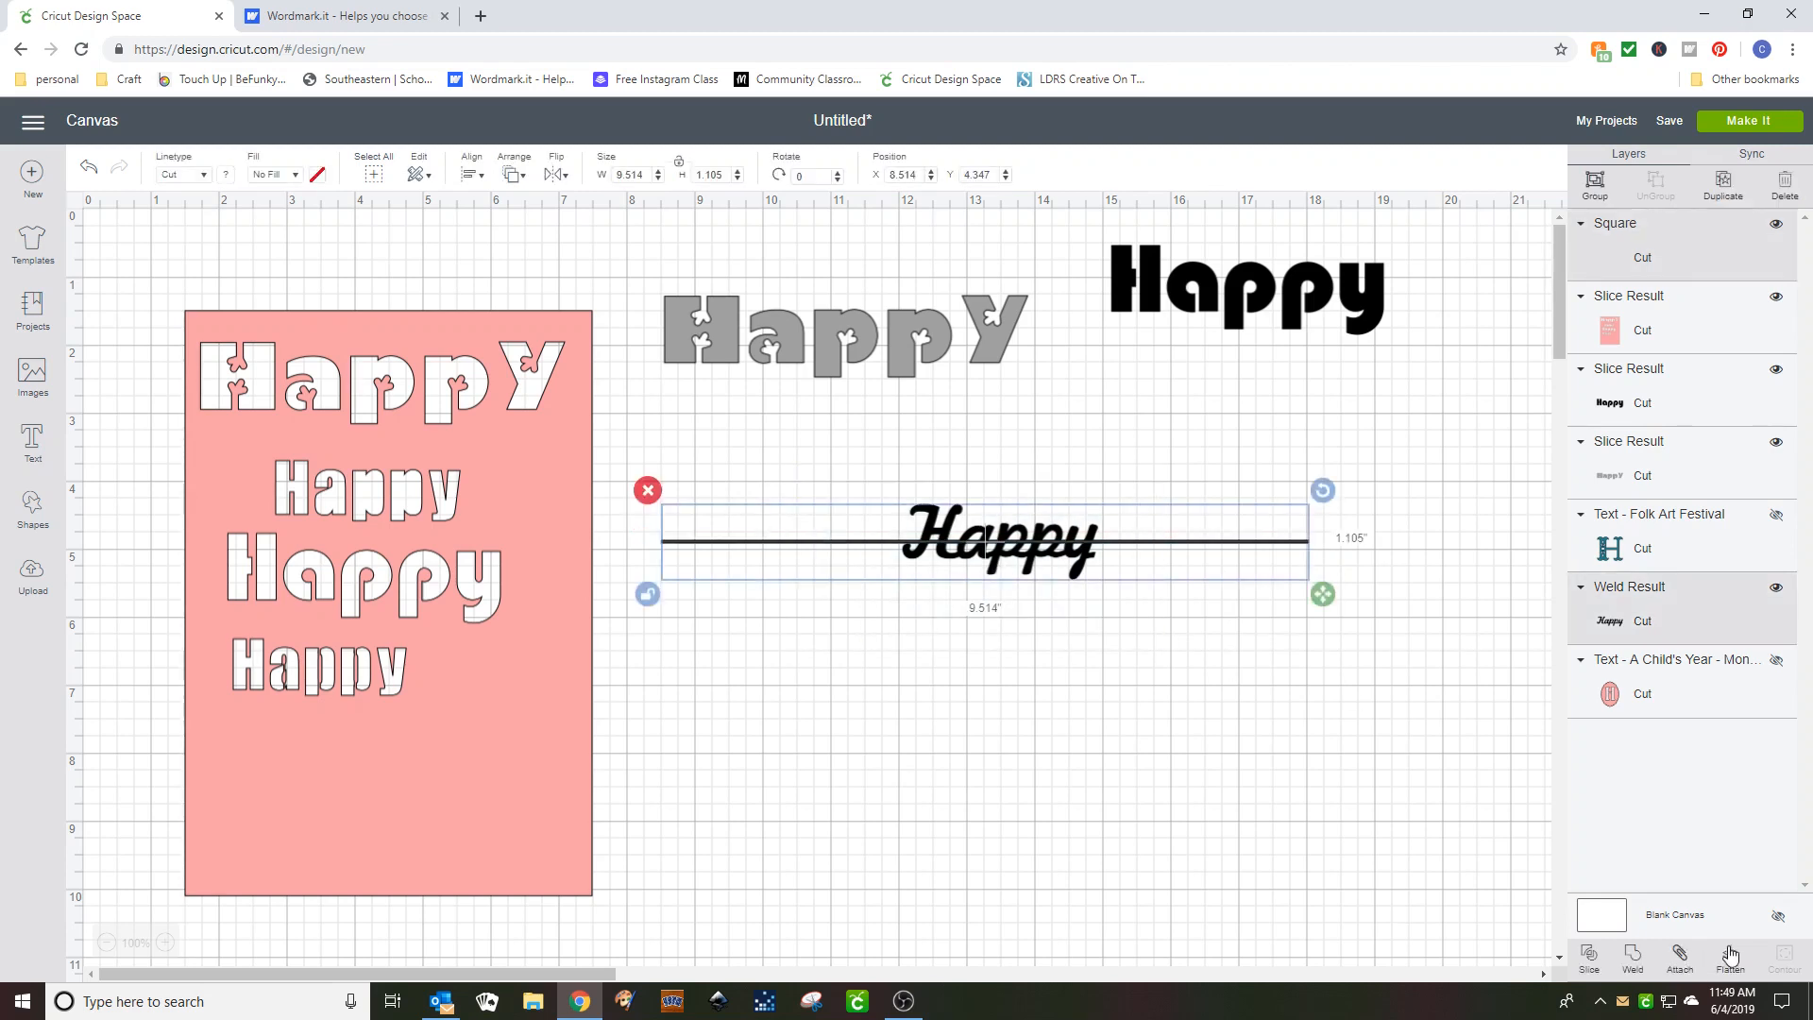
pyautogui.click(1585, 957)
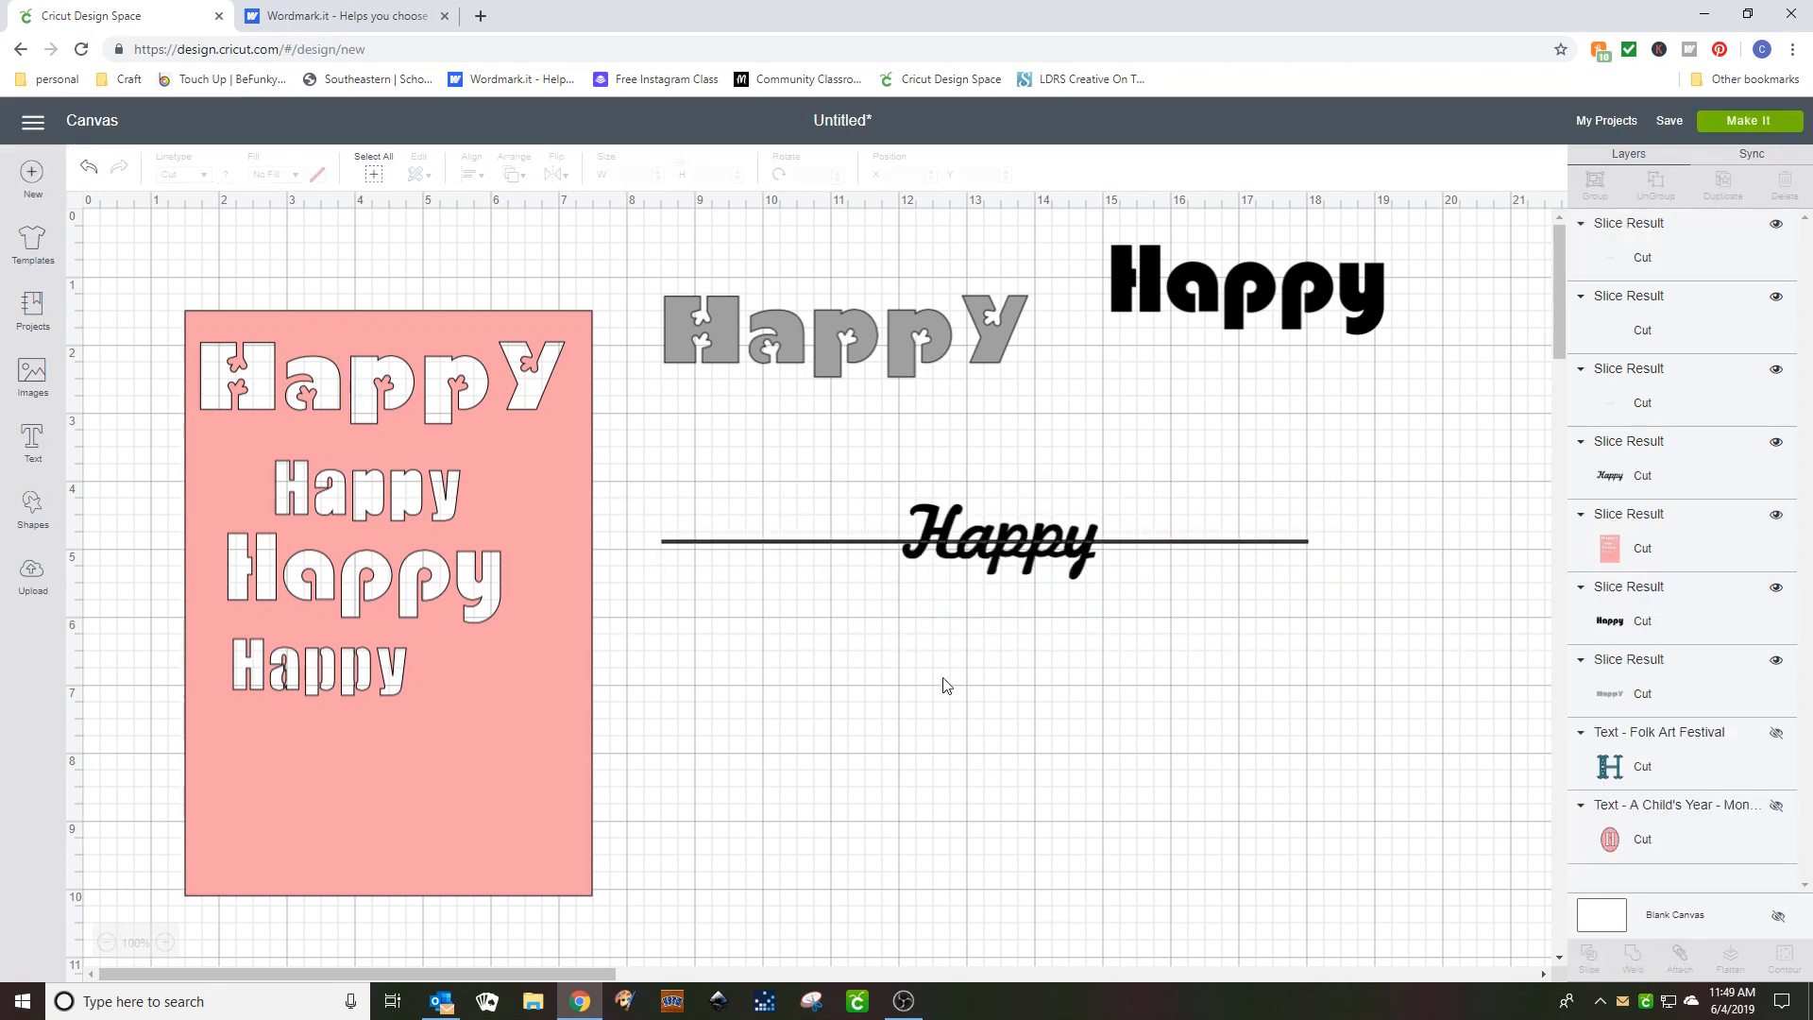
pyautogui.moveTo(854, 542); pyautogui.dragTo(914, 711)
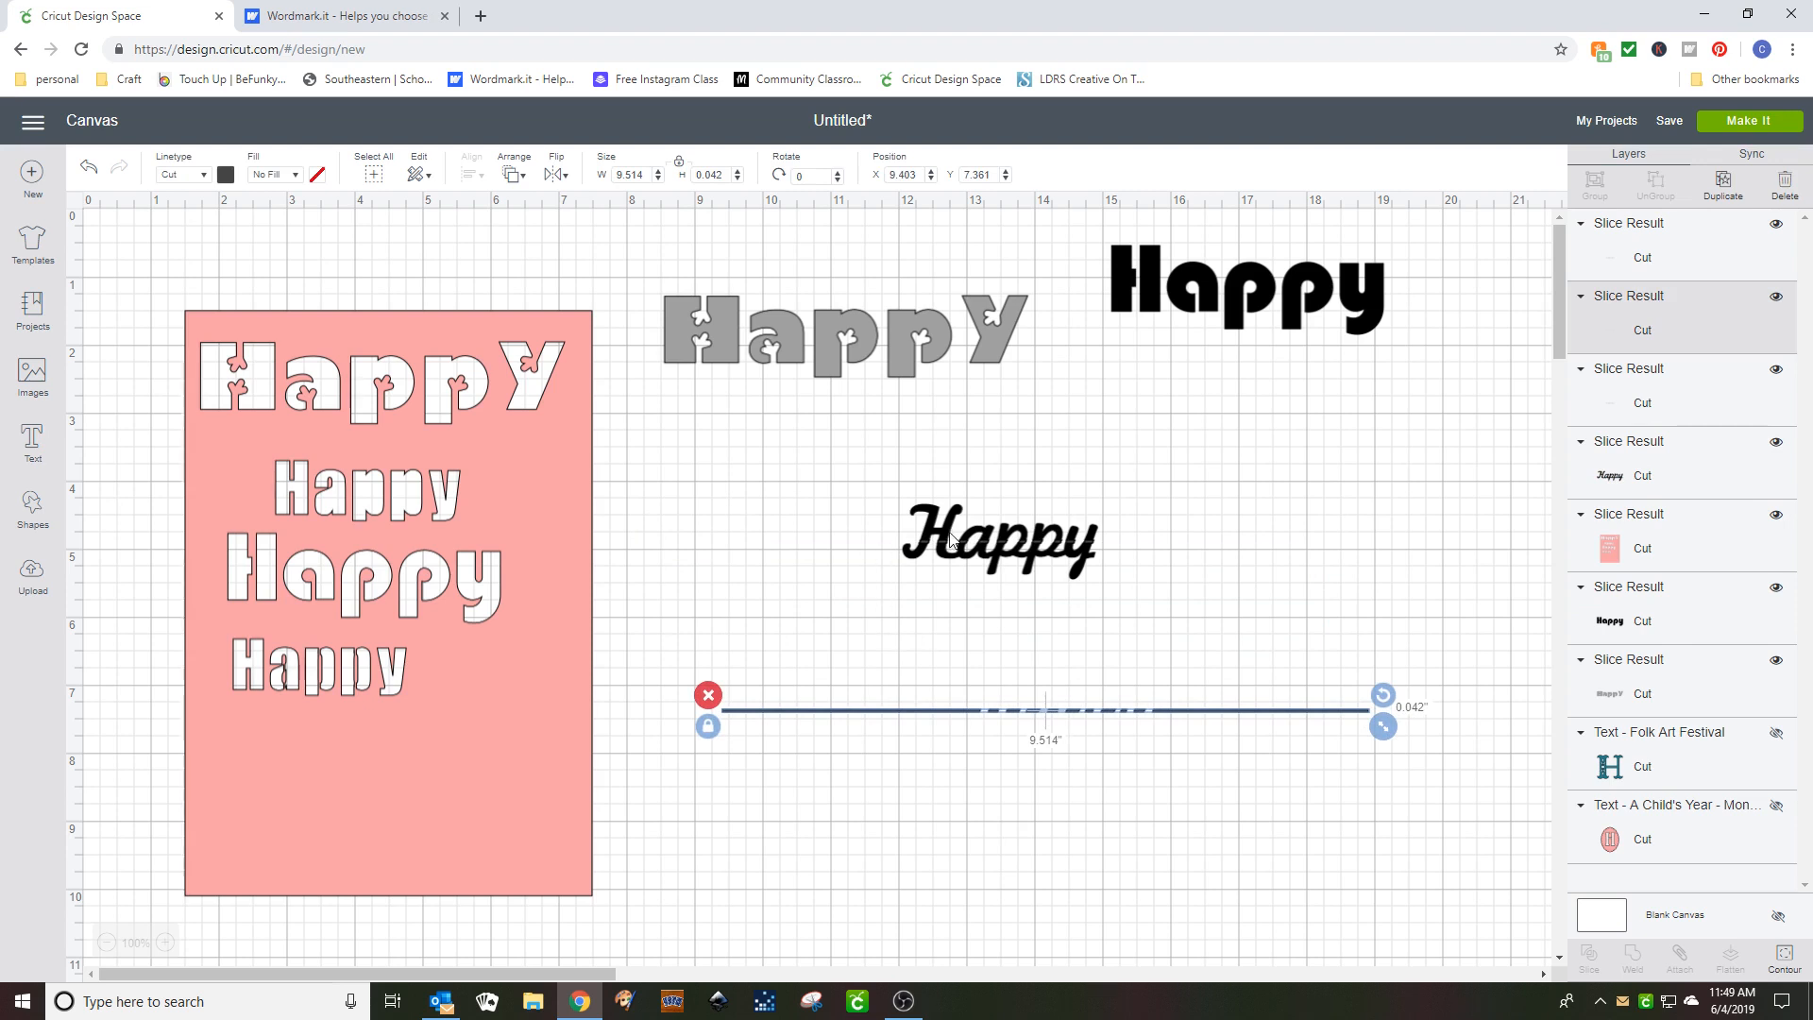
# - Place the bridged script "Happy" below the other words on the pink rectangle, slice it out and move both leftover copies off
pyautogui.moveTo(943, 526); pyautogui.dragTo(255, 745)
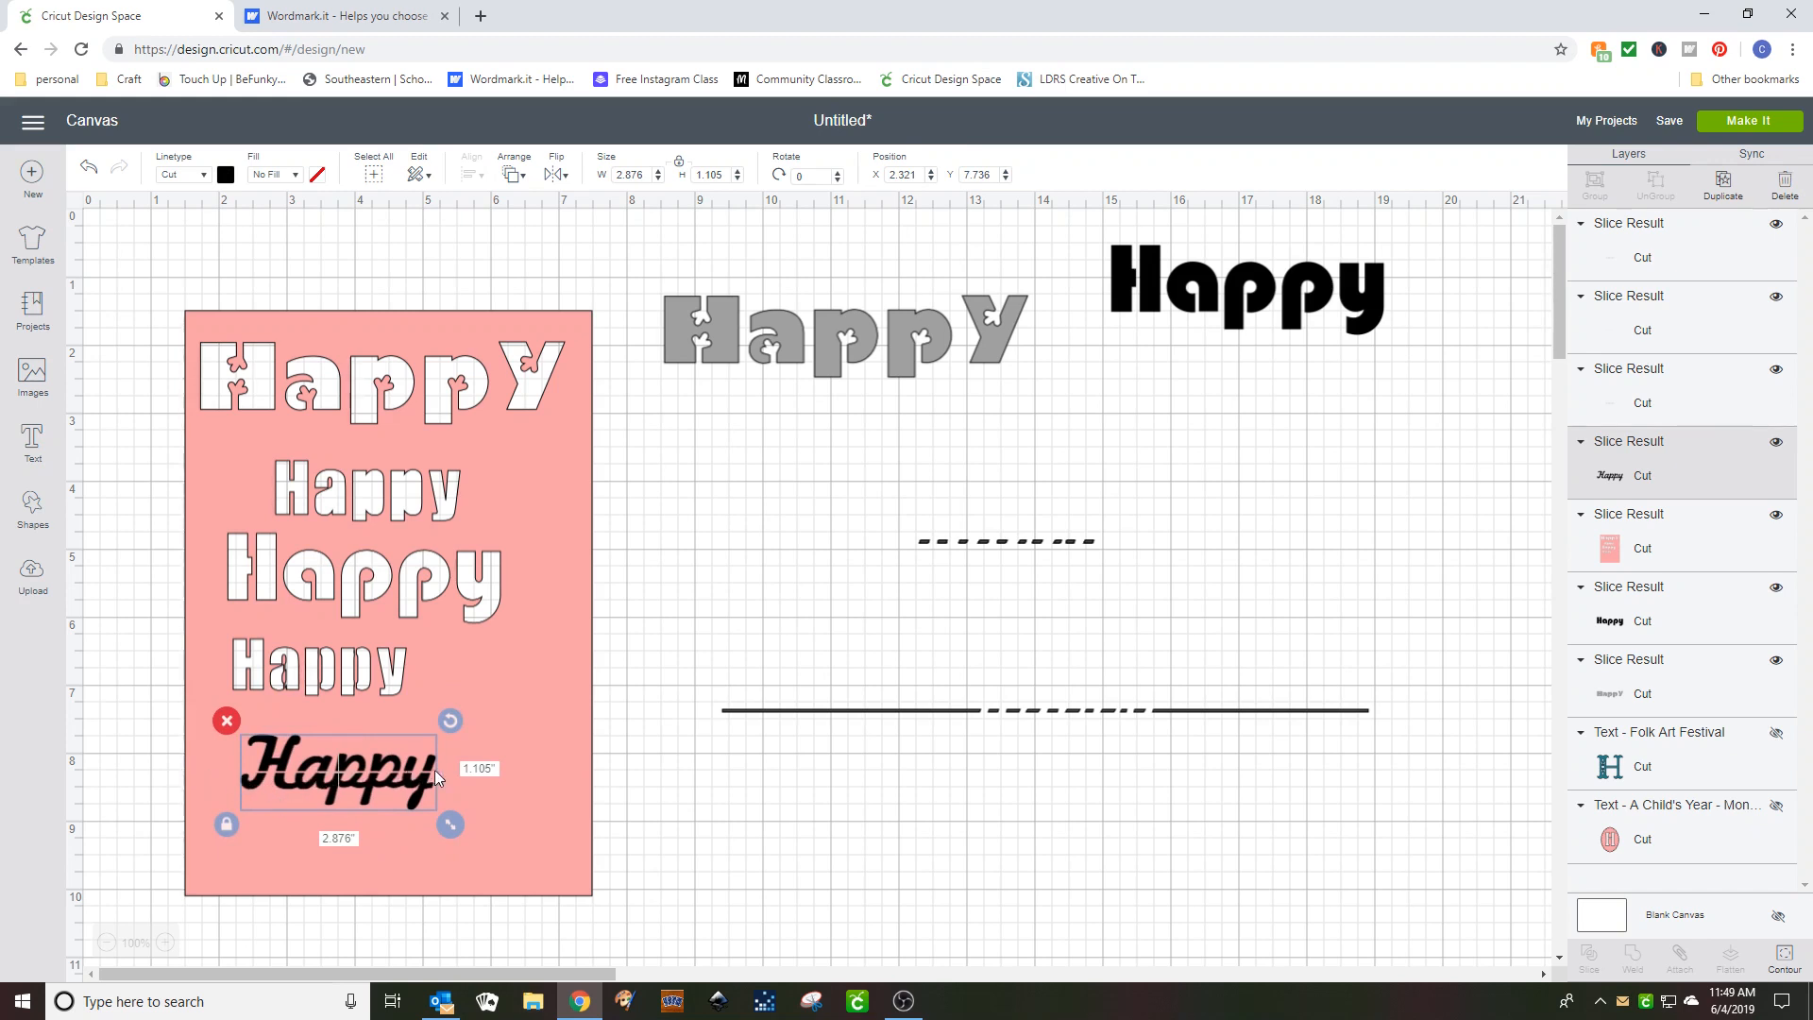
pyautogui.keyDown('shift'); pyautogui.click(454, 803); pyautogui.keyUp('shift')
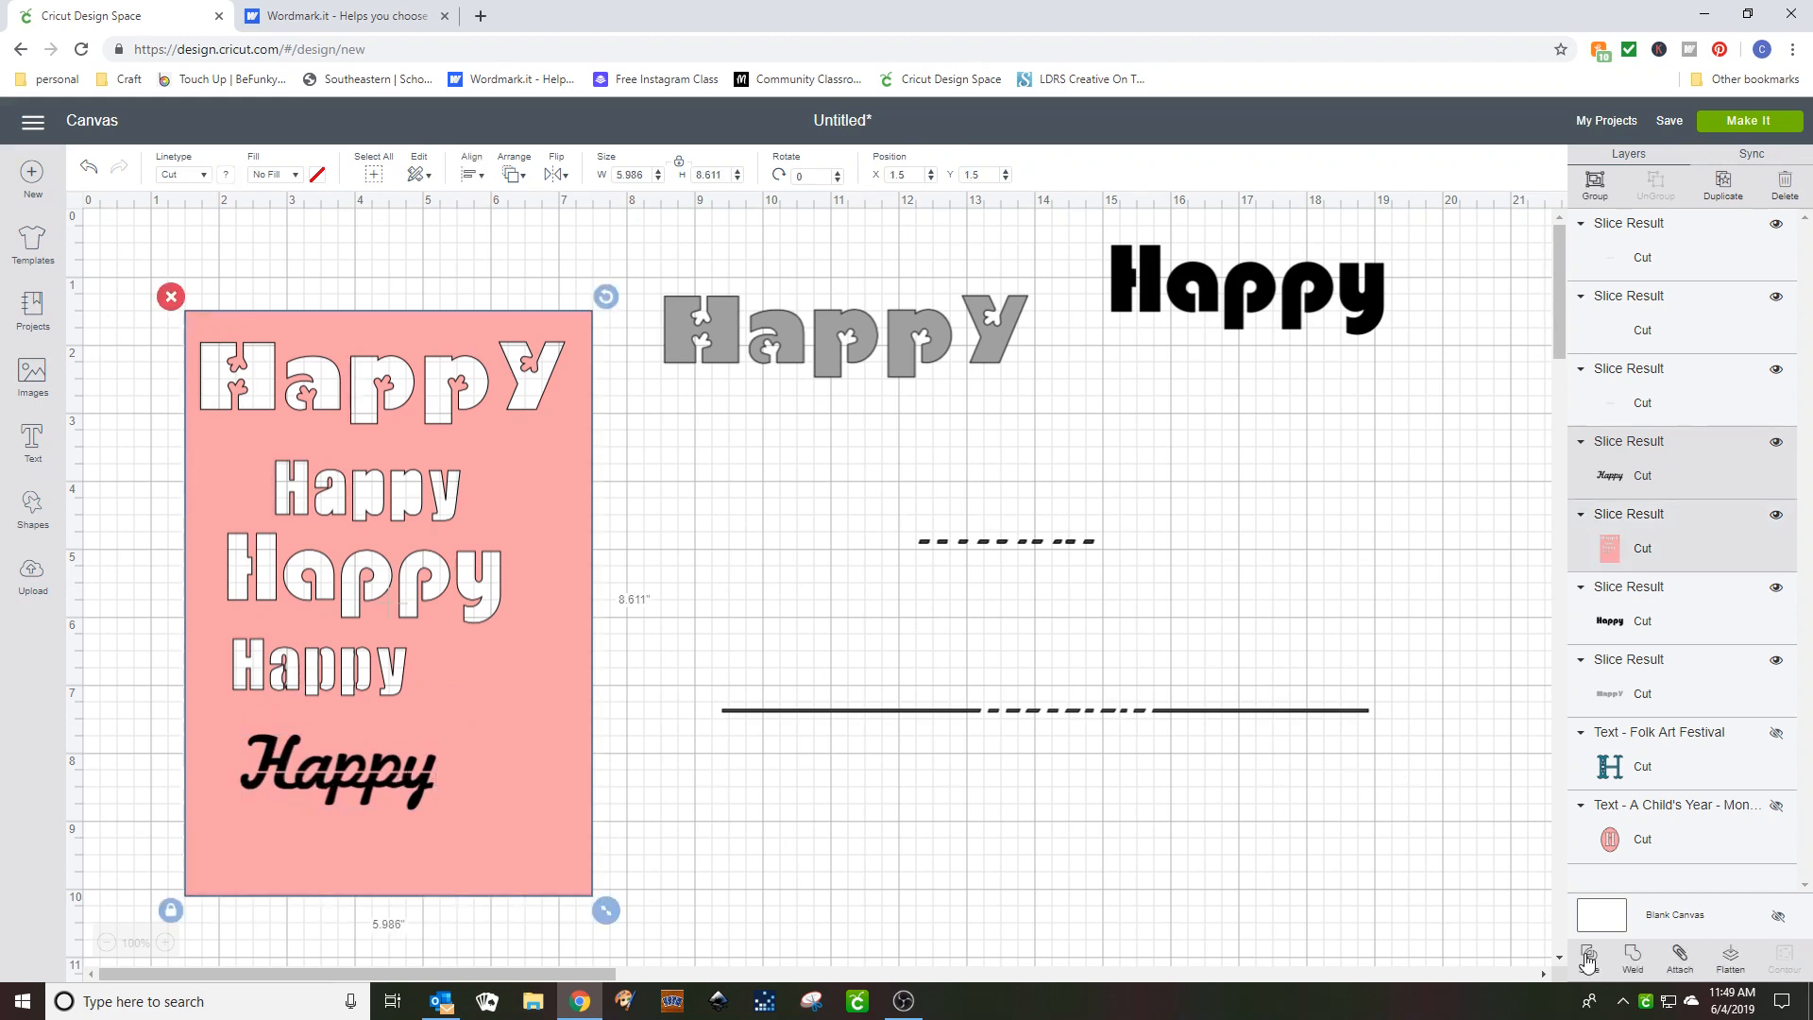
pyautogui.click(1587, 957)
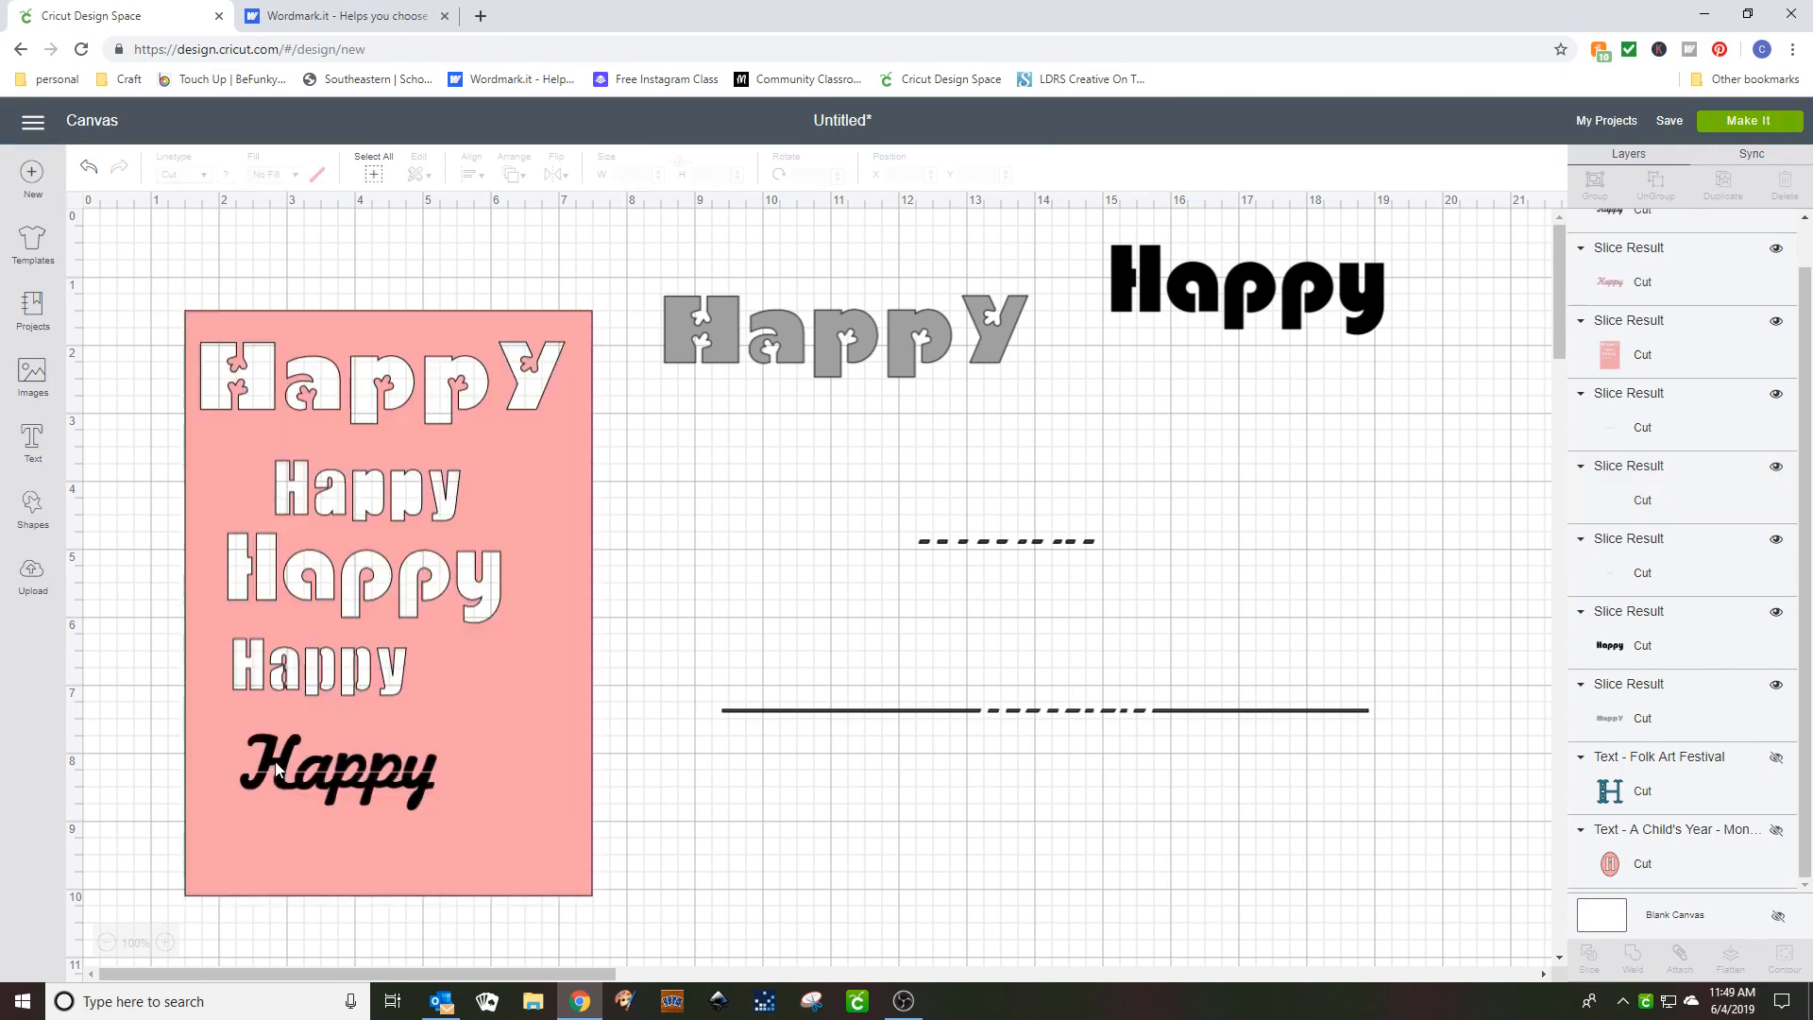
pyautogui.moveTo(277, 770); pyautogui.dragTo(911, 618)
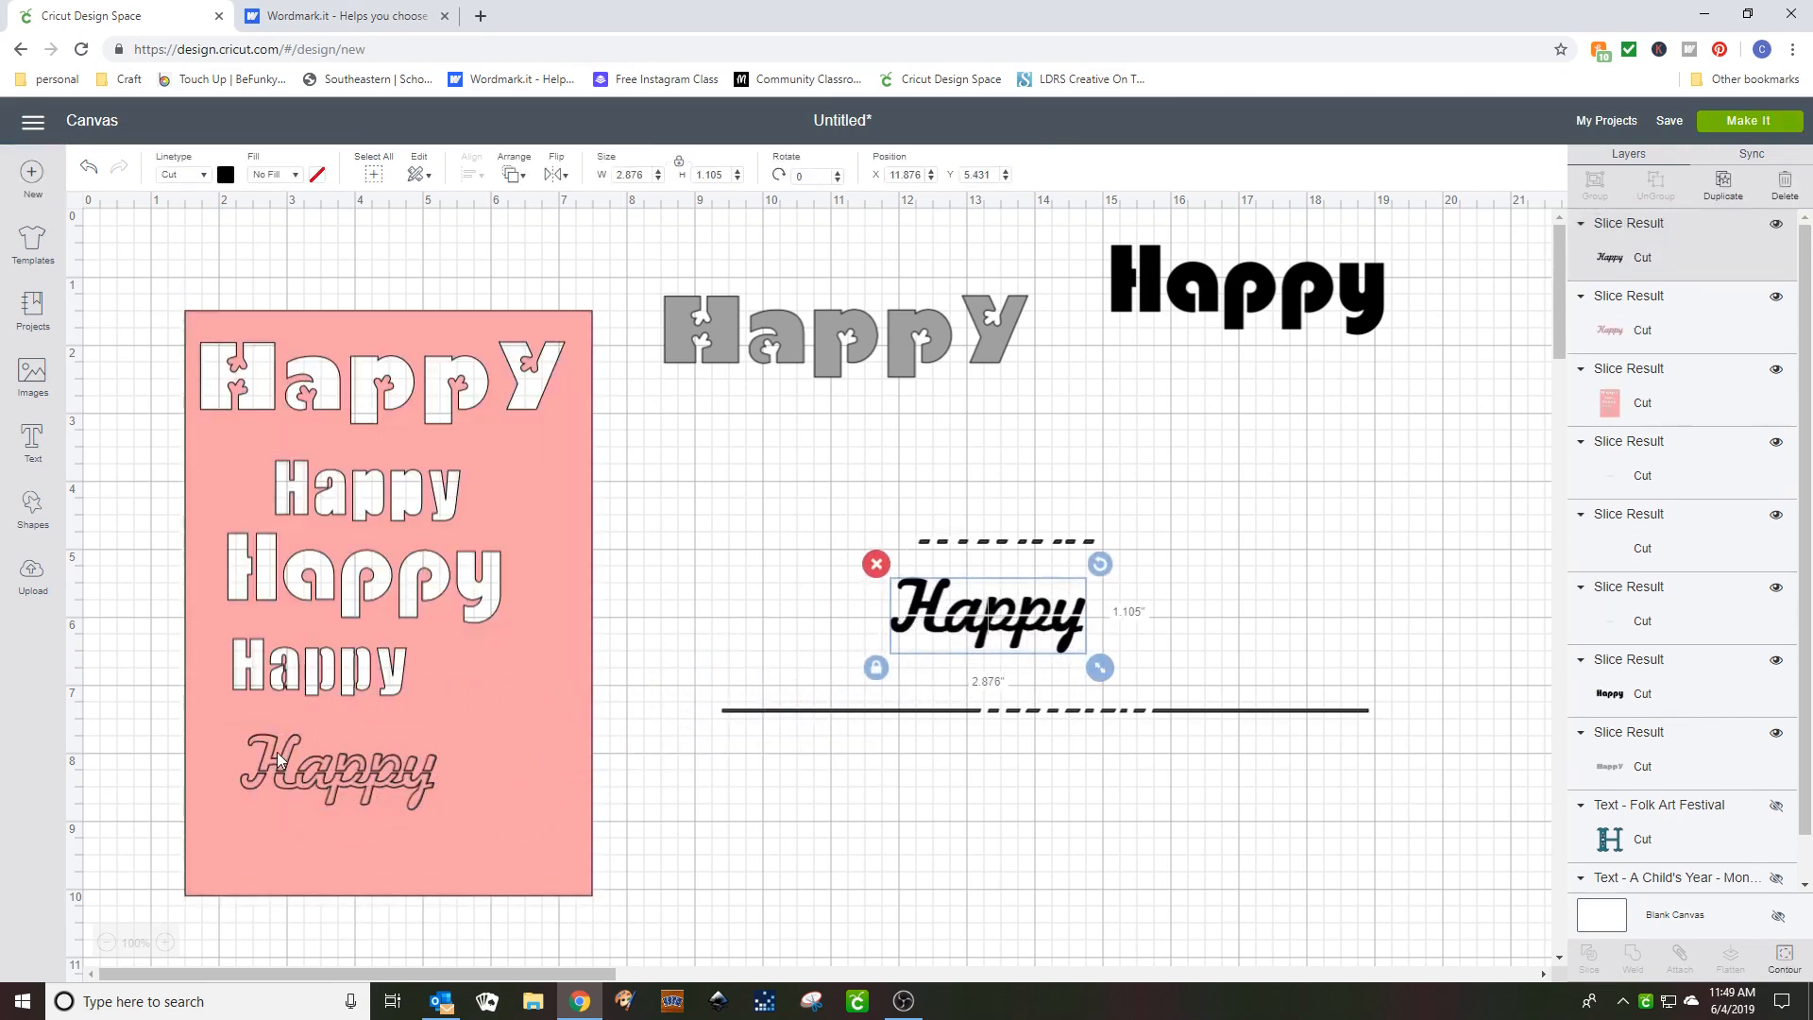
pyautogui.moveTo(276, 751); pyautogui.dragTo(821, 719)
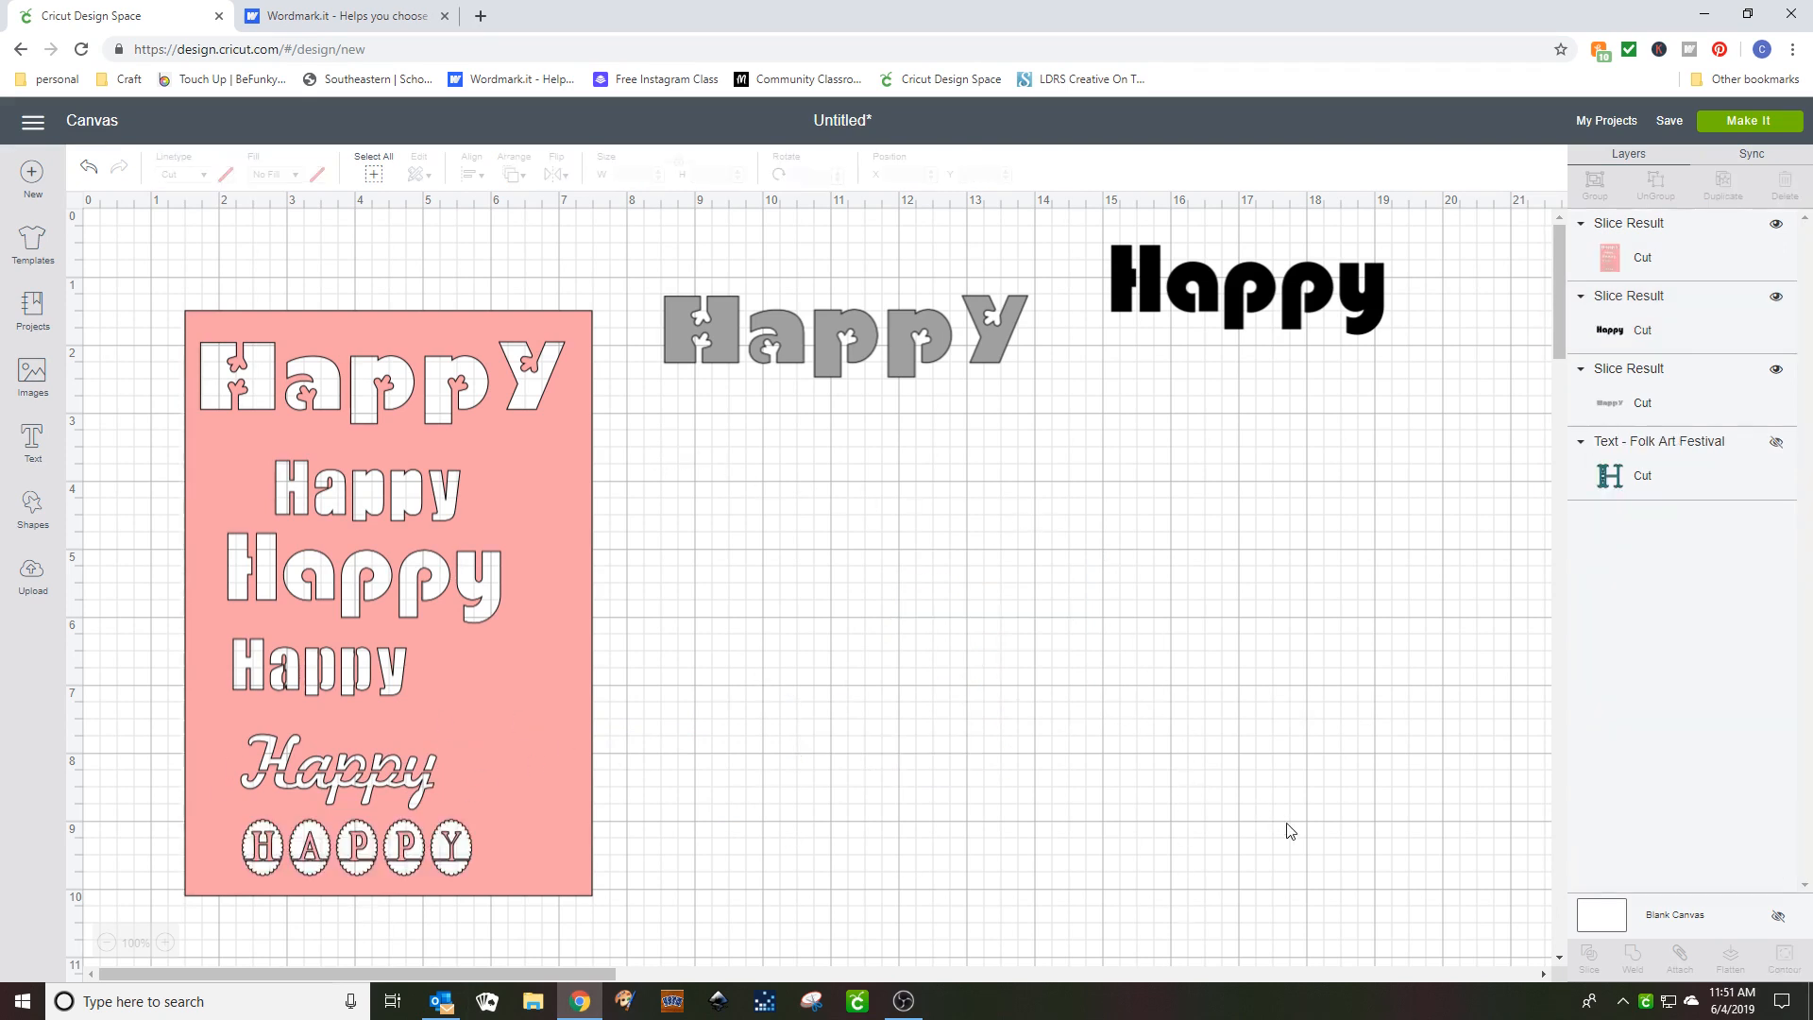
# - Show the hidden Folk Art Festival "Happy" in the free canvas area and lay a vertical bar about 0.1 by 3.15 in over the H's left stem
pyautogui.click(1782, 443)
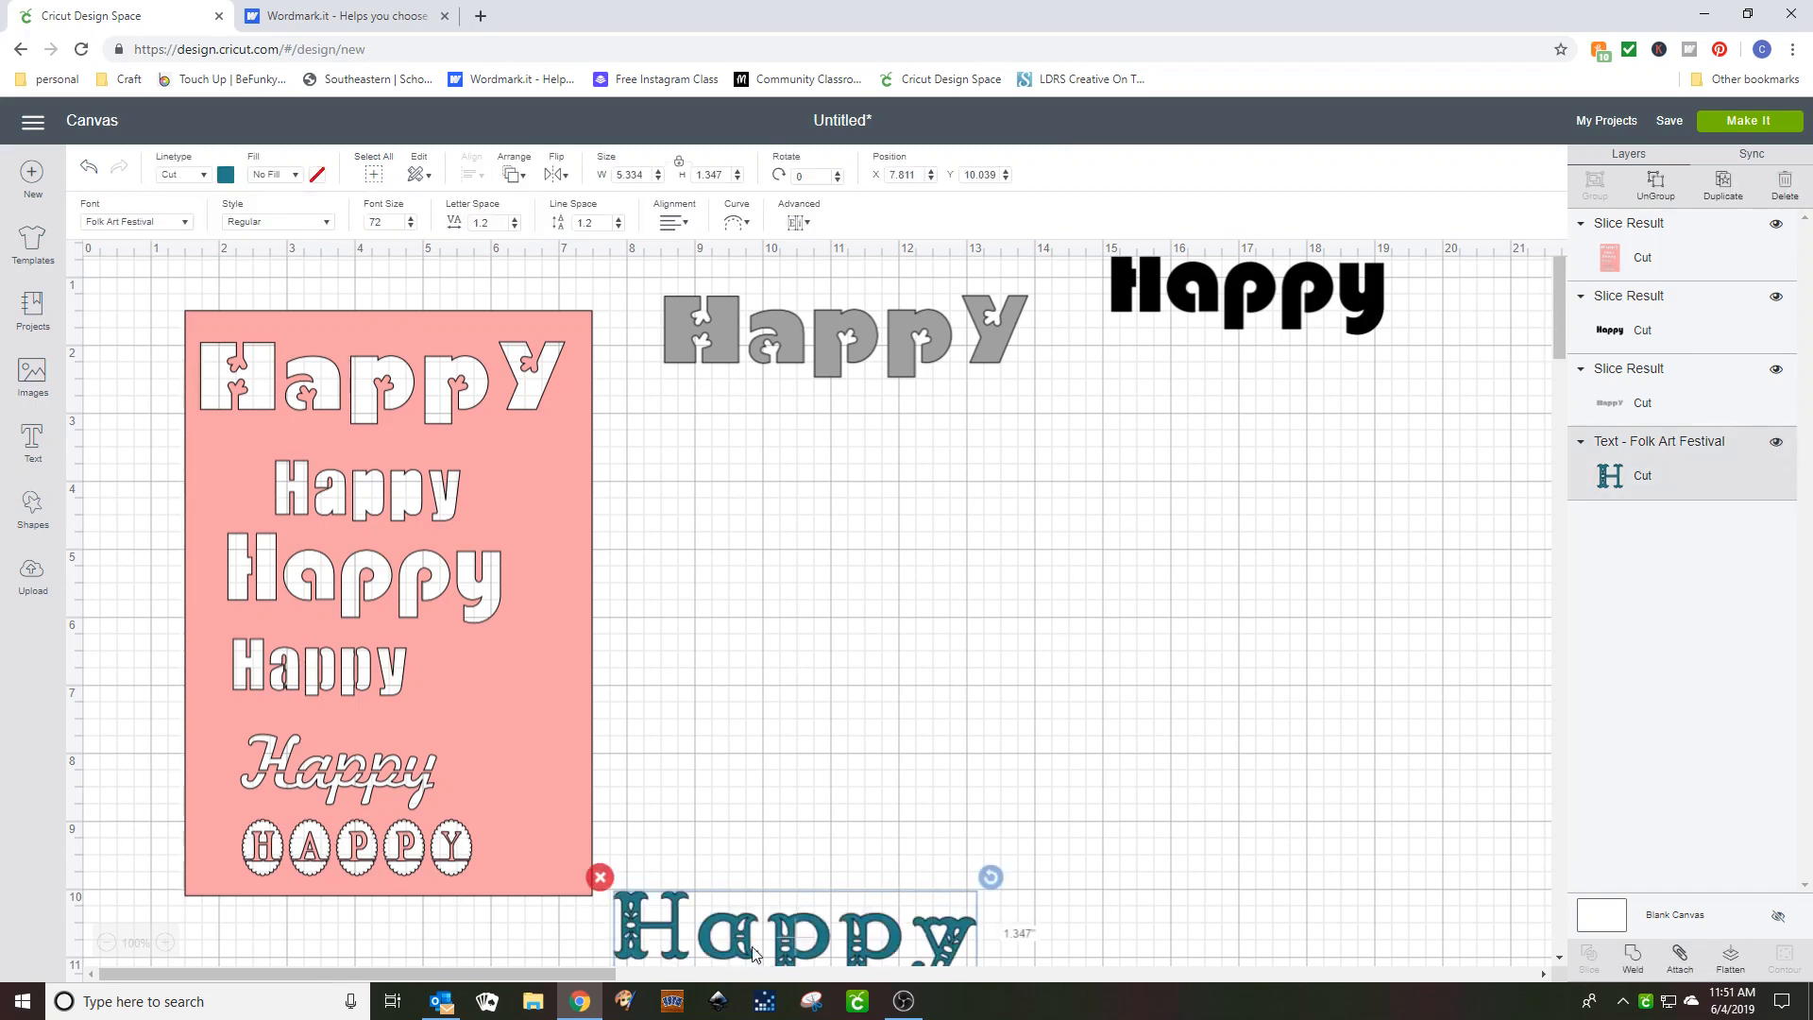
pyautogui.moveTo(760, 908); pyautogui.dragTo(920, 570)
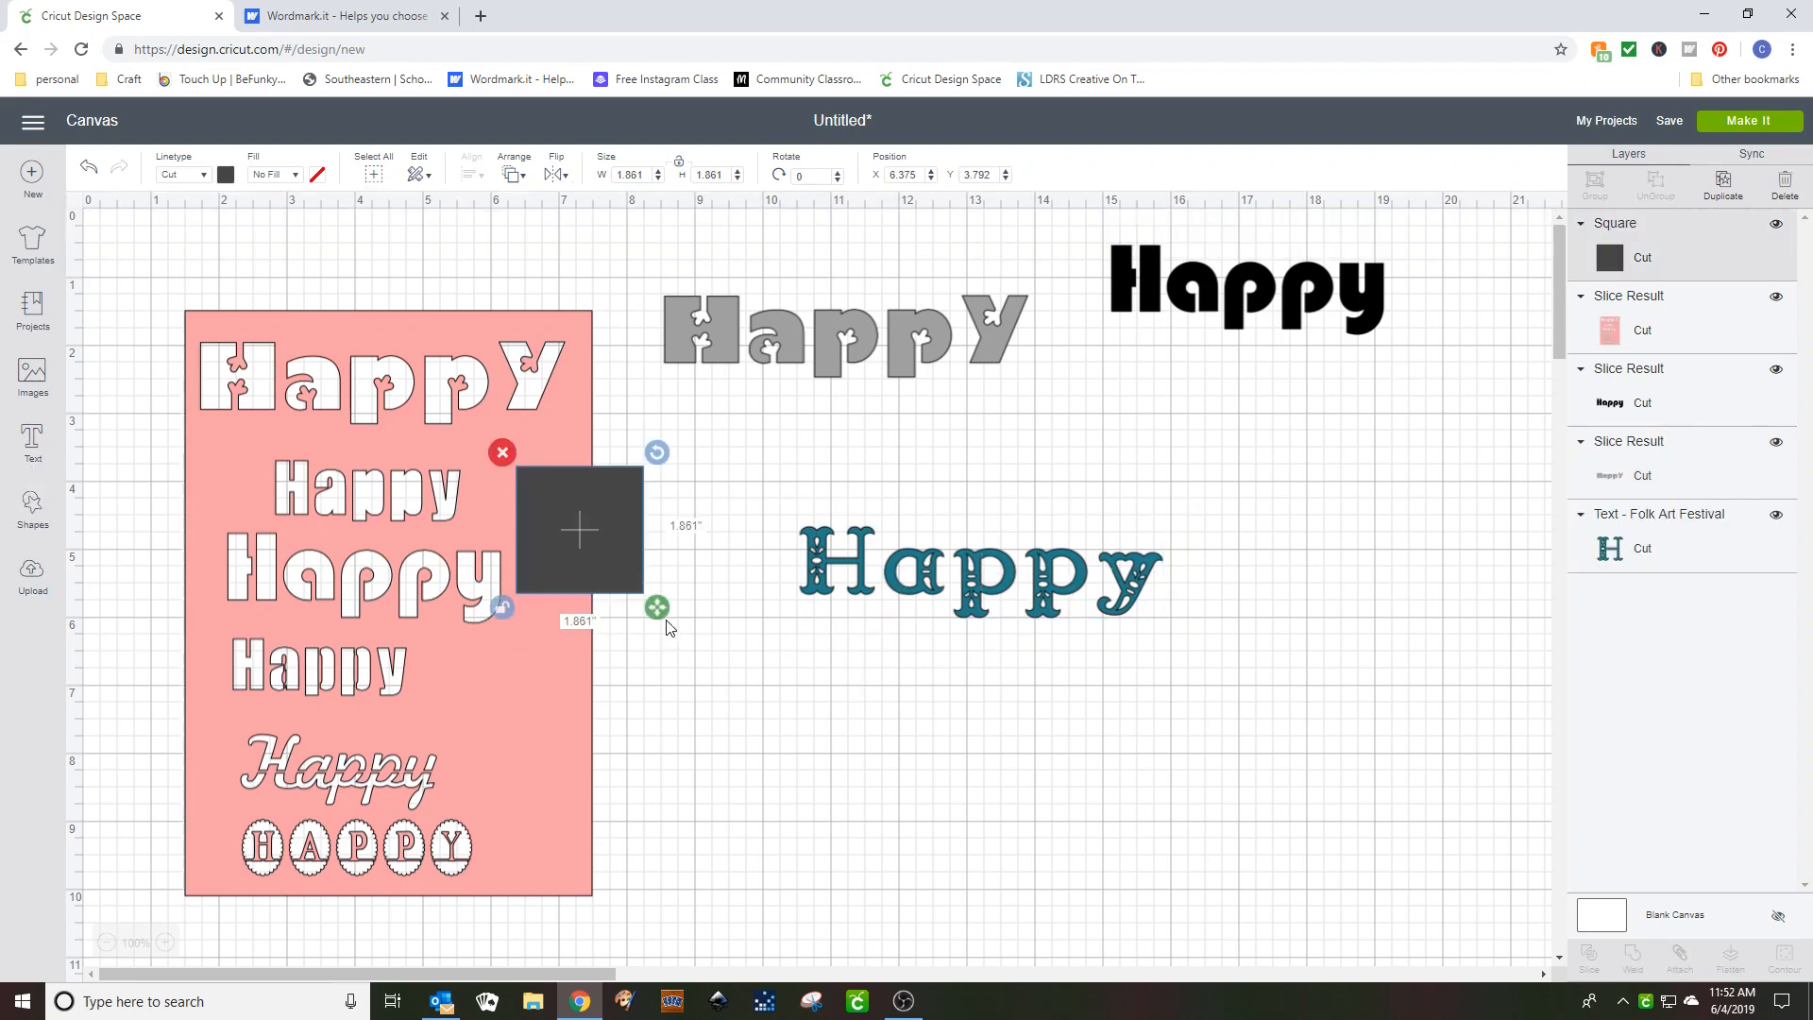
pyautogui.moveTo(657, 608); pyautogui.dragTo(542, 695)
pyautogui.moveTo(519, 621); pyautogui.dragTo(823, 617)
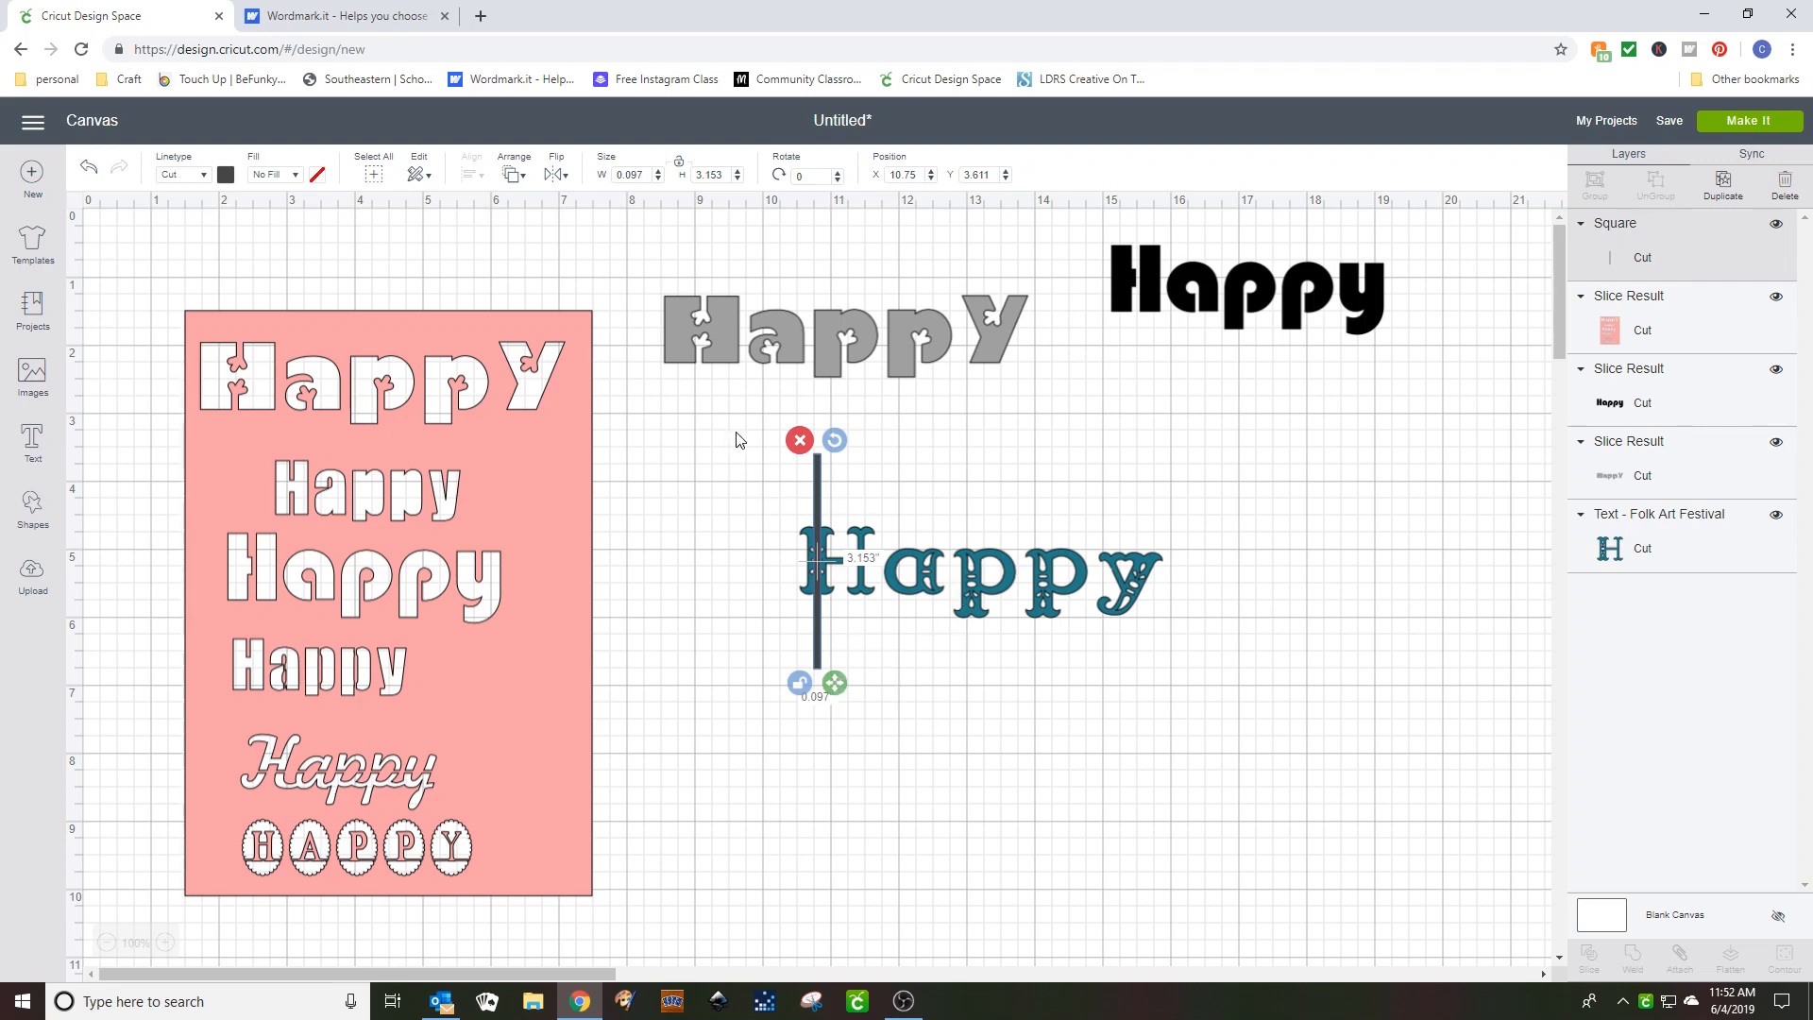
# - Slice the vertical bar through the Folk Art Festival "Happy" and move the bar and the word apart
pyautogui.moveTo(752, 434); pyautogui.dragTo(1207, 743)
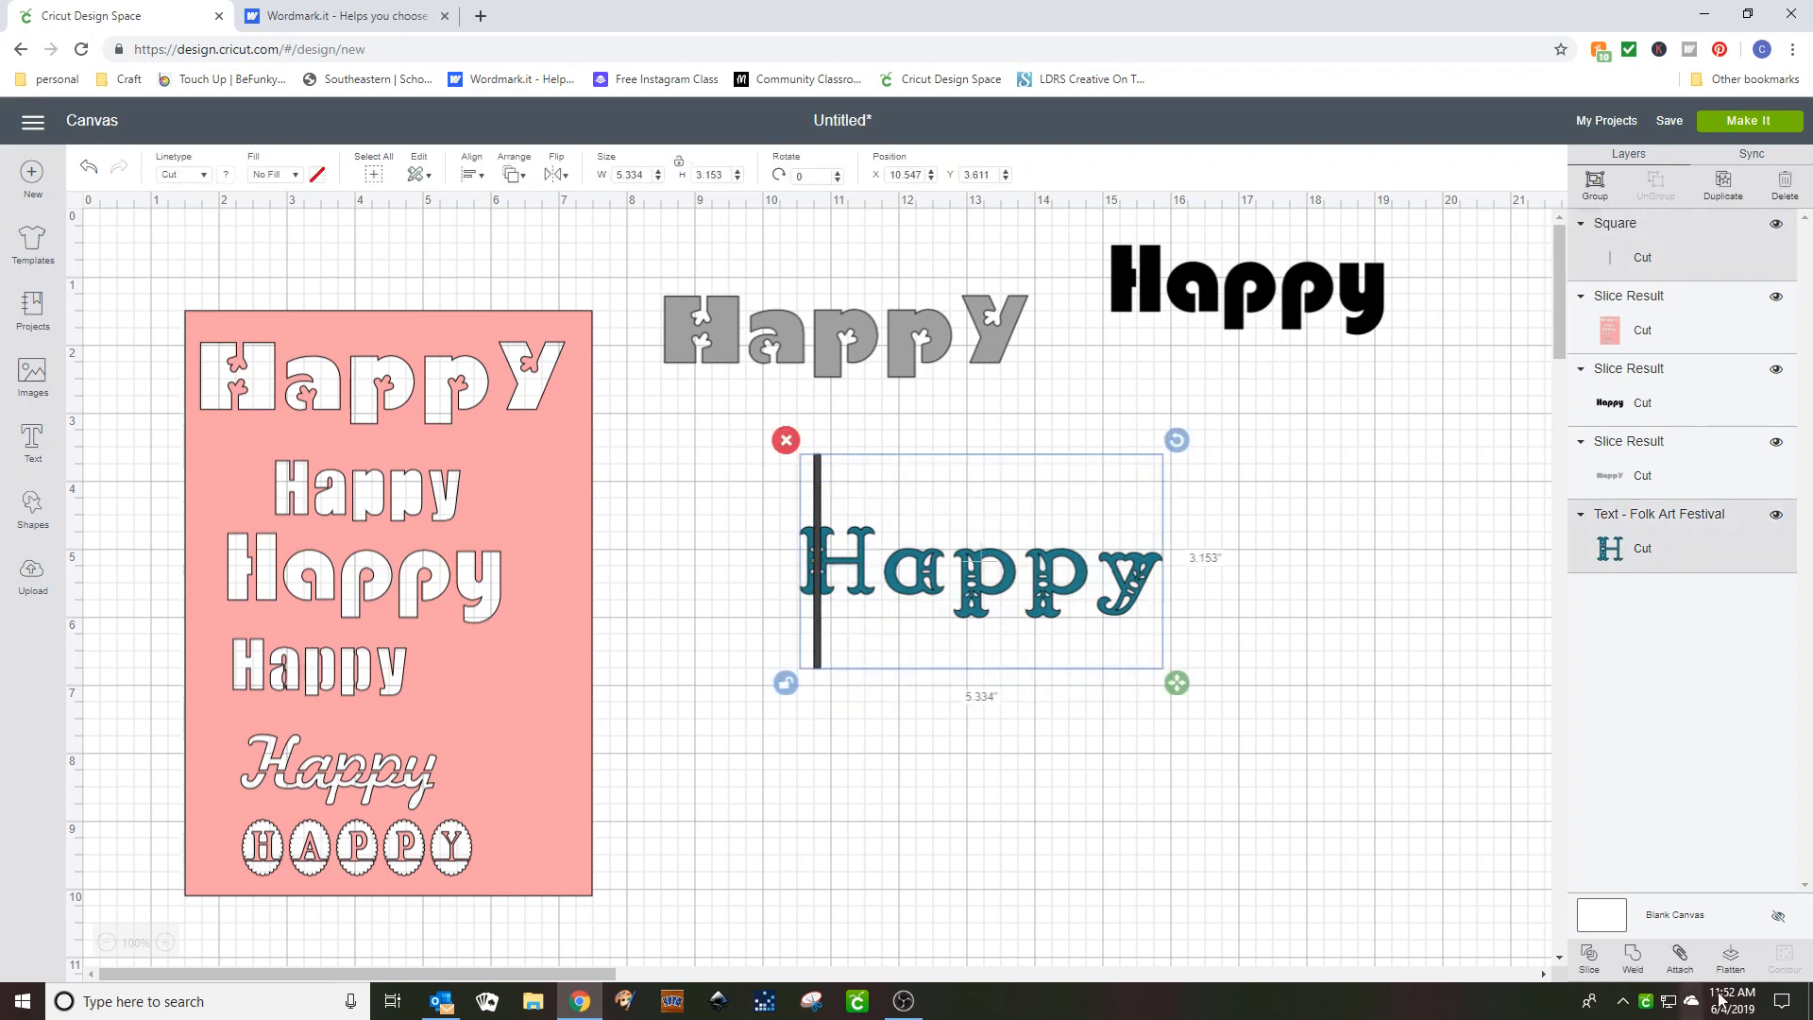
pyautogui.click(1589, 955)
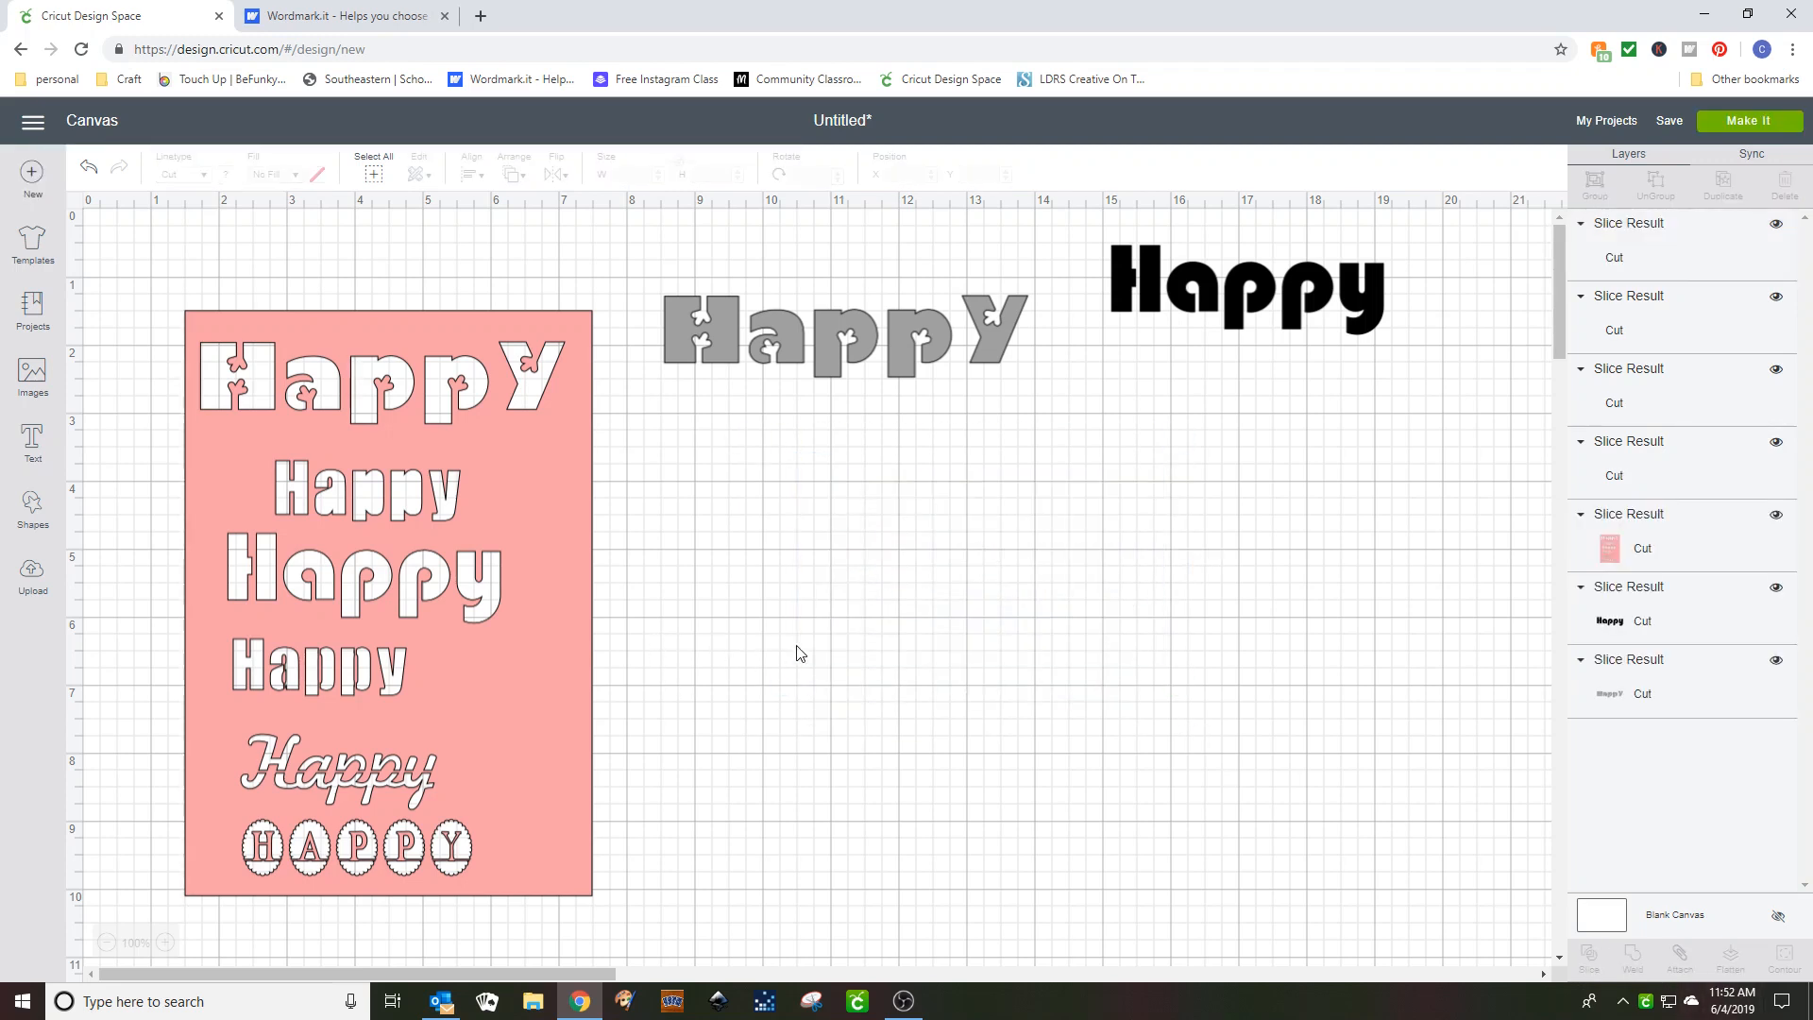
pyautogui.moveTo(814, 629); pyautogui.dragTo(725, 615)
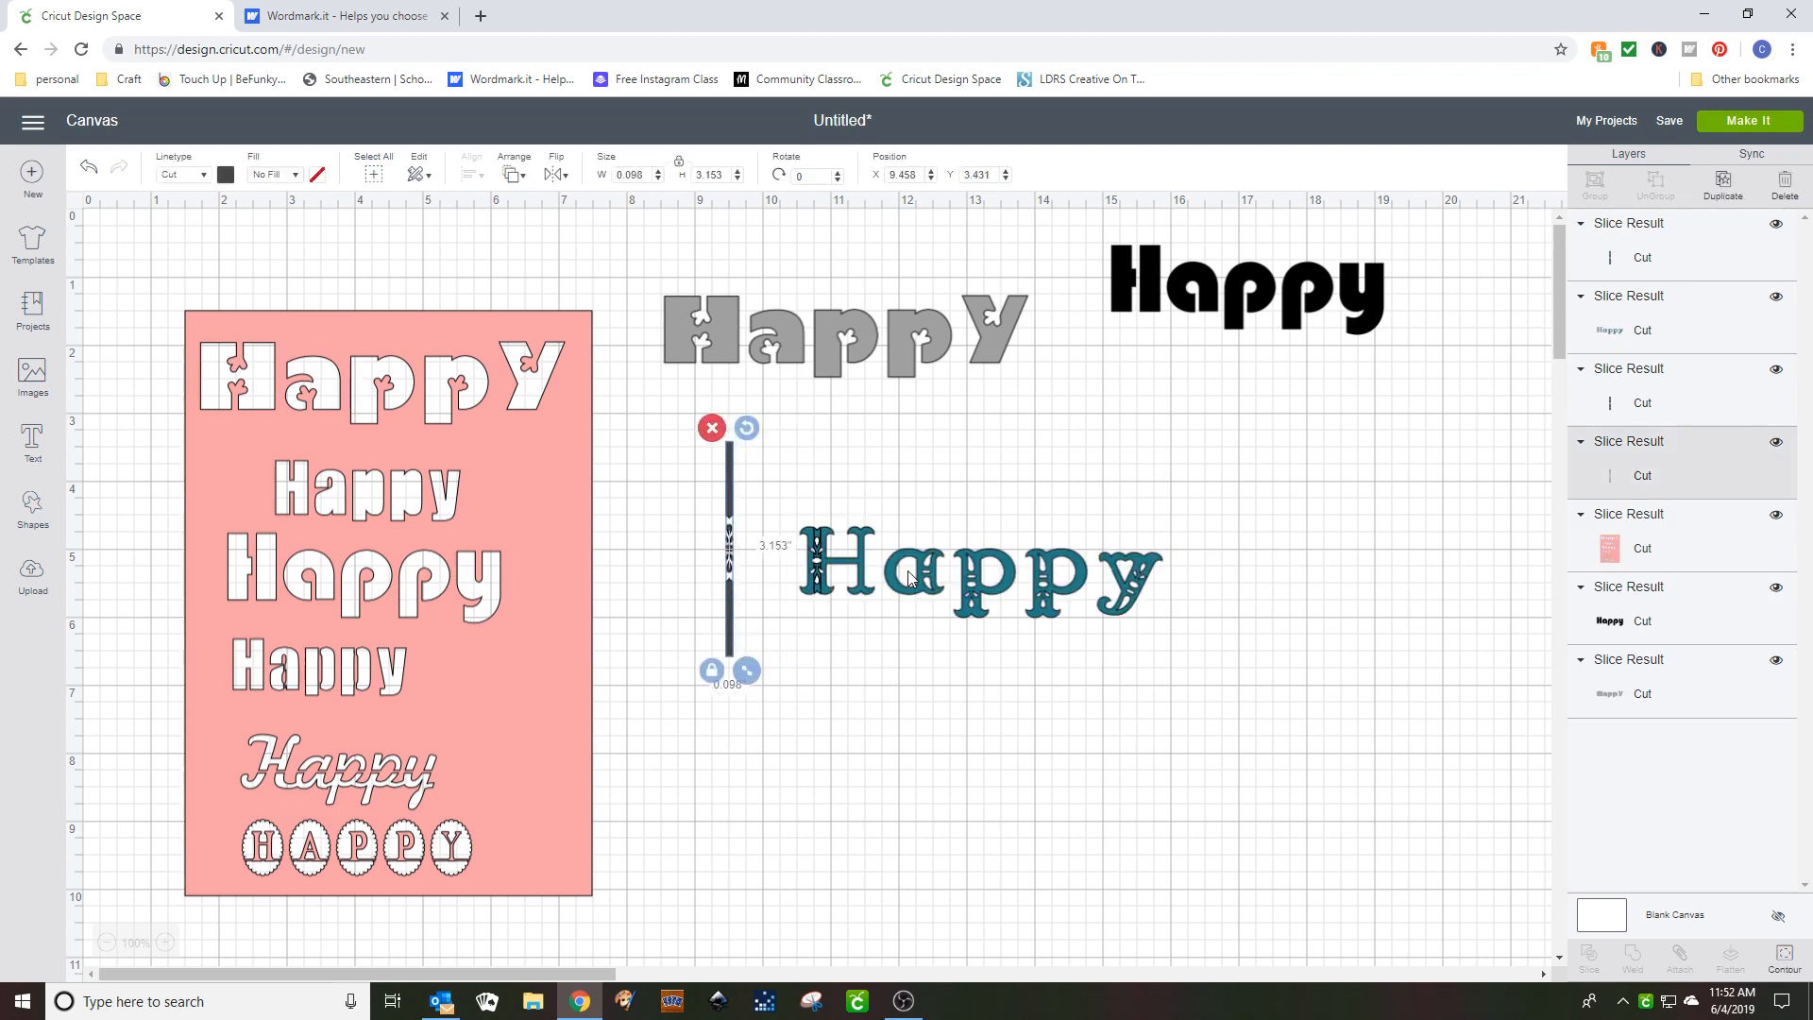
pyautogui.moveTo(912, 581); pyautogui.dragTo(974, 688)
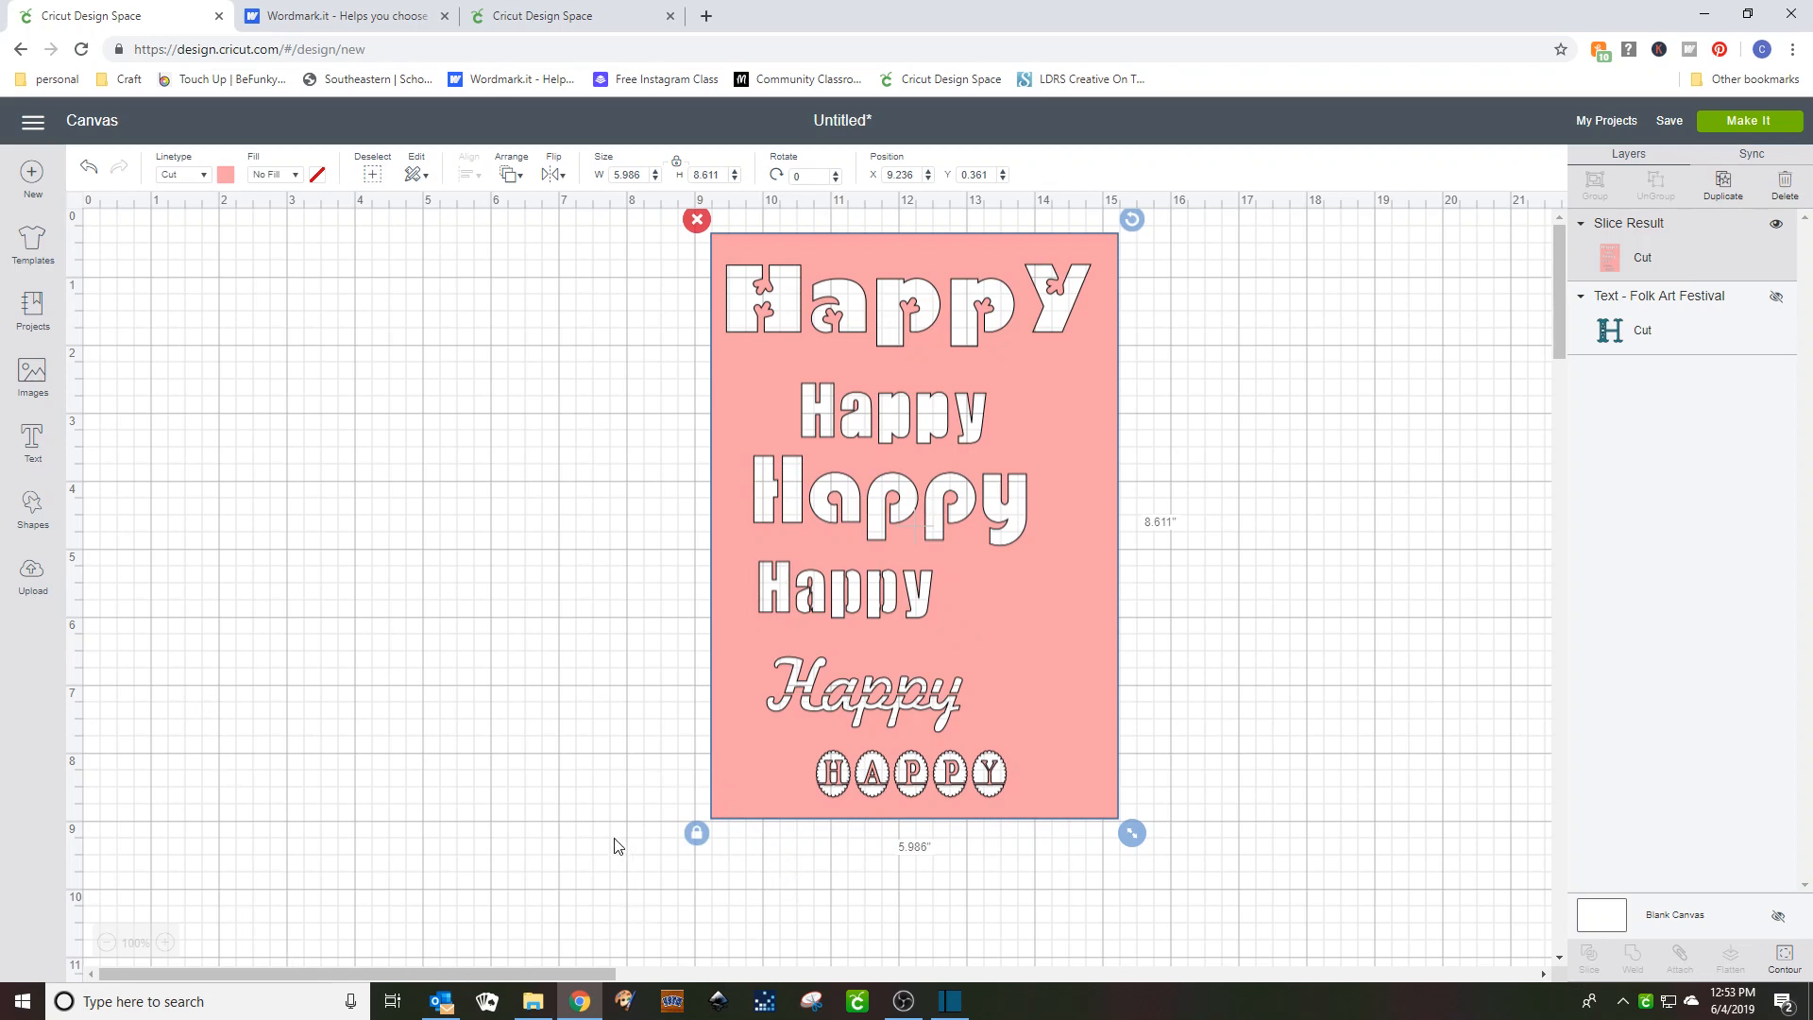
# - Use Contour on the pink stencil to turn off the cuts of the small lower letter pieces in the oval-lettered "HAPPY"
pyautogui.click(1787, 959)
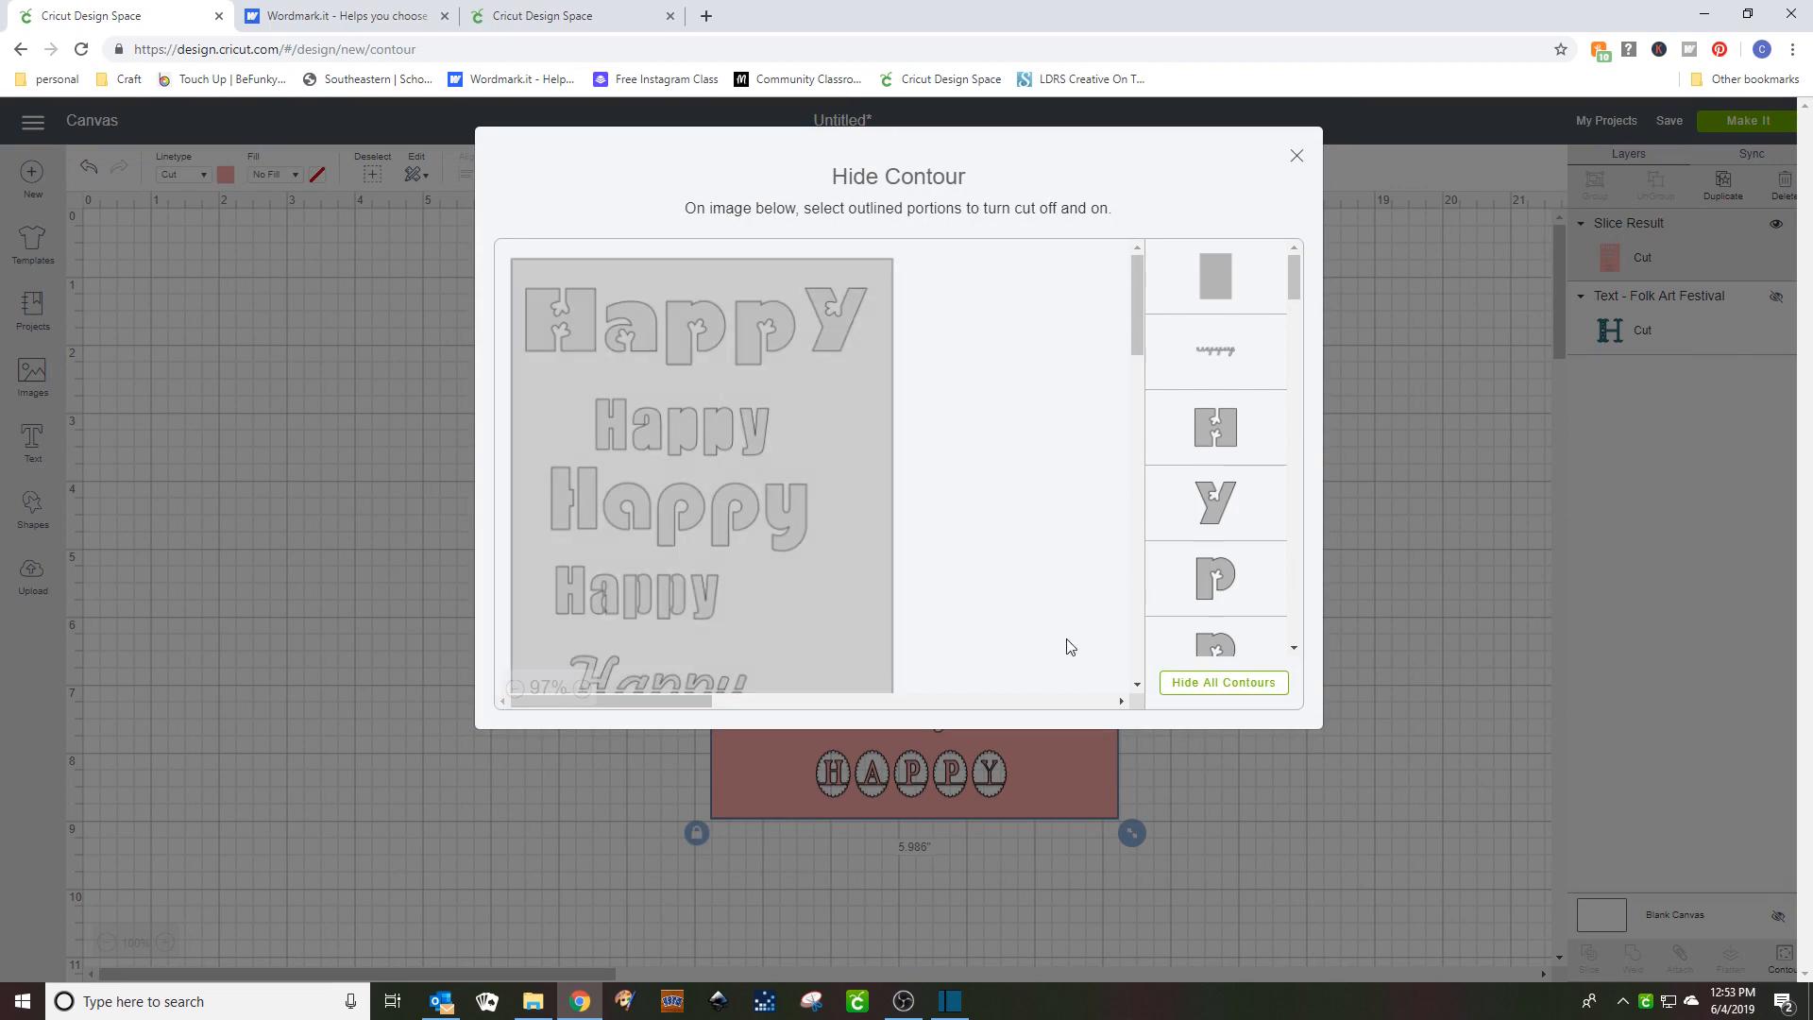
pyautogui.scroll(-5, 1130, 684)
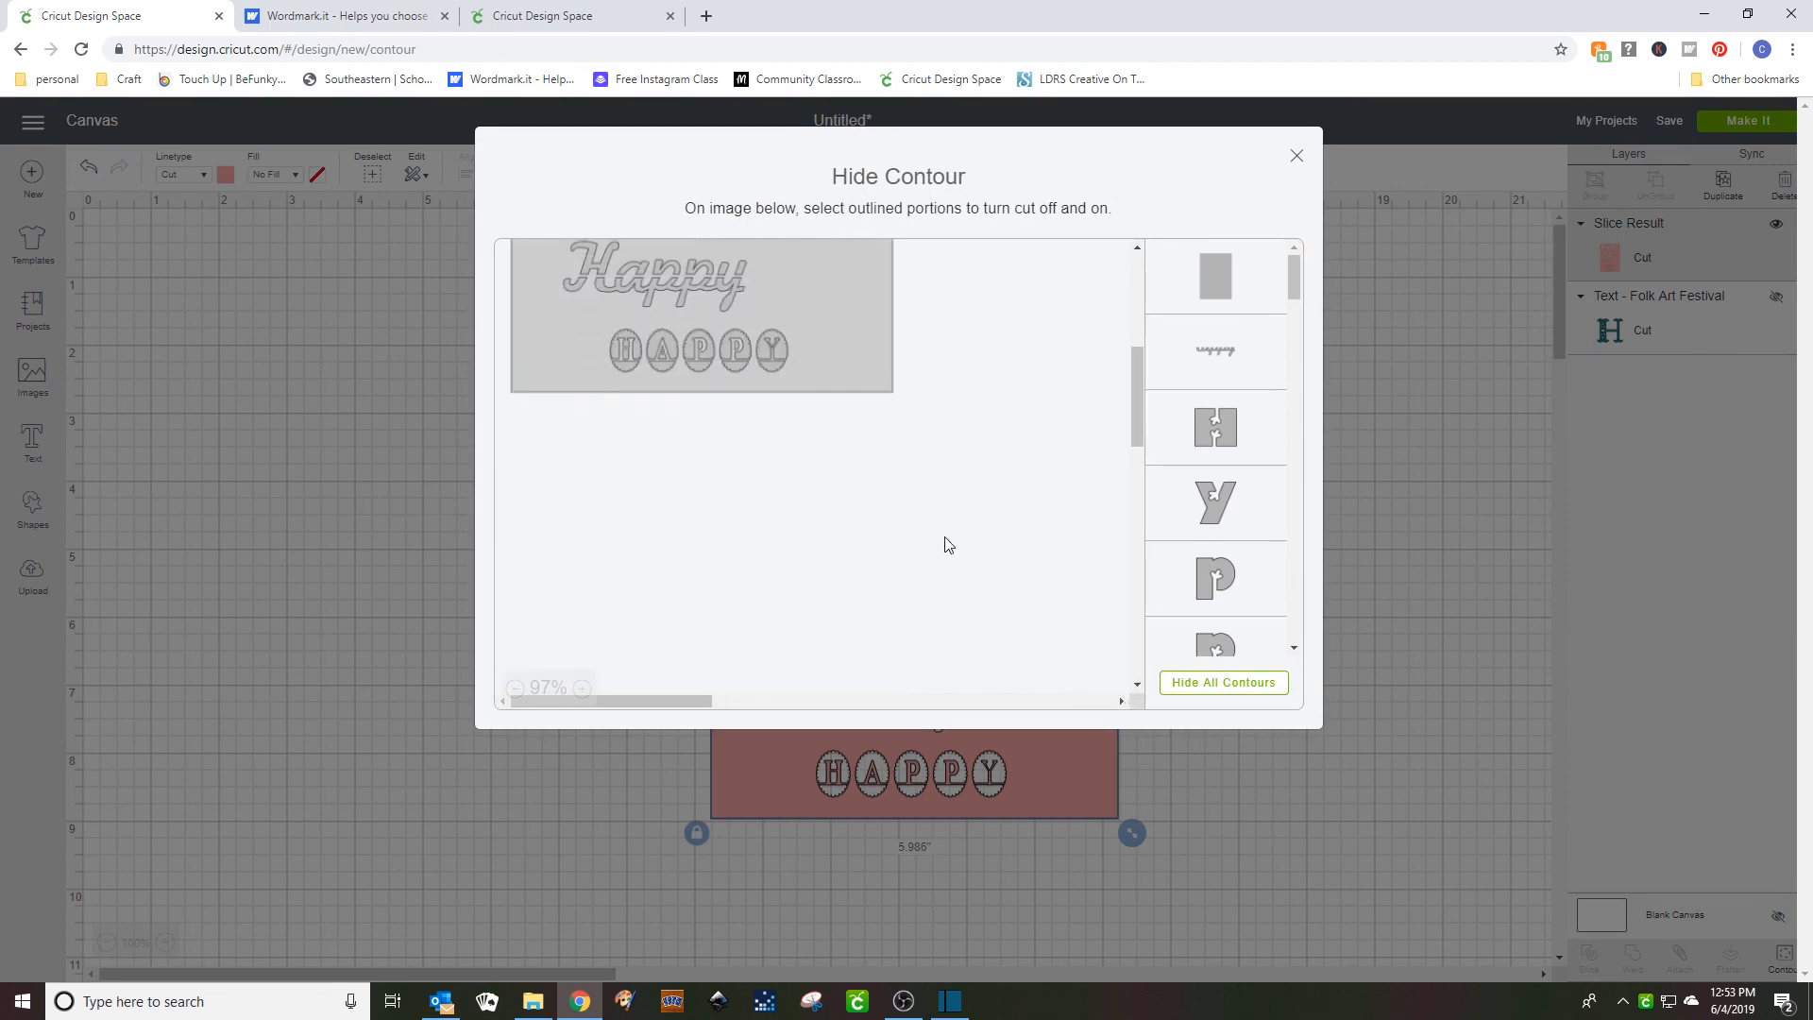
pyautogui.click(627, 357)
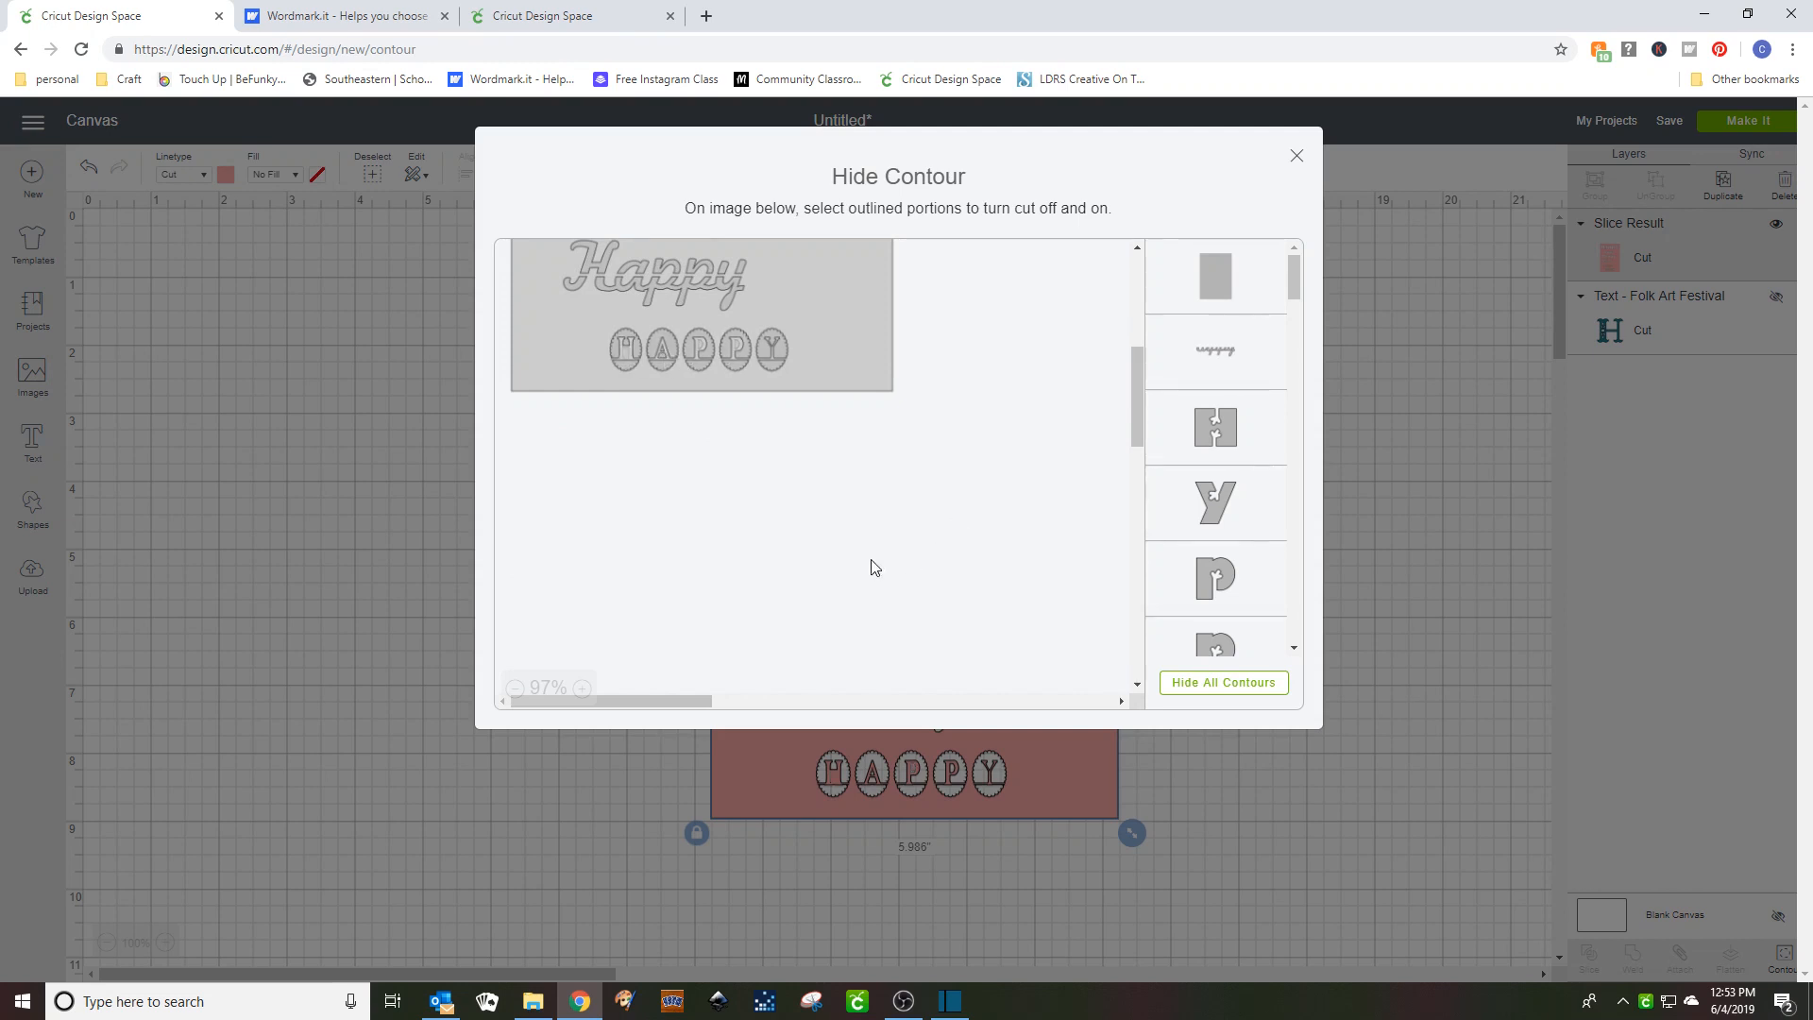
pyautogui.click(807, 787)
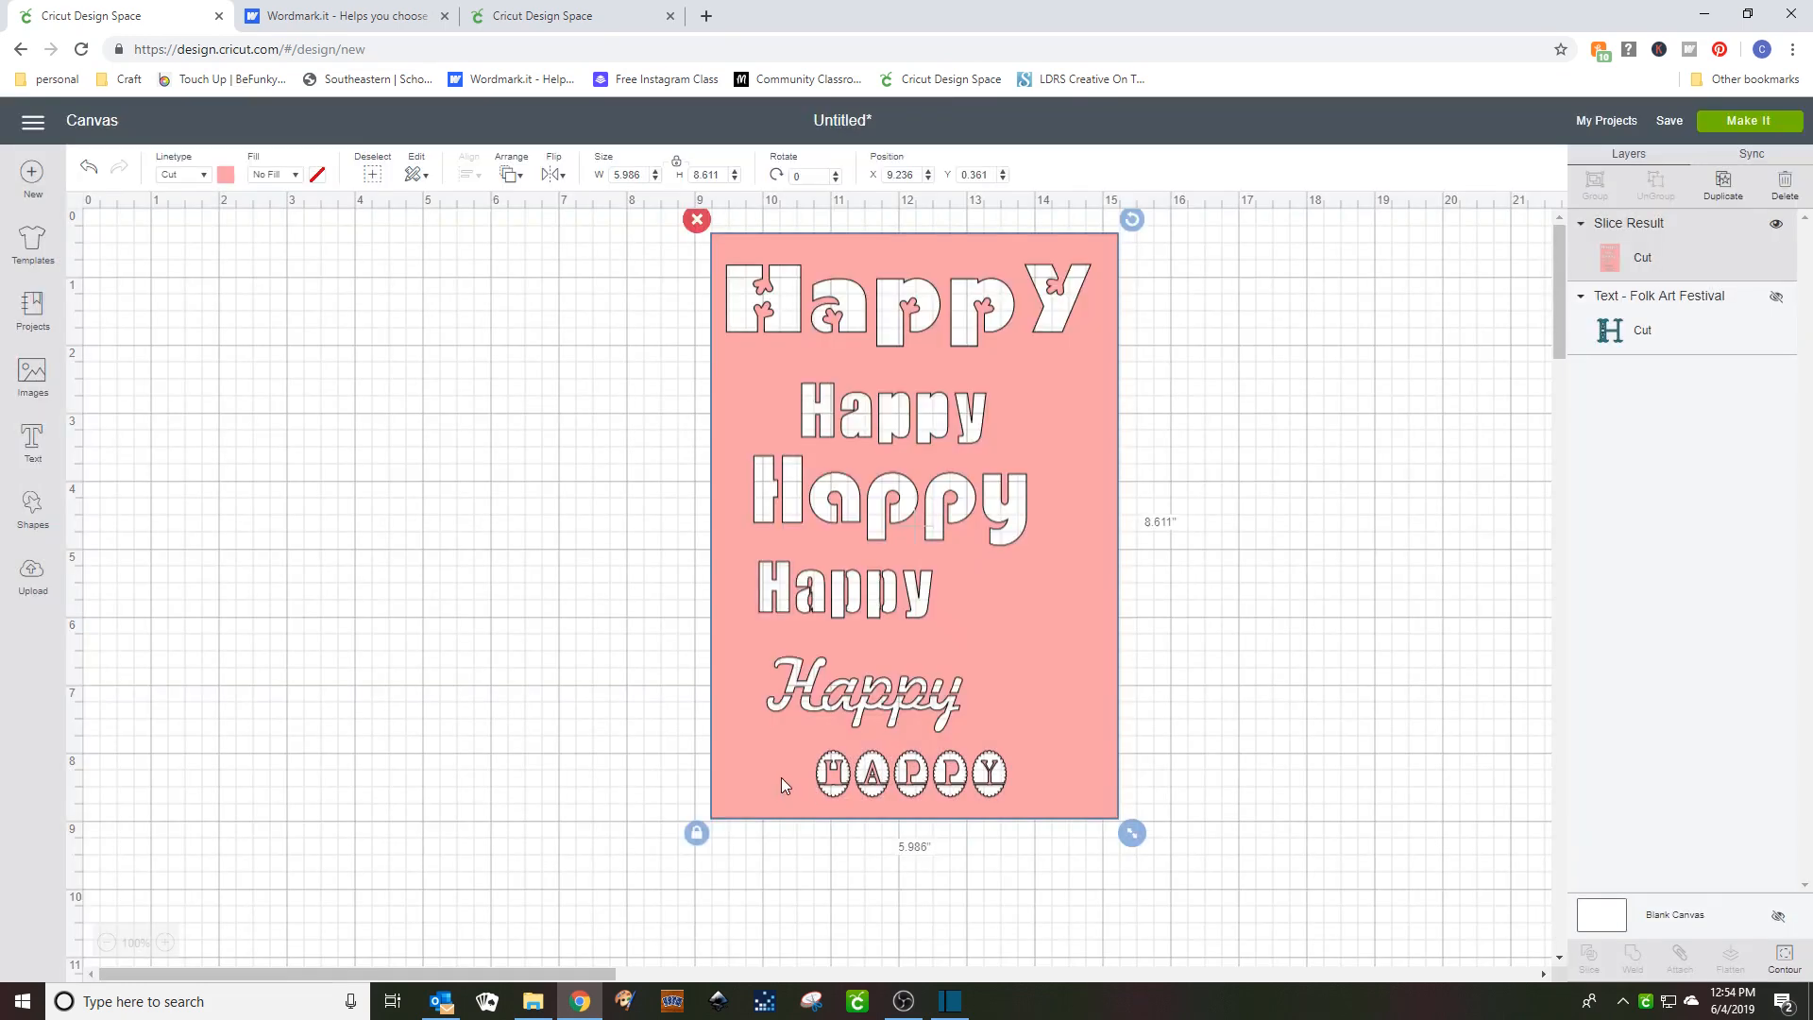